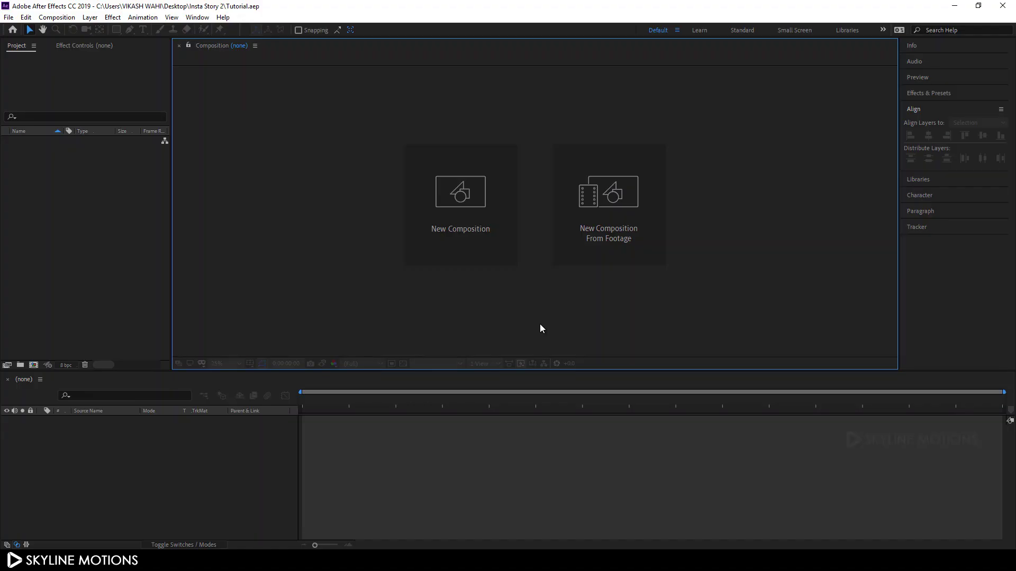
# Start a new composition from the New Composition tile in the Composition panel.
pyautogui.click(487, 252)
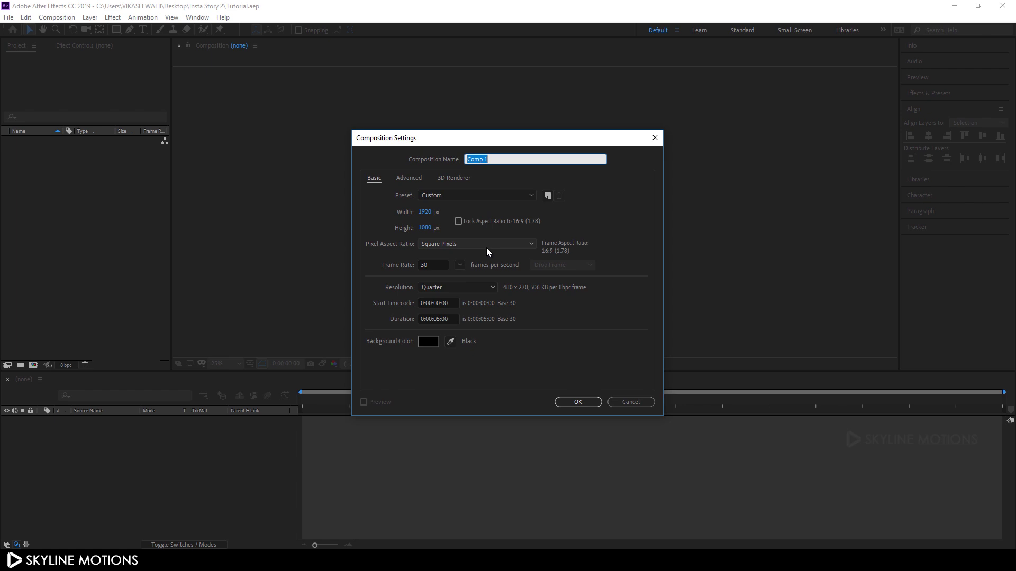
# Create a composition named Main Comp with width 1080 and height 1920.
pyautogui.write('Main Com')
pyautogui.click(423, 213)
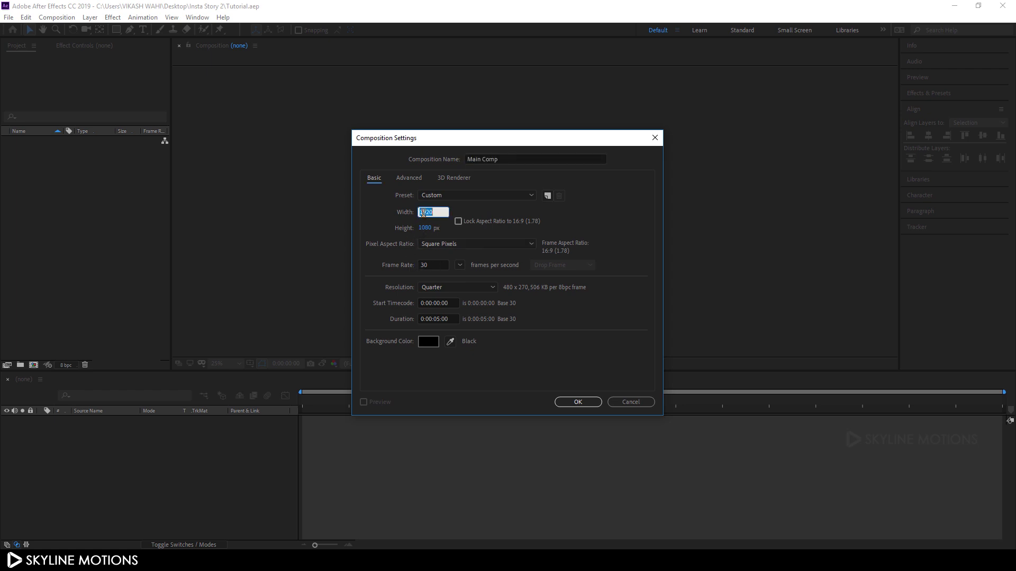
pyautogui.write('1080')
pyautogui.click(424, 230)
pyautogui.write('1920')
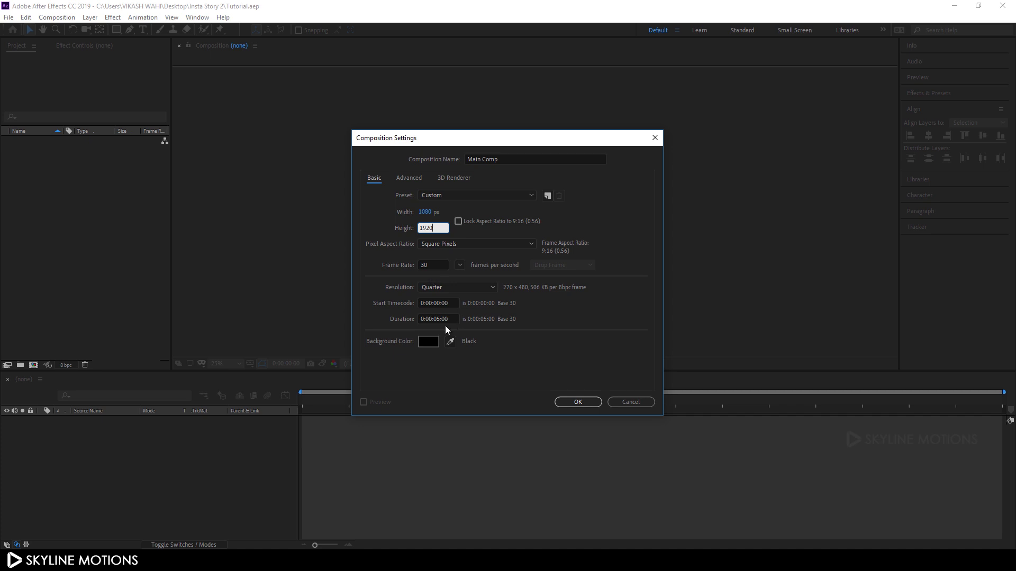
pyautogui.click(575, 403)
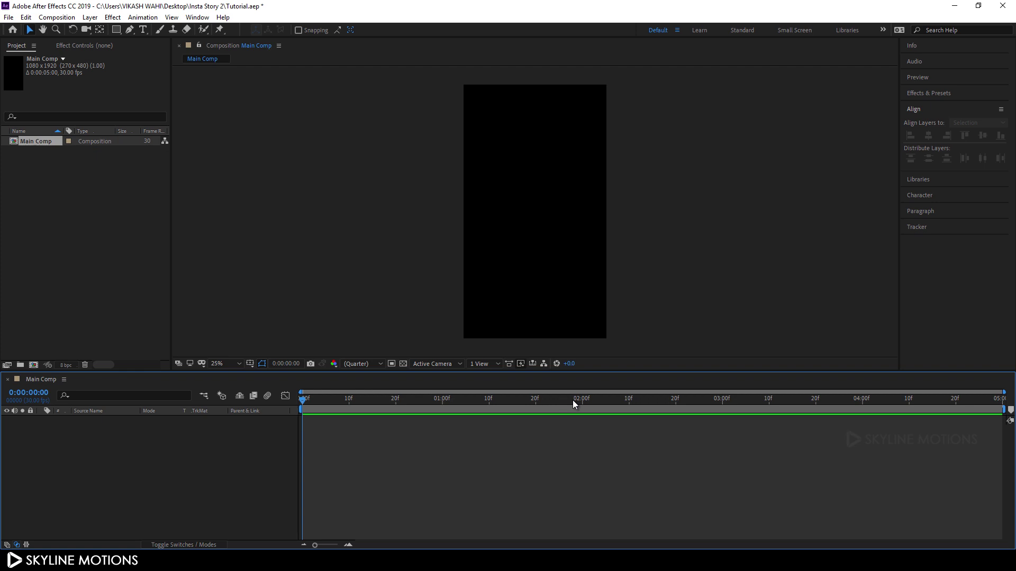
# Add another composition named Media 1, keeping the 1080 × 1920 size.
pyautogui.click(57, 17)
pyautogui.click(56, 30)
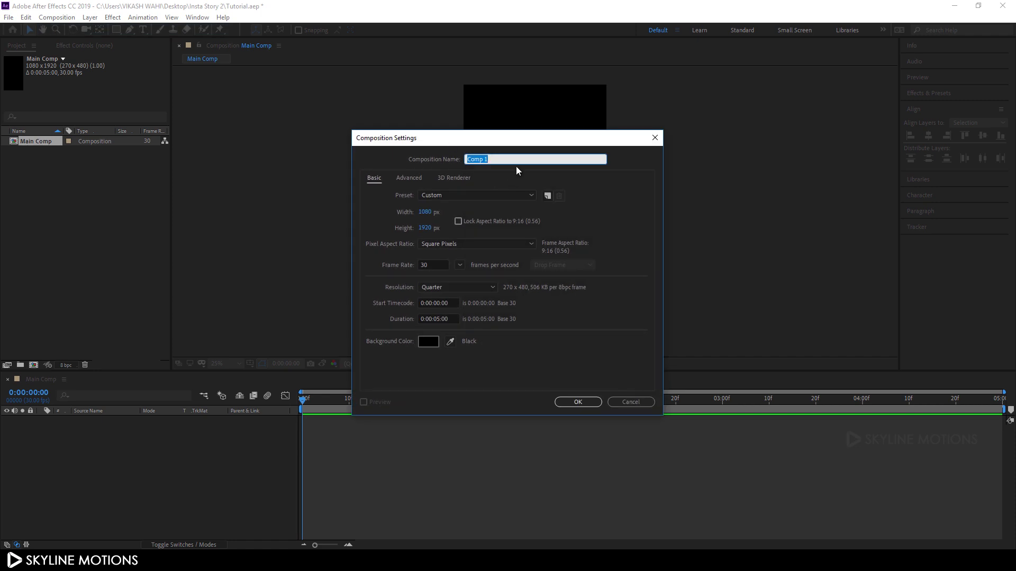
pyautogui.write('Media')
pyautogui.click(580, 400)
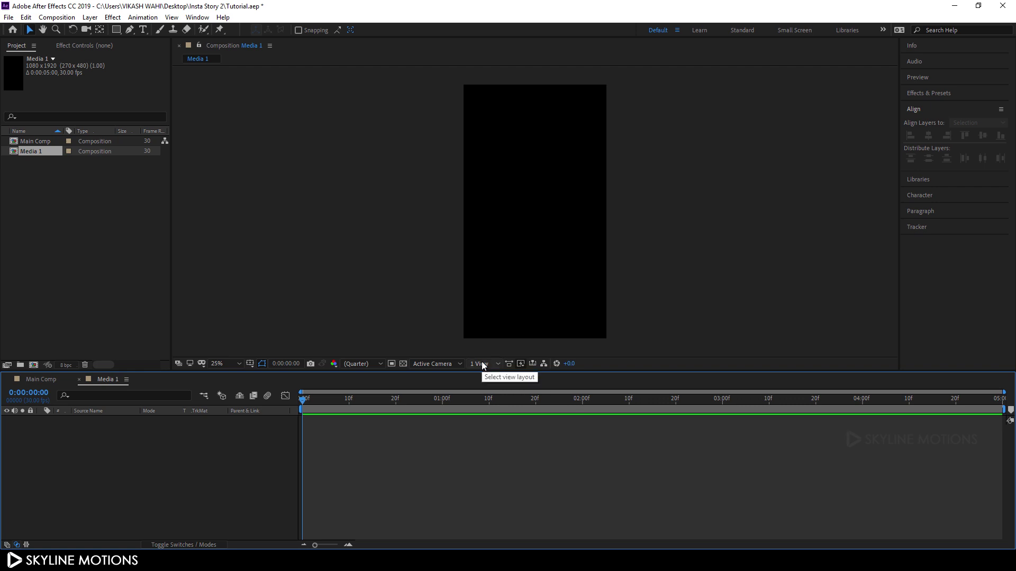
# Import girl-1848953_1920.jpg through the Project panel's Import > File menu.
pyautogui.rightClick(85, 201)
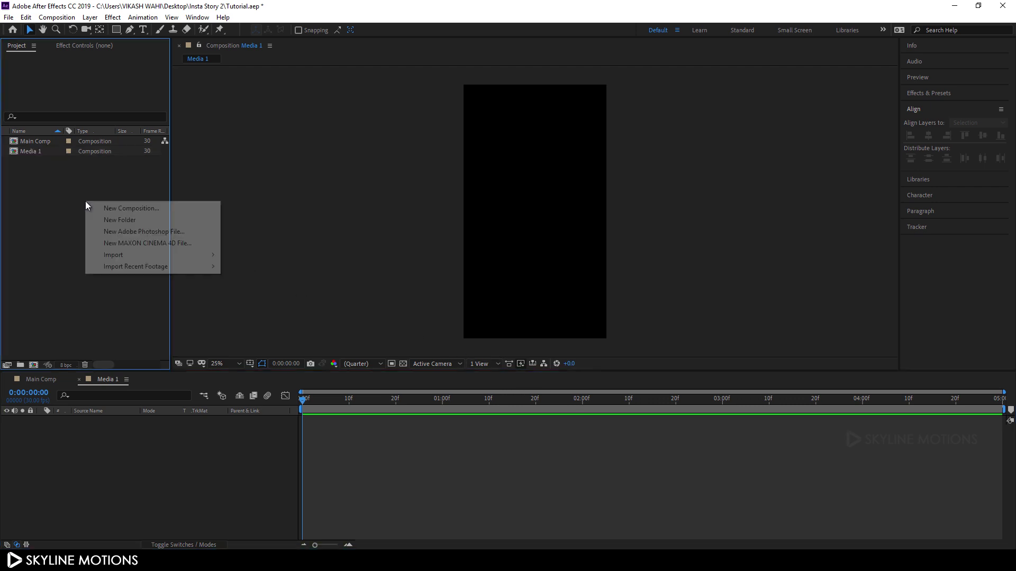
pyautogui.moveTo(140, 258)
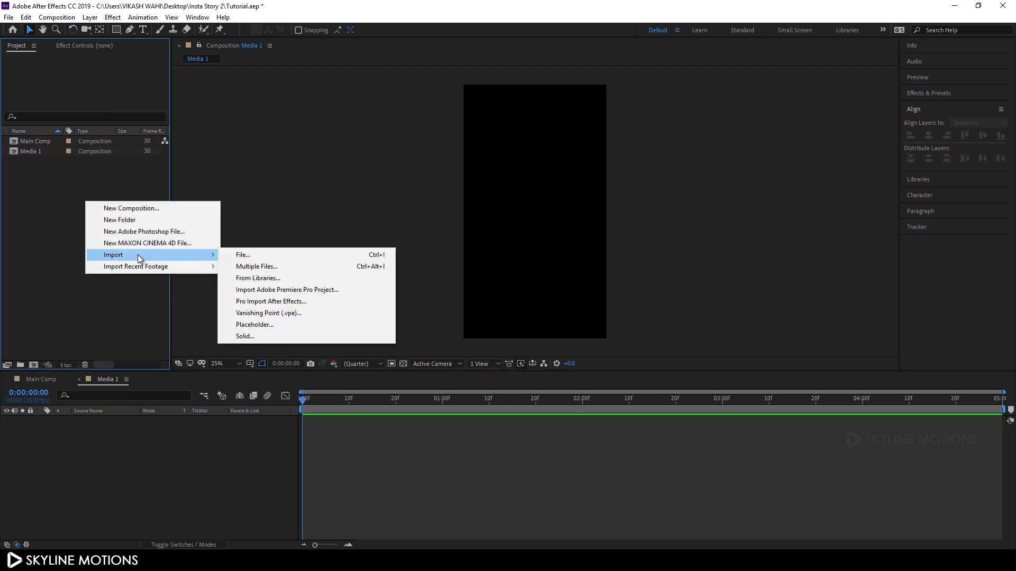
pyautogui.click(242, 255)
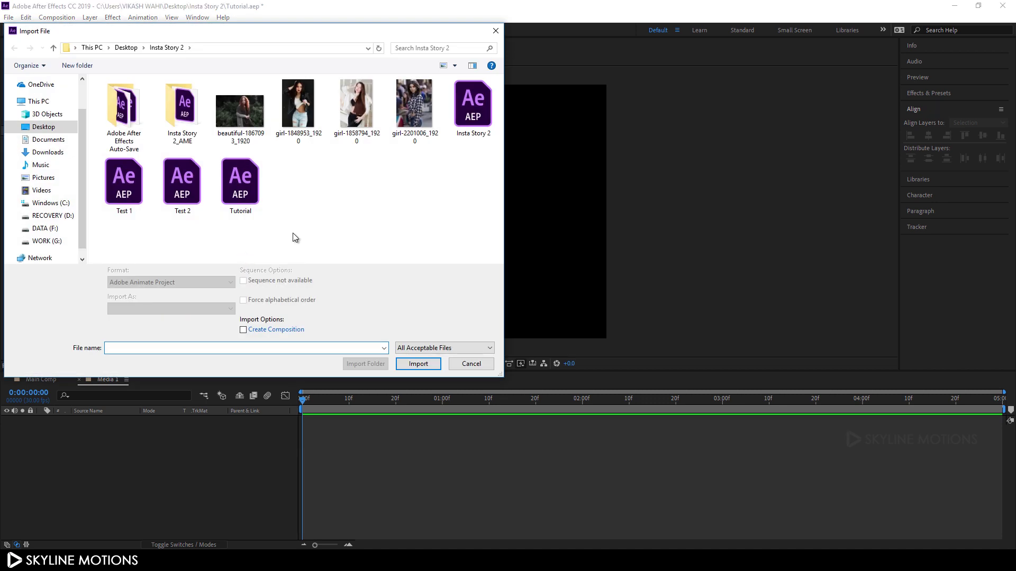
pyautogui.click(299, 121)
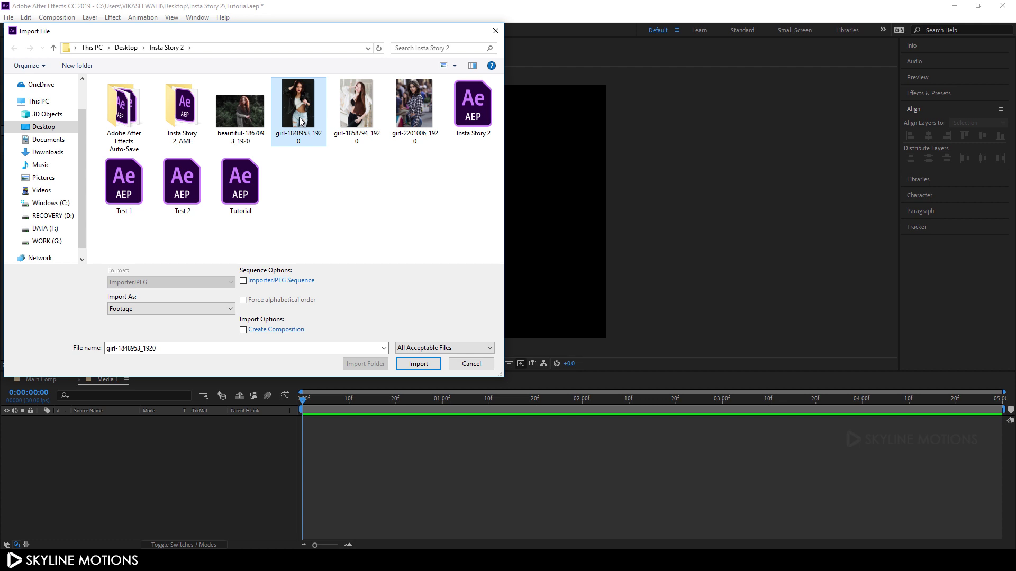
pyautogui.click(418, 364)
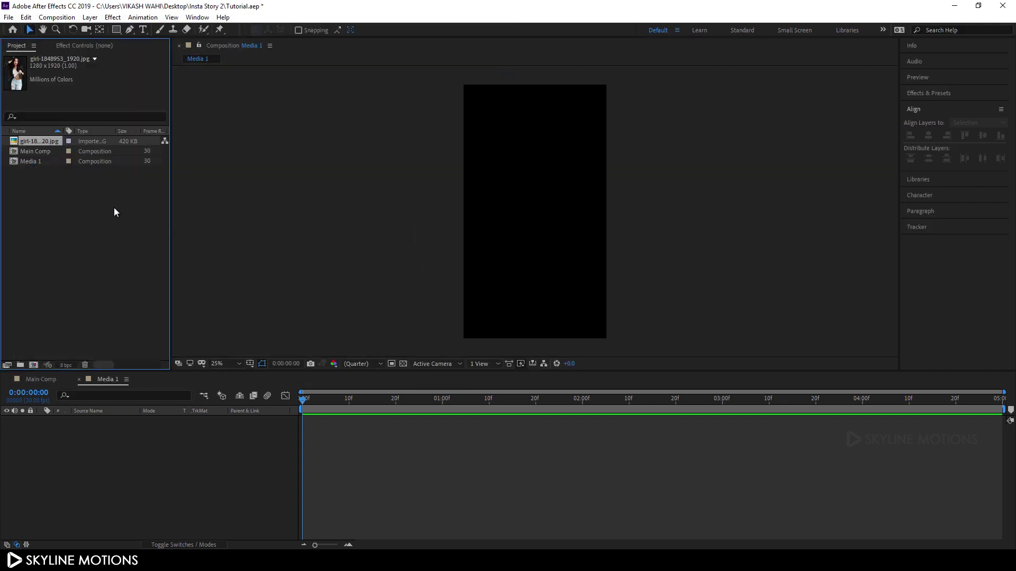
pyautogui.click(99, 197)
# Place the photo in Media 1 at 105% scale, shift it slightly right, then return to Main Comp.
pyautogui.click(43, 143)
pyautogui.moveTo(37, 141); pyautogui.dragTo(115, 450)
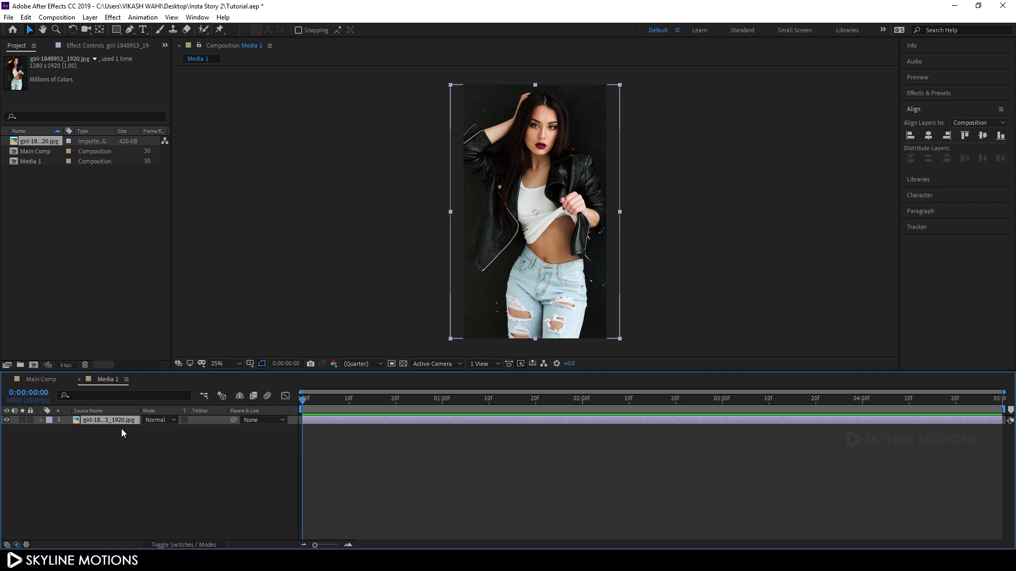
pyautogui.press('s')
pyautogui.moveTo(170, 433); pyautogui.dragTo(176, 431)
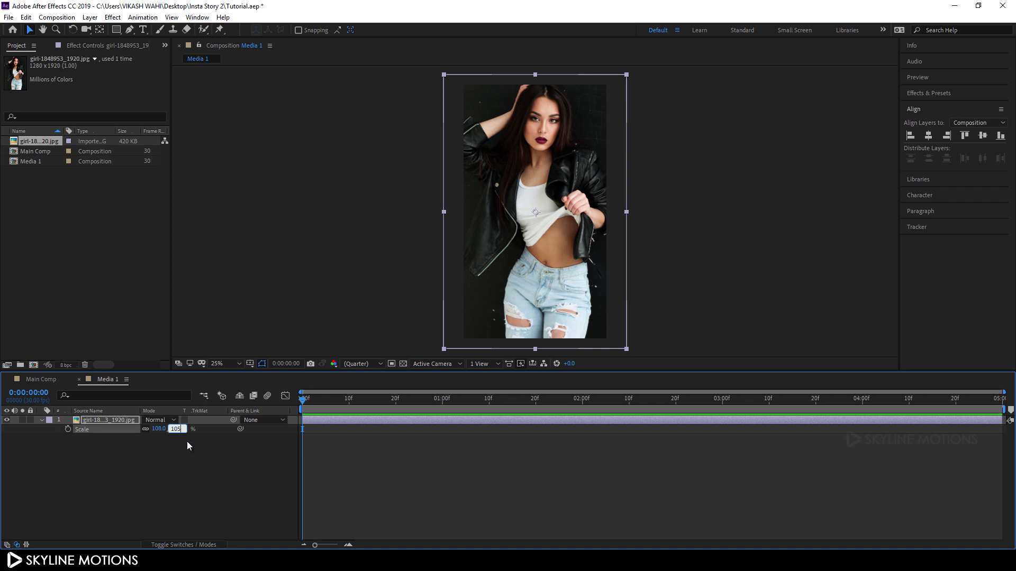
pyautogui.press('Return')
pyautogui.moveTo(561, 259); pyautogui.dragTo(575, 262)
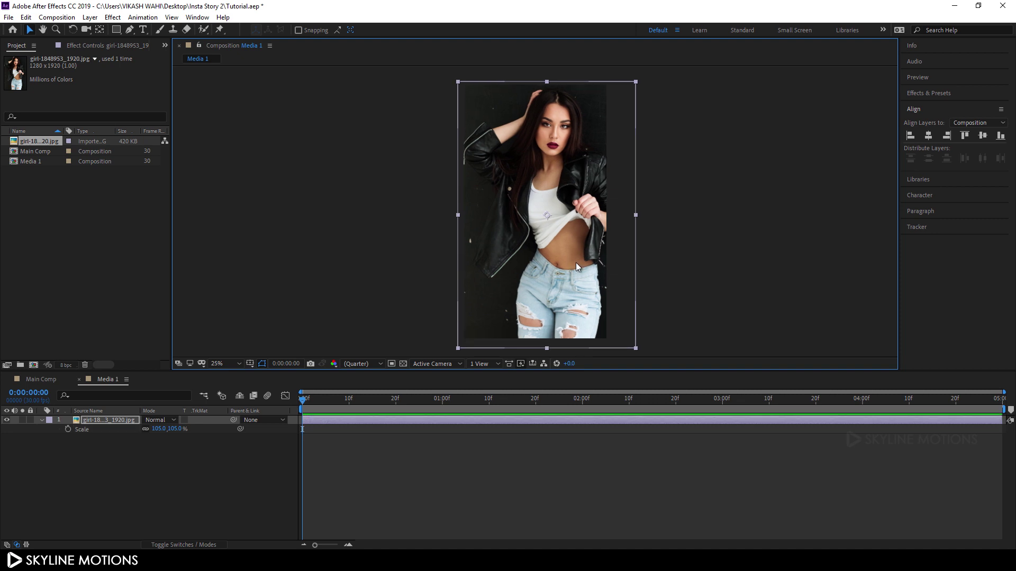
pyautogui.click(49, 379)
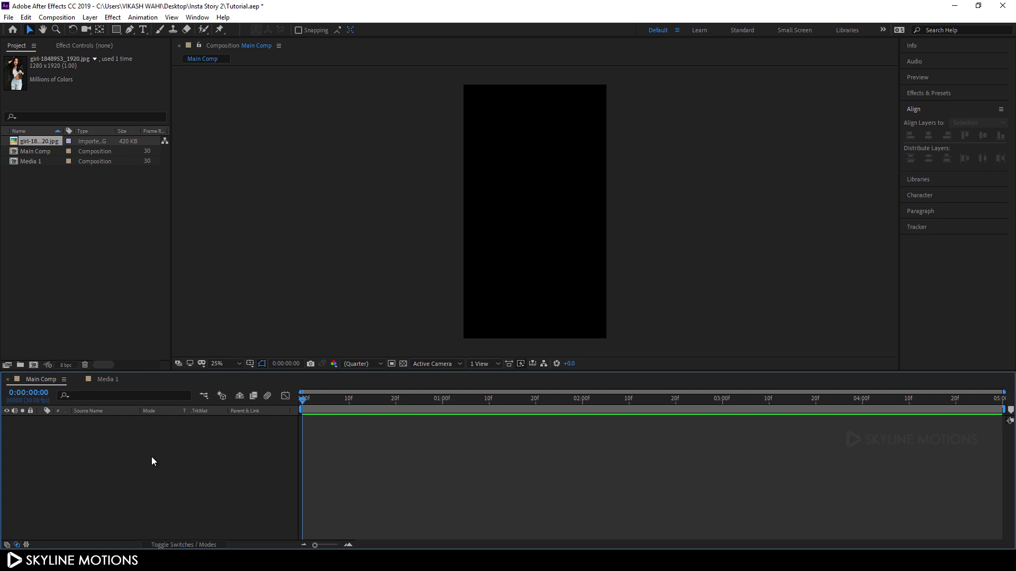
# Create a white solid layer named Background via Layer > New > Solid, then deselect it.
pyautogui.click(90, 17)
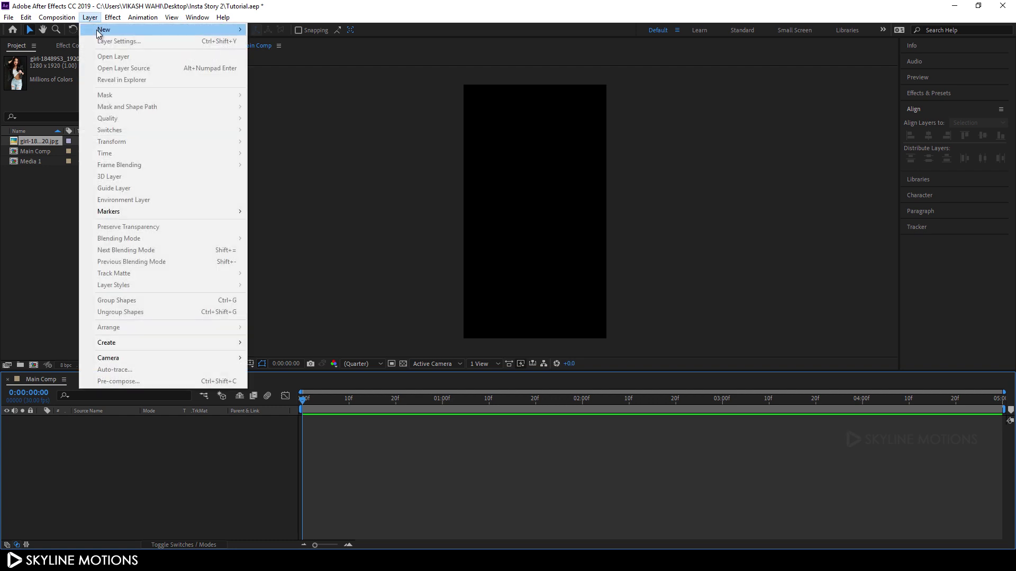
pyautogui.moveTo(98, 30)
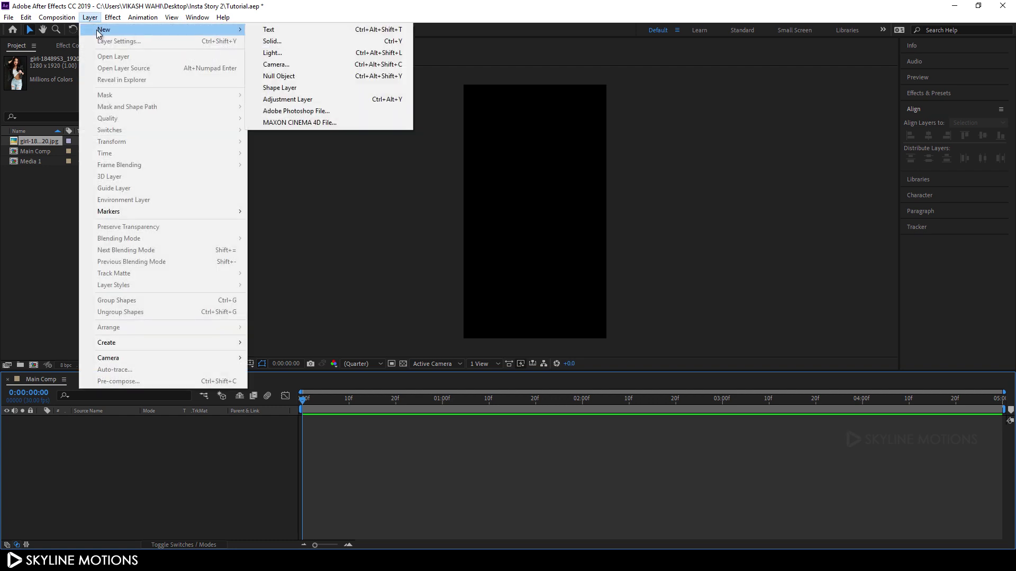
pyautogui.click(285, 40)
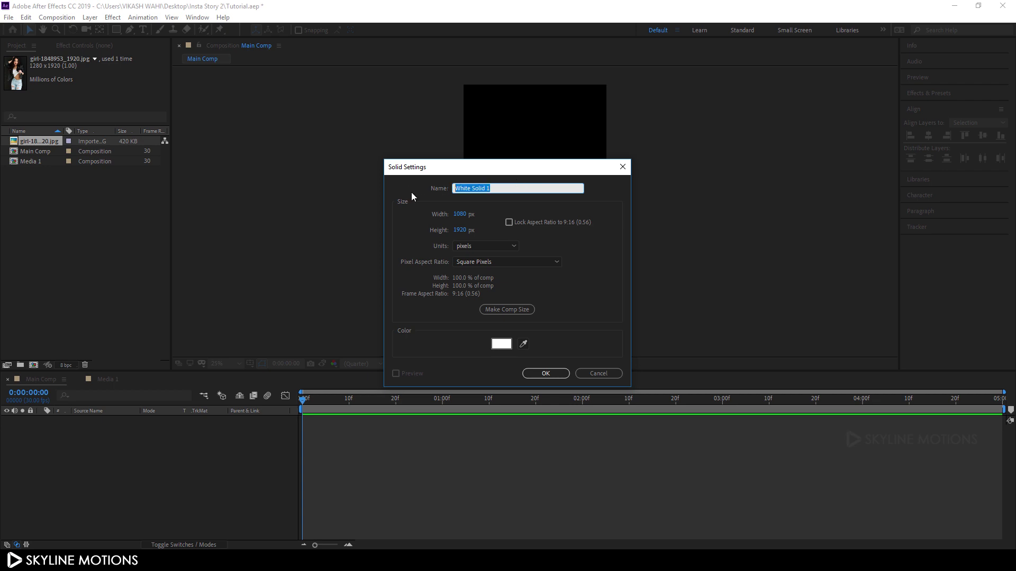
pyautogui.write('Background')
pyautogui.click(501, 344)
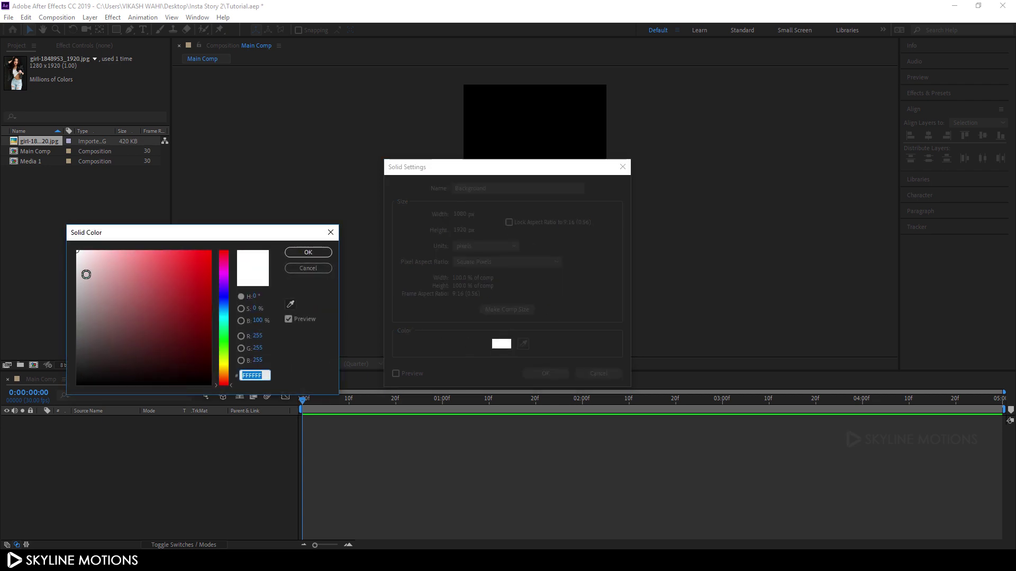
pyautogui.click(308, 252)
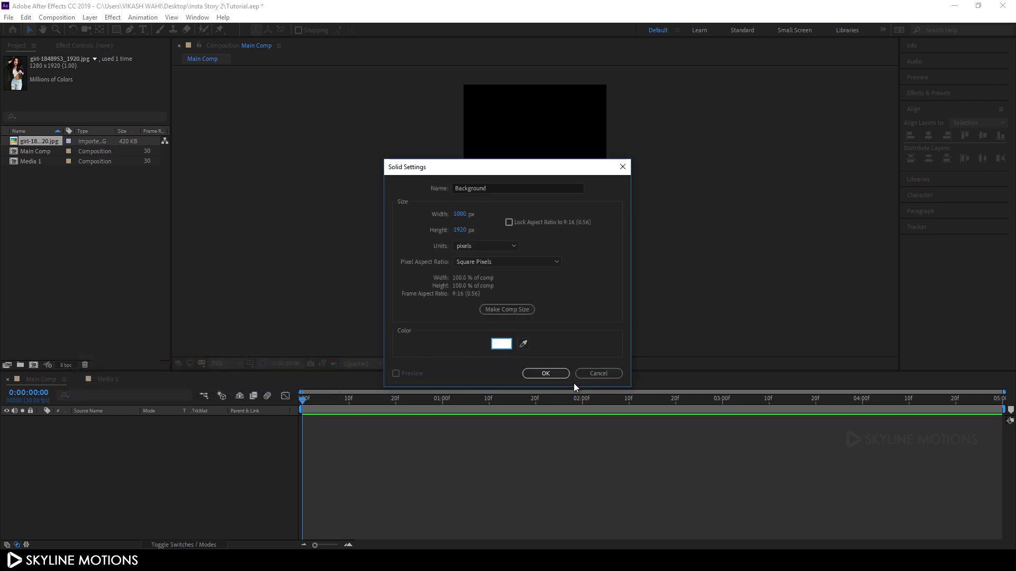
pyautogui.click(542, 374)
pyautogui.click(134, 464)
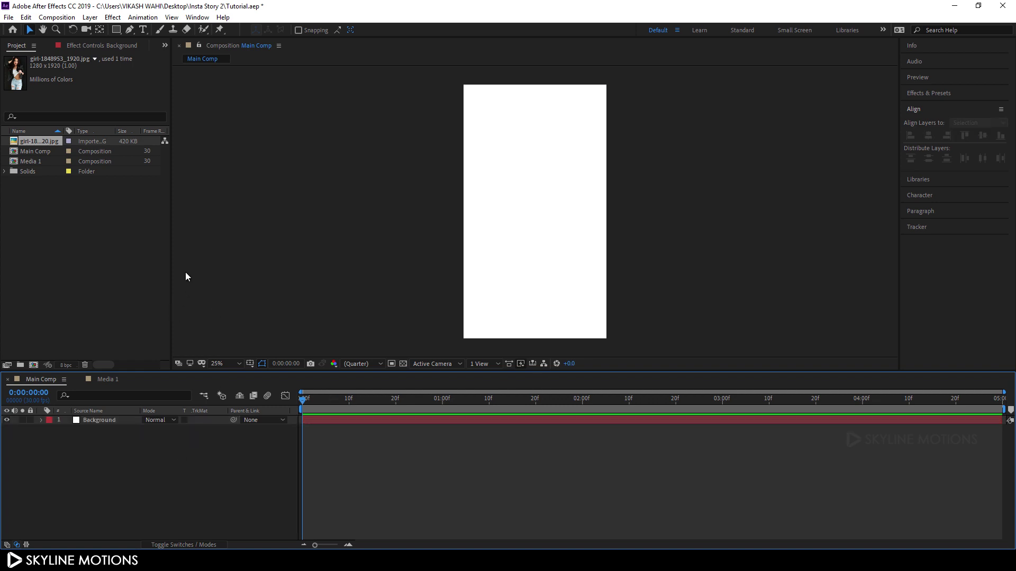
# Switch to the Ellipse tool and set the shape fill to None.
pyautogui.click(116, 30)
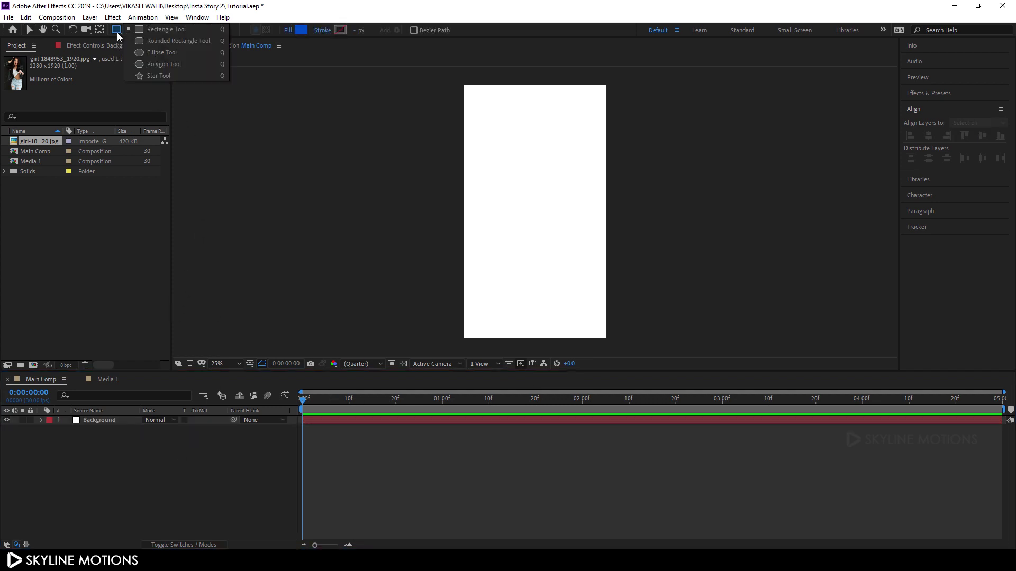
pyautogui.click(160, 53)
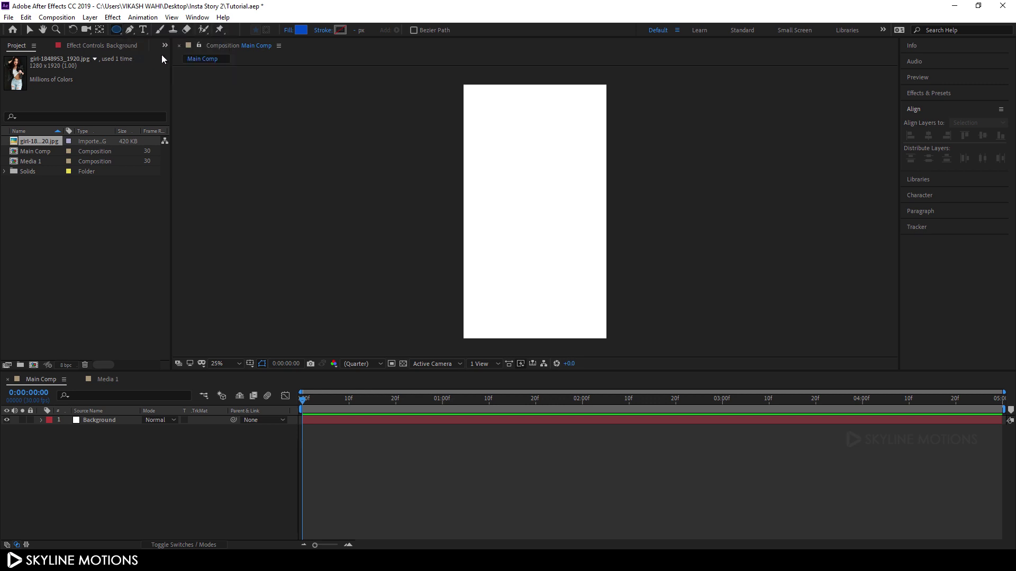
pyautogui.click(288, 32)
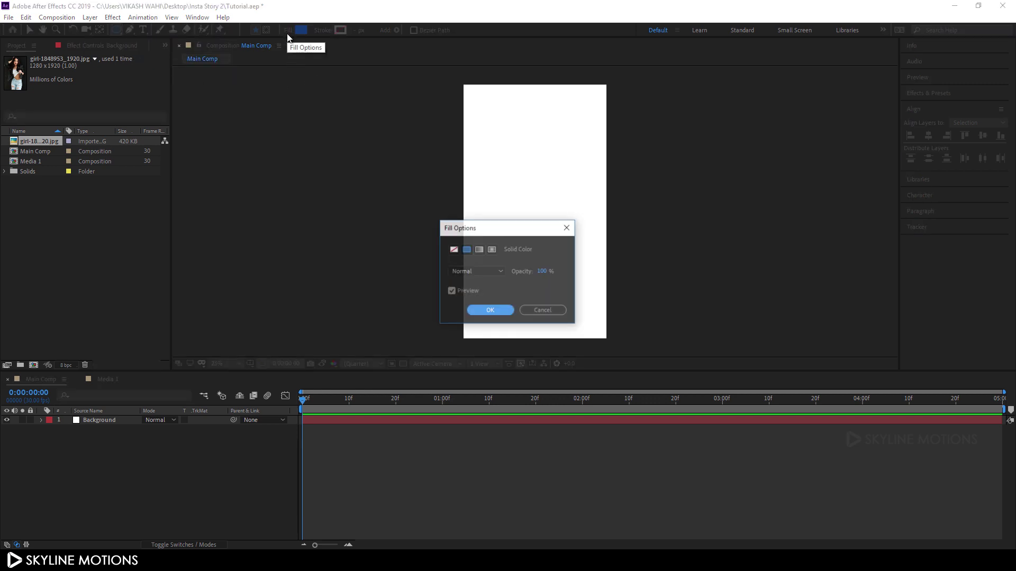
pyautogui.click(454, 249)
pyautogui.click(490, 310)
# Give new ellipses a solid black stroke 350 px wide.
pyautogui.click(322, 32)
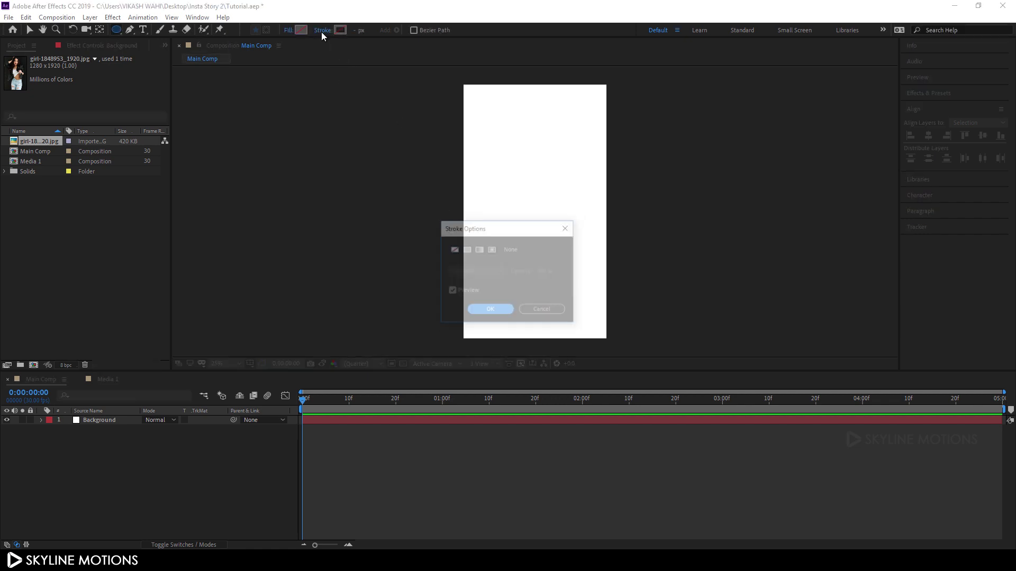
pyautogui.click(466, 249)
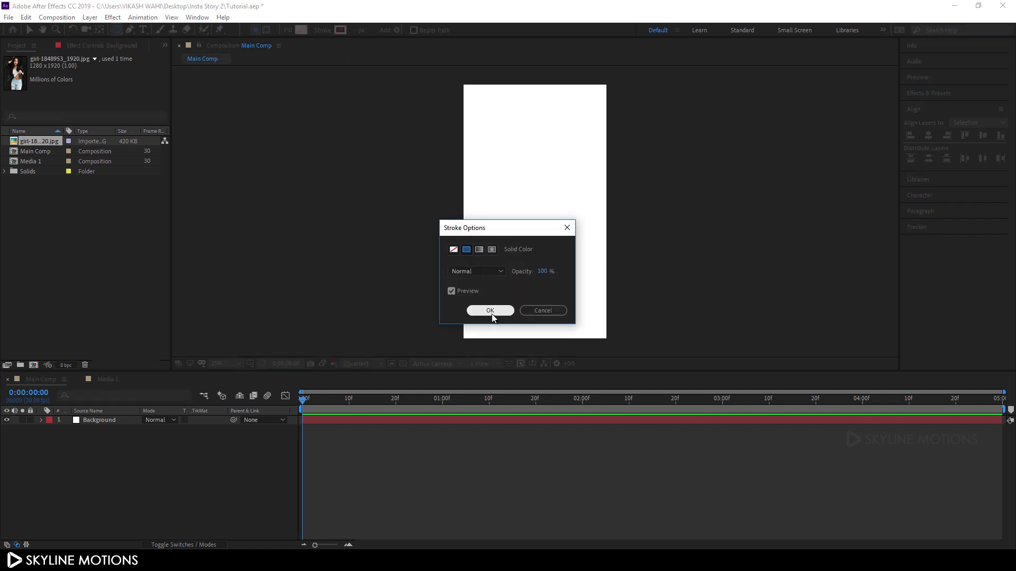
pyautogui.click(491, 310)
pyautogui.click(341, 31)
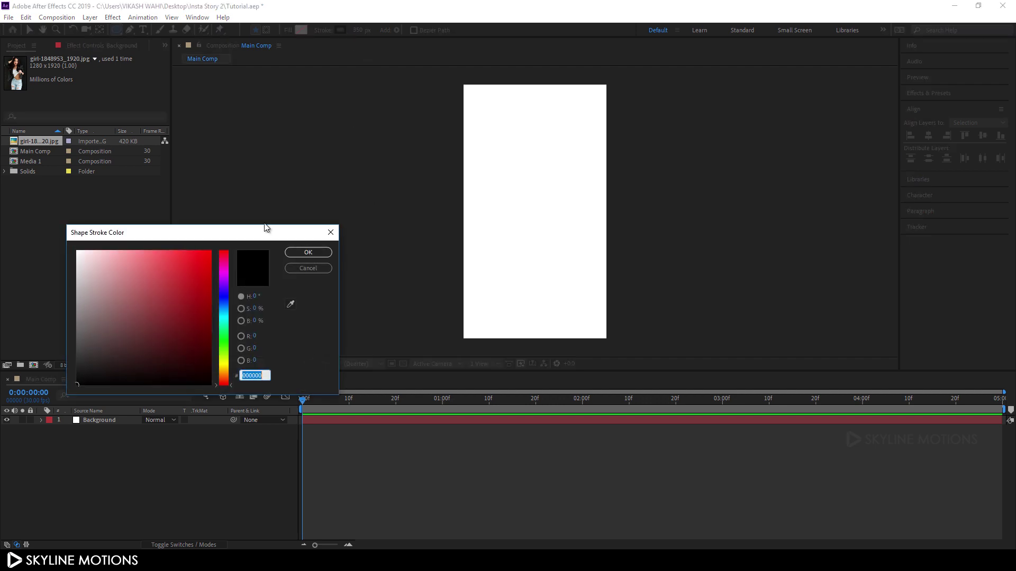
pyautogui.click(306, 254)
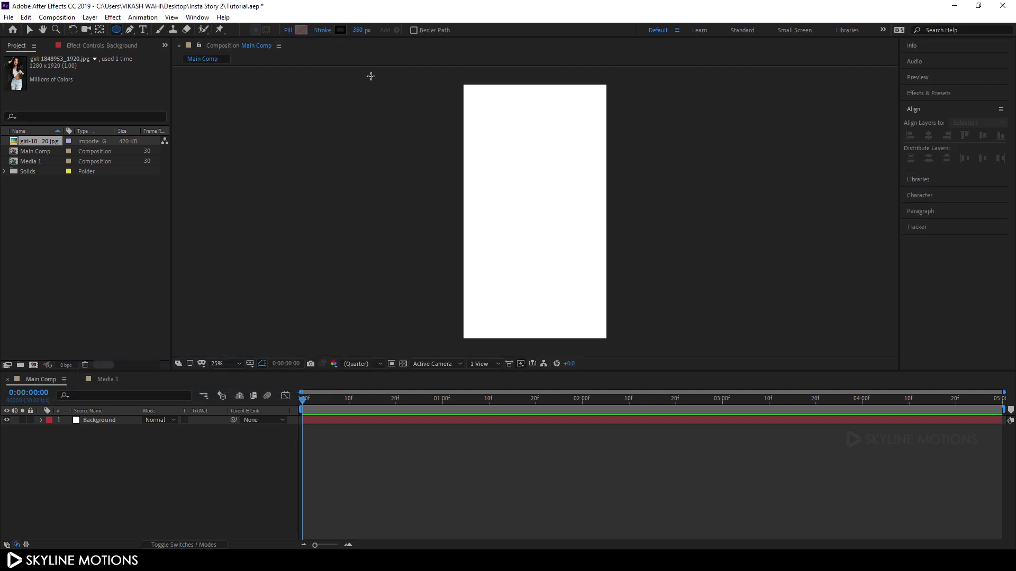
pyautogui.click(358, 30)
pyautogui.press('Return')
# Draw a large ellipse, rename its layer Circle, and move the ring up and left.
pyautogui.moveTo(518, 181); pyautogui.dragTo(897, 380)
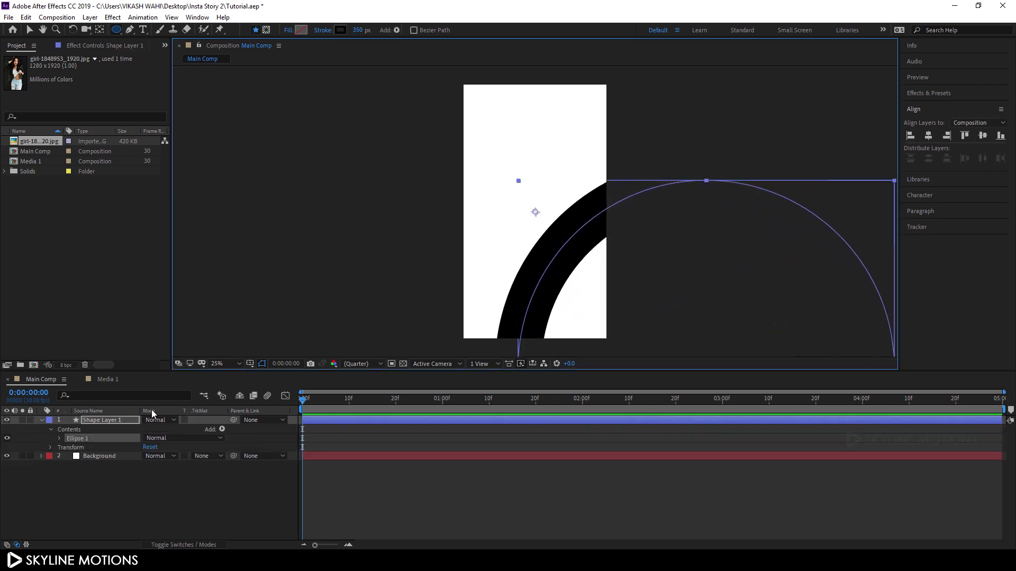
pyautogui.rightClick(124, 419)
pyautogui.click(159, 411)
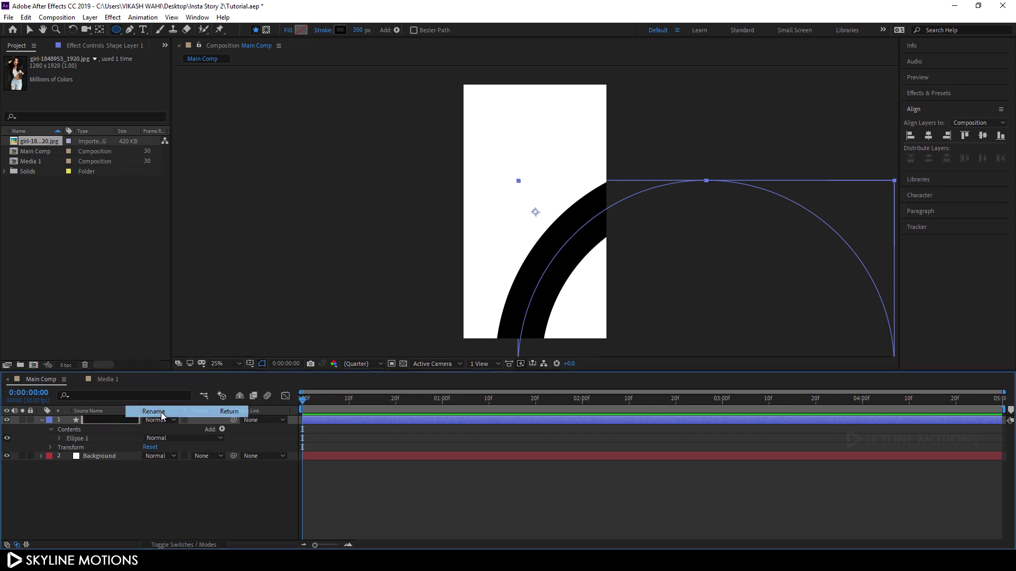
pyautogui.write('Circ')
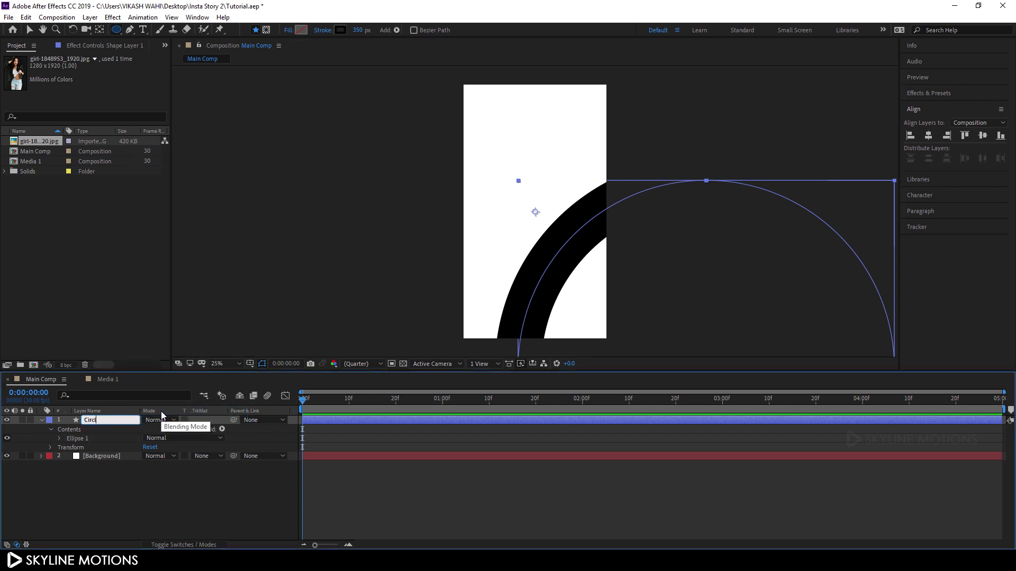
pyautogui.write('le')
pyautogui.press('Return')
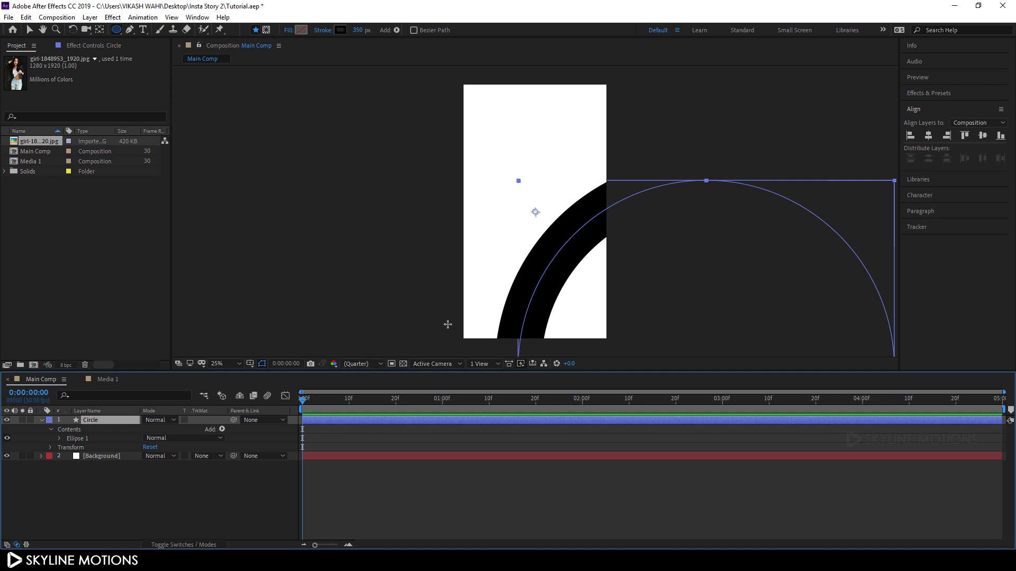
pyautogui.click(29, 31)
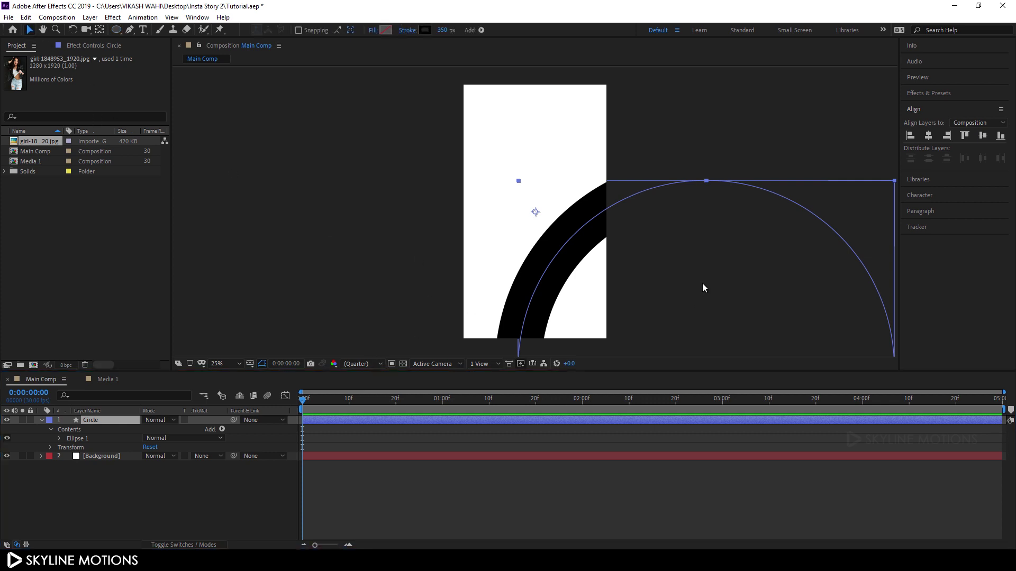
pyautogui.moveTo(702, 283); pyautogui.dragTo(372, 122)
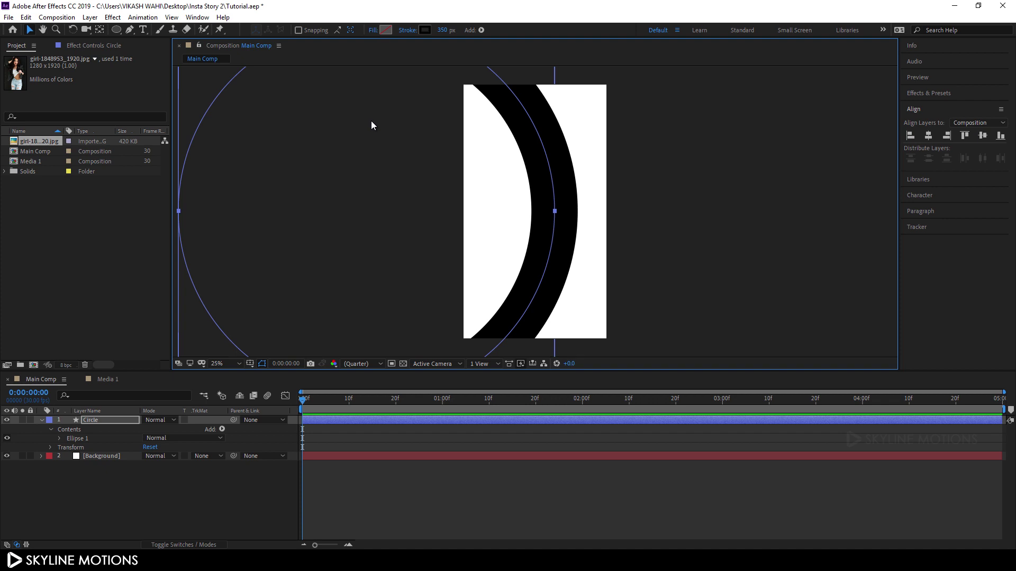
# Fade the Circle layer to 8% opacity, nudge it slightly left, and collapse its properties.
pyautogui.click(109, 422)
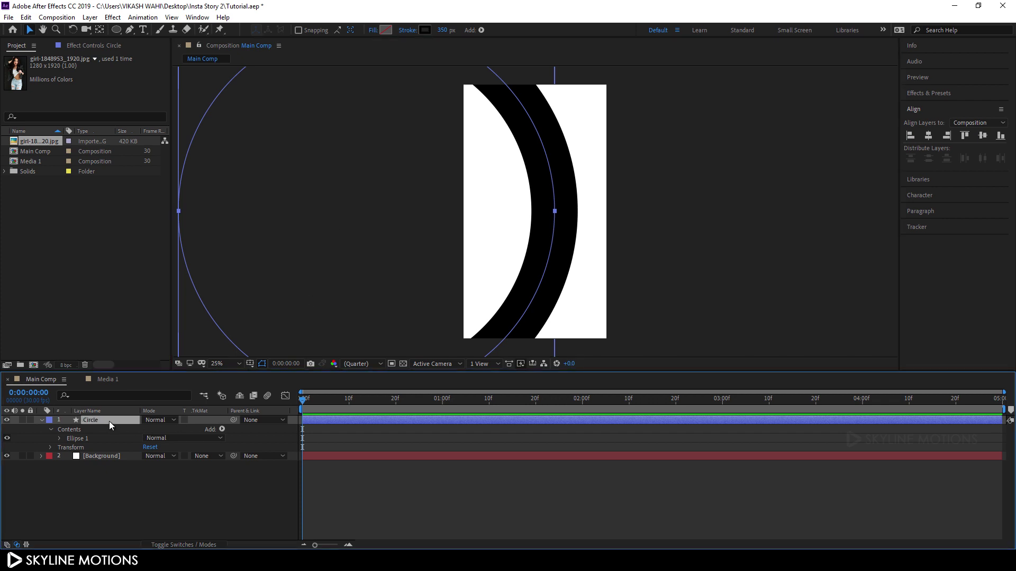
pyautogui.press('t')
pyautogui.click(149, 429)
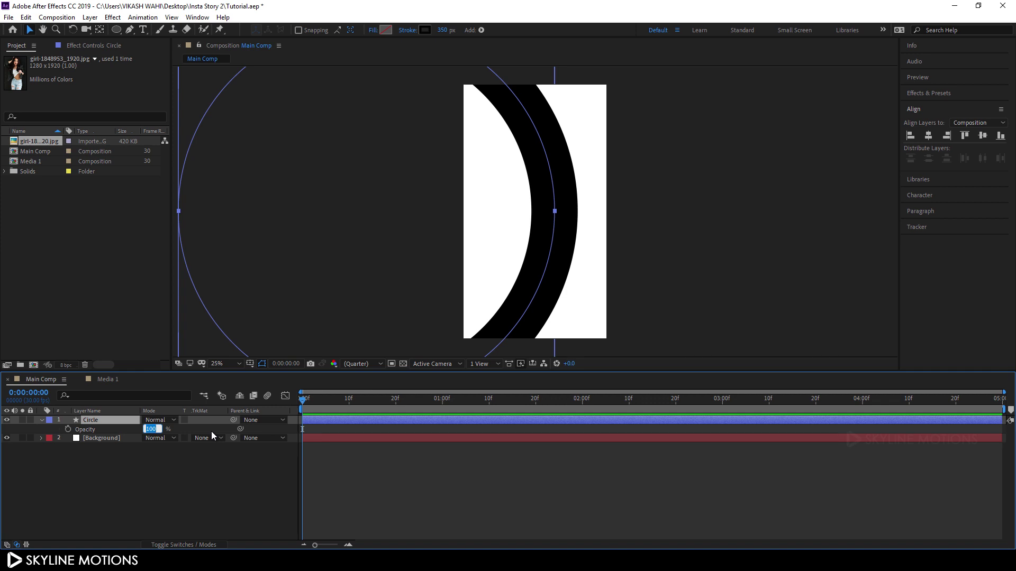
pyautogui.write('8')
pyautogui.press('Return')
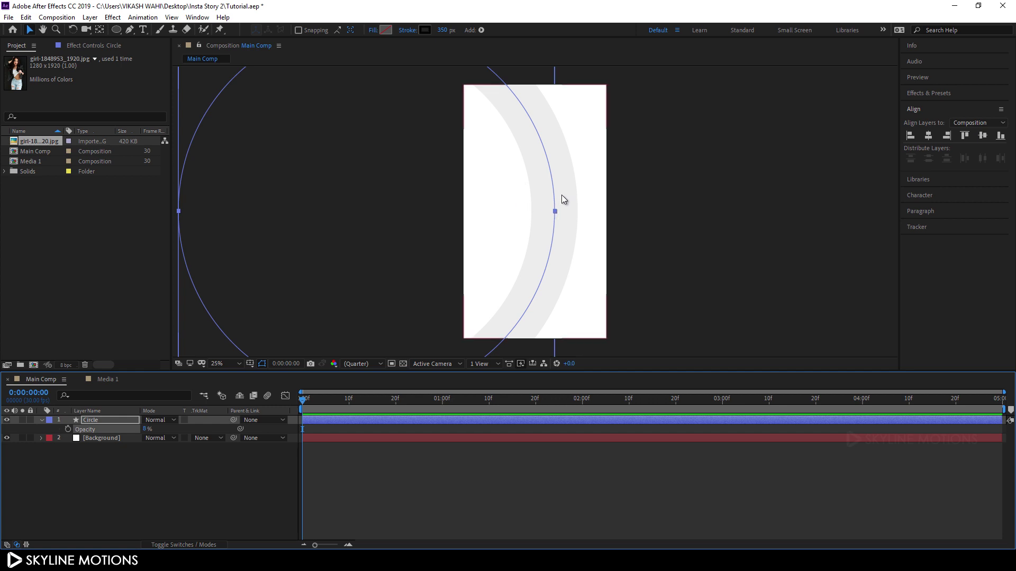
pyautogui.click(520, 245)
pyautogui.moveTo(540, 251); pyautogui.dragTo(530, 250)
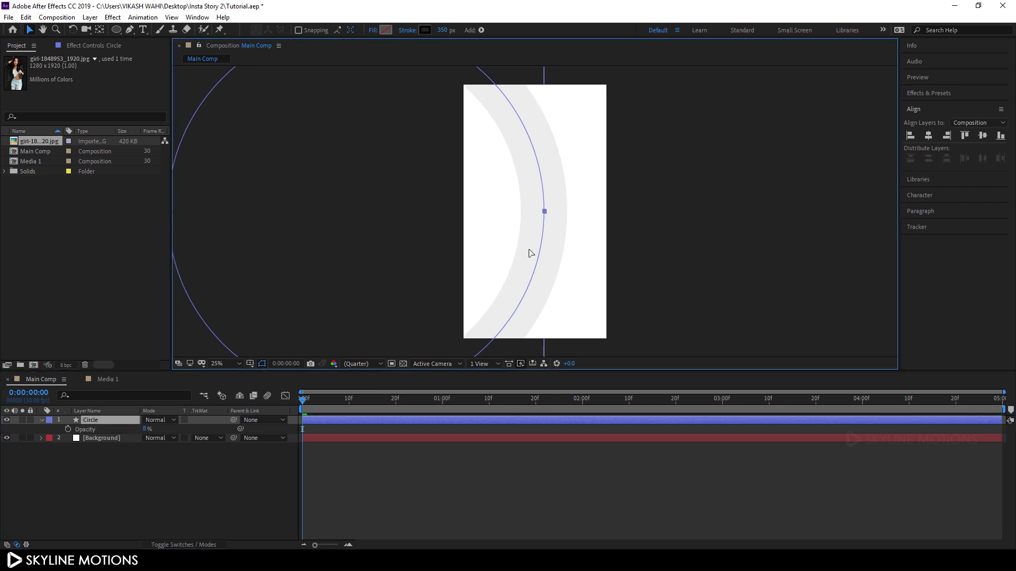
pyautogui.click(252, 444)
pyautogui.click(41, 420)
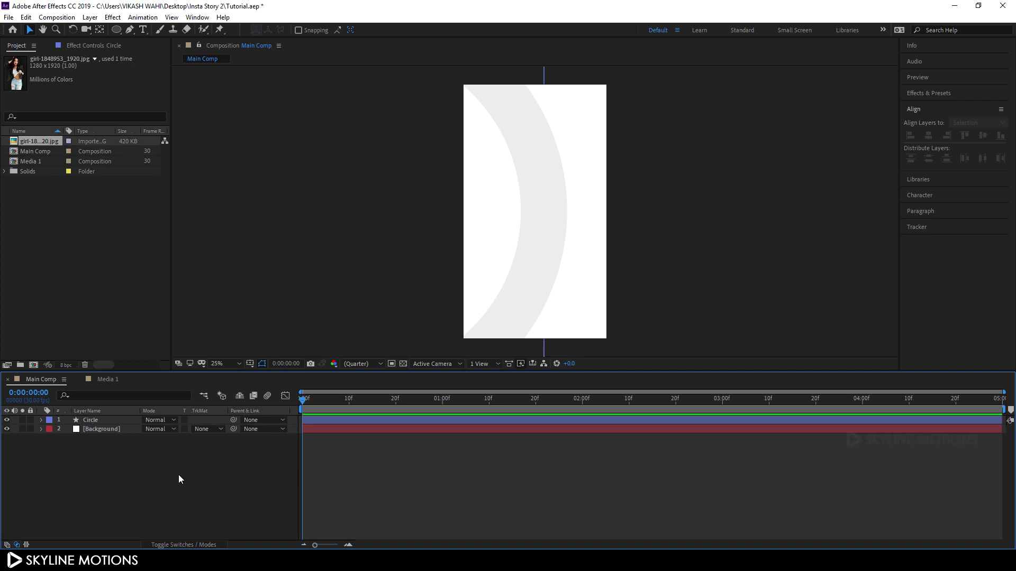
# Choose the Polygon tool with a solid colour fill and no stroke.
pyautogui.click(115, 30)
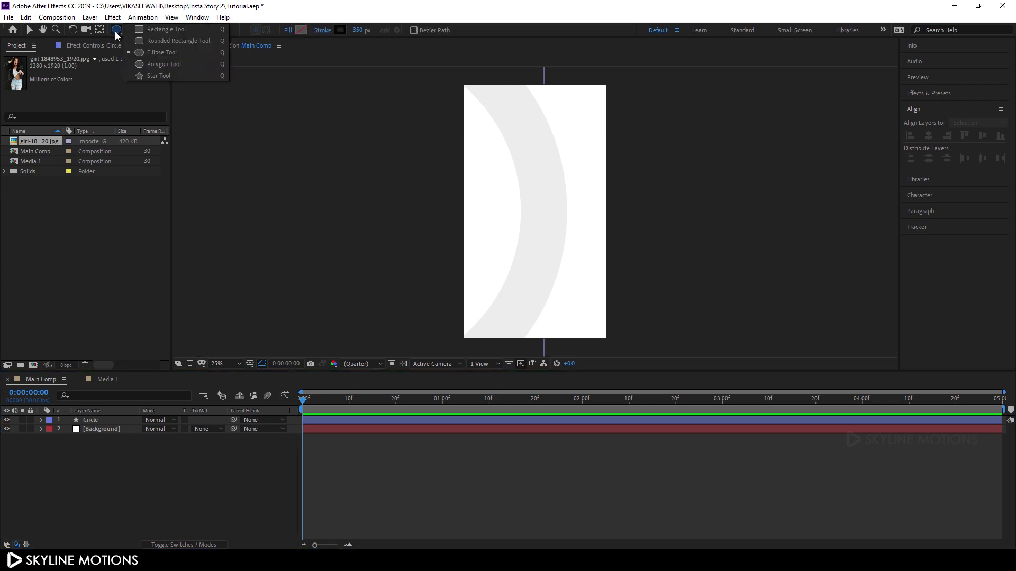
pyautogui.click(172, 65)
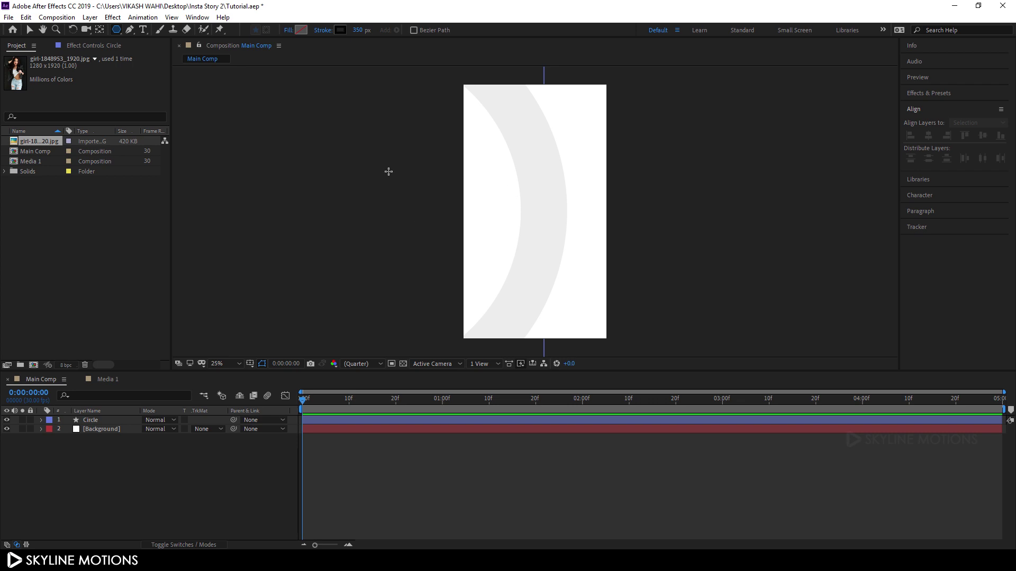
pyautogui.click(290, 32)
pyautogui.click(466, 249)
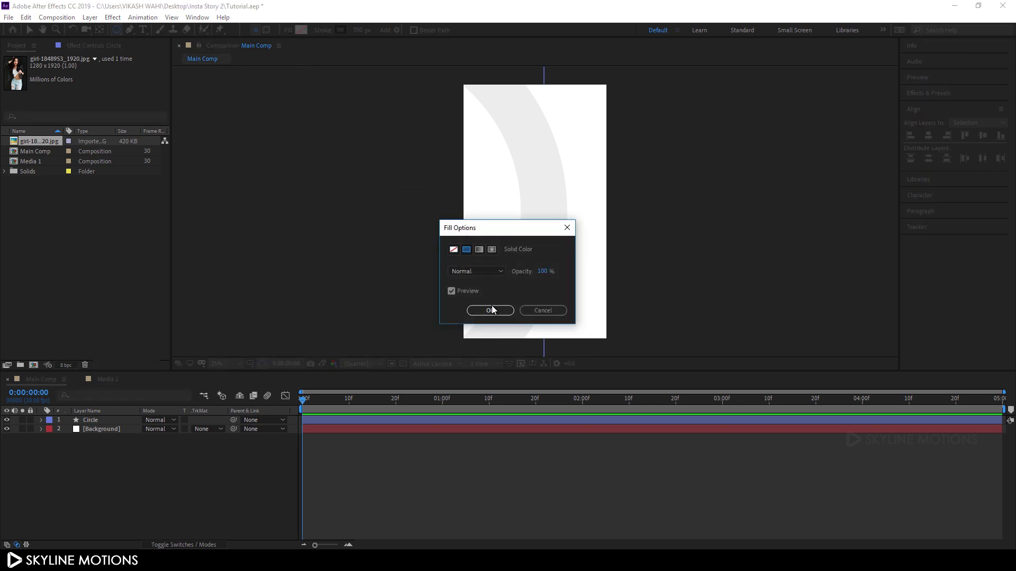
pyautogui.click(491, 310)
pyautogui.click(322, 30)
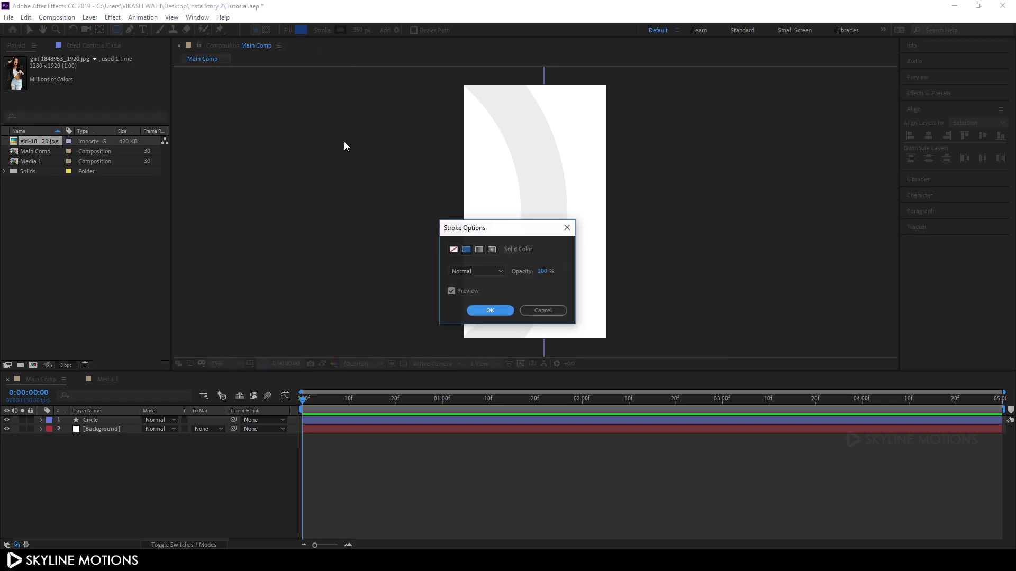
pyautogui.click(453, 249)
pyautogui.click(489, 311)
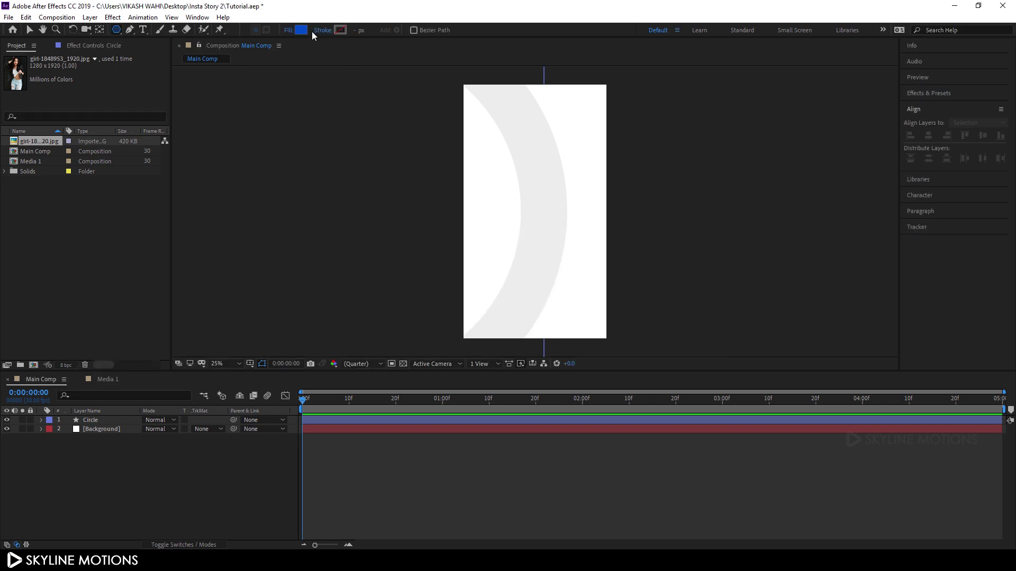
# Set the fill colour to light blue 5F9BFD and draw a pentagon over the upper frame.
pyautogui.click(301, 29)
pyautogui.click(169, 253)
pyautogui.moveTo(169, 253)
pyautogui.mouseDown()
pyautogui.moveTo(137, 253)
pyautogui.moveTo(160, 252)
pyautogui.mouseUp()
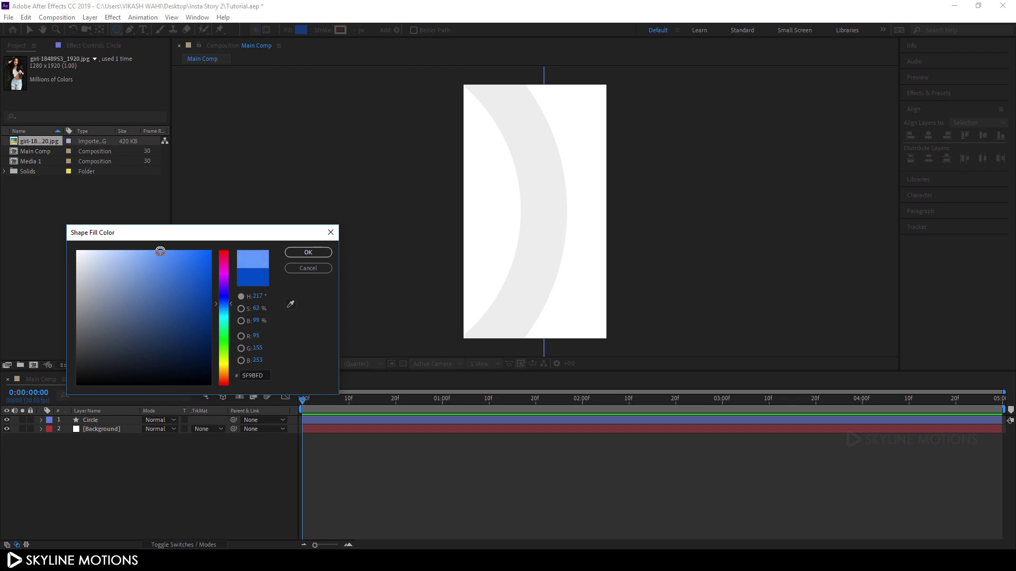
pyautogui.click(311, 252)
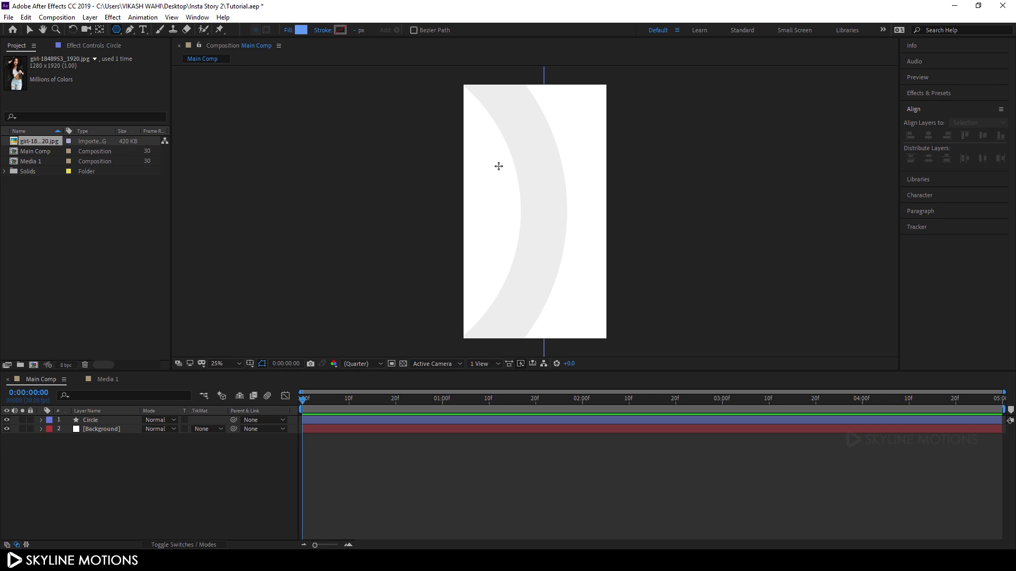
pyautogui.moveTo(497, 165); pyautogui.dragTo(558, 227)
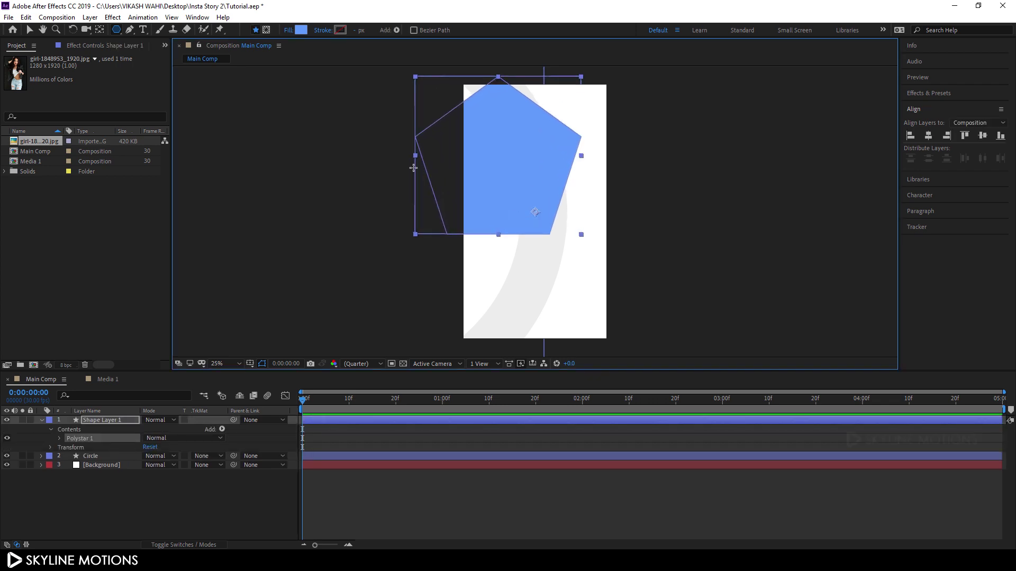
# Centre the pentagon, rename its layer to Shape, and expand its Polystar 1 group.
pyautogui.click(29, 31)
pyautogui.moveTo(491, 156); pyautogui.dragTo(530, 210)
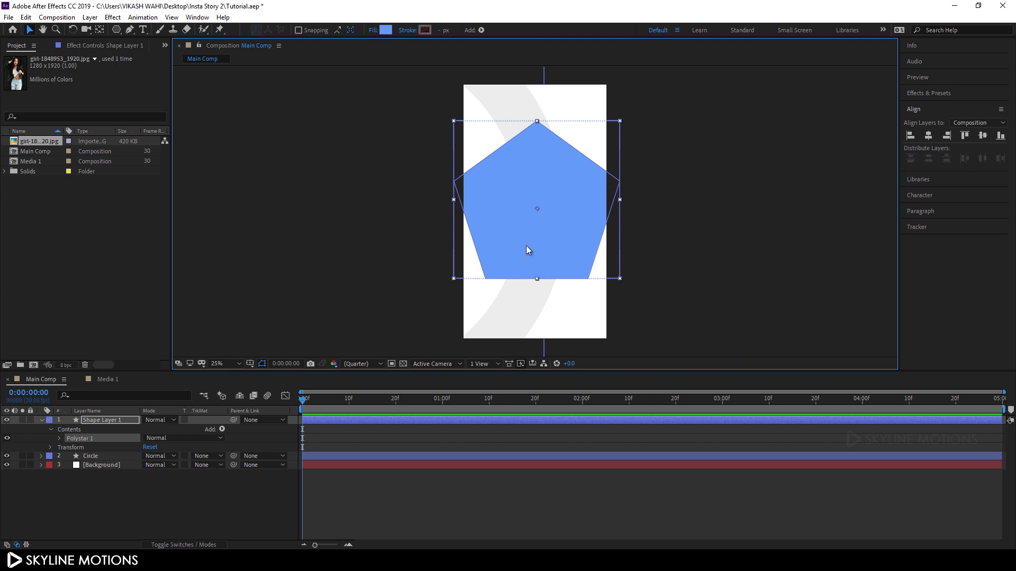
pyautogui.rightClick(127, 421)
pyautogui.click(162, 414)
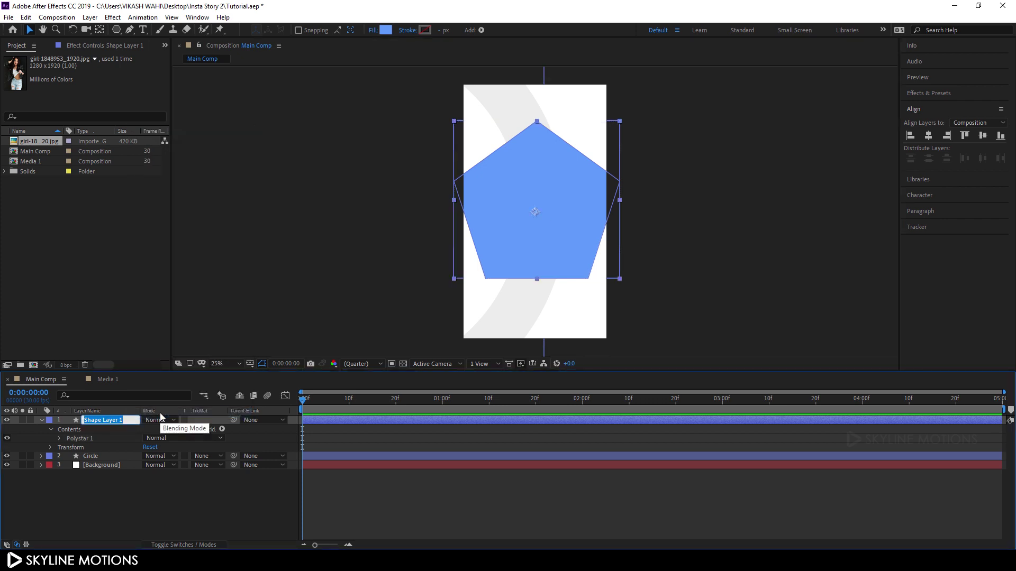
pyautogui.click(134, 420)
pyautogui.press('BackSpace')
pyautogui.press('BackSpace')
pyautogui.press('BackSpace')
pyautogui.press('BackSpace')
pyautogui.press('BackSpace')
pyautogui.press('BackSpace')
pyautogui.press('BackSpace')
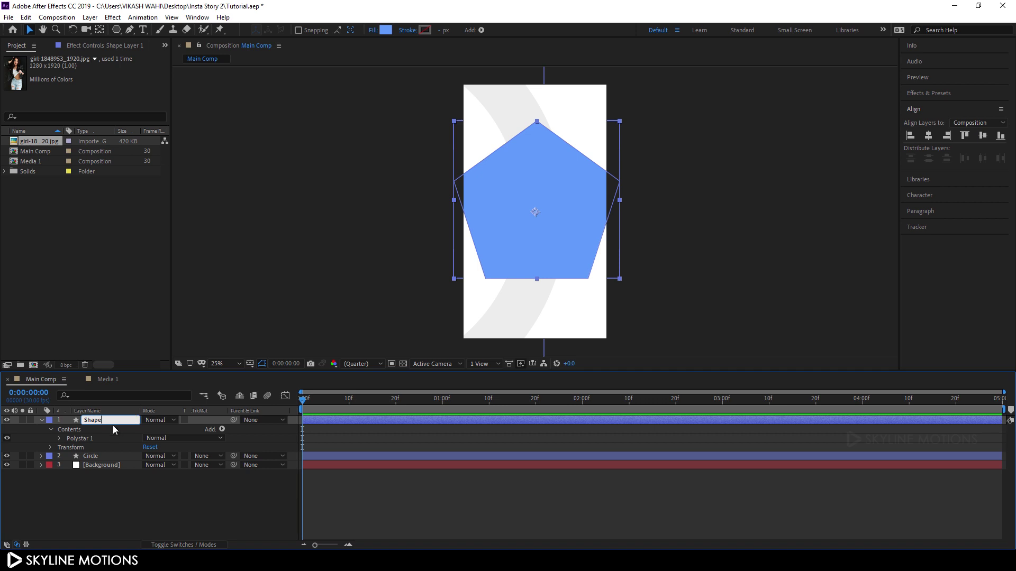
pyautogui.press('Return')
pyautogui.click(59, 439)
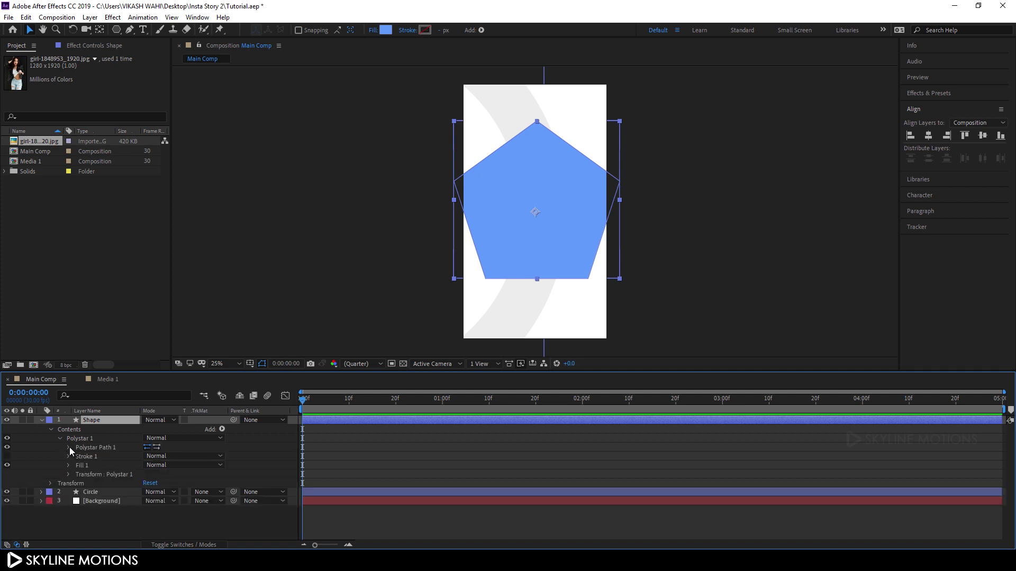
# Make the polystar a 3-point triangle with 75% outer roundness.
pyautogui.click(69, 448)
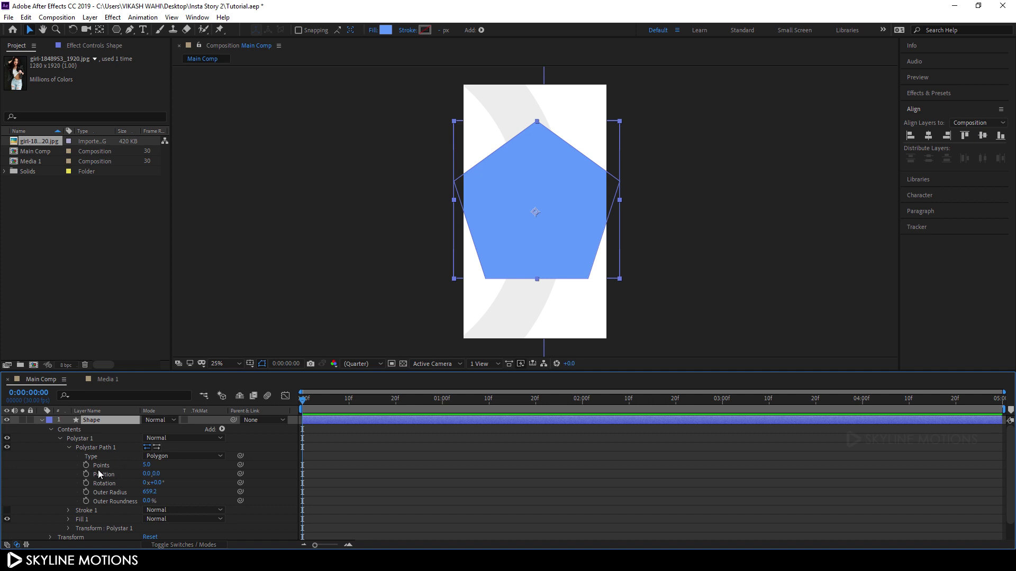
pyautogui.click(147, 465)
pyautogui.write('3')
pyautogui.press('Return')
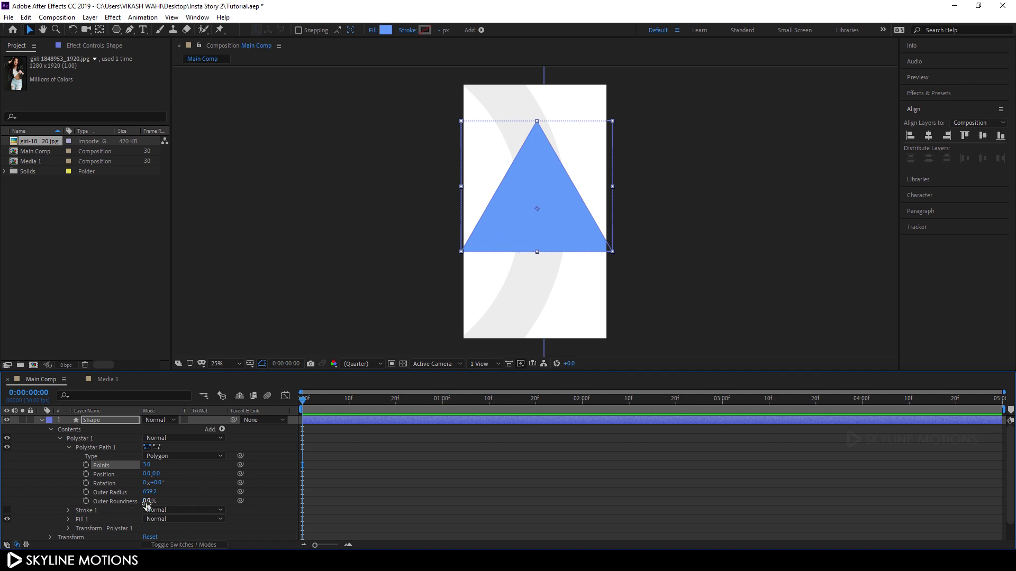
pyautogui.moveTo(147, 501); pyautogui.dragTo(188, 501)
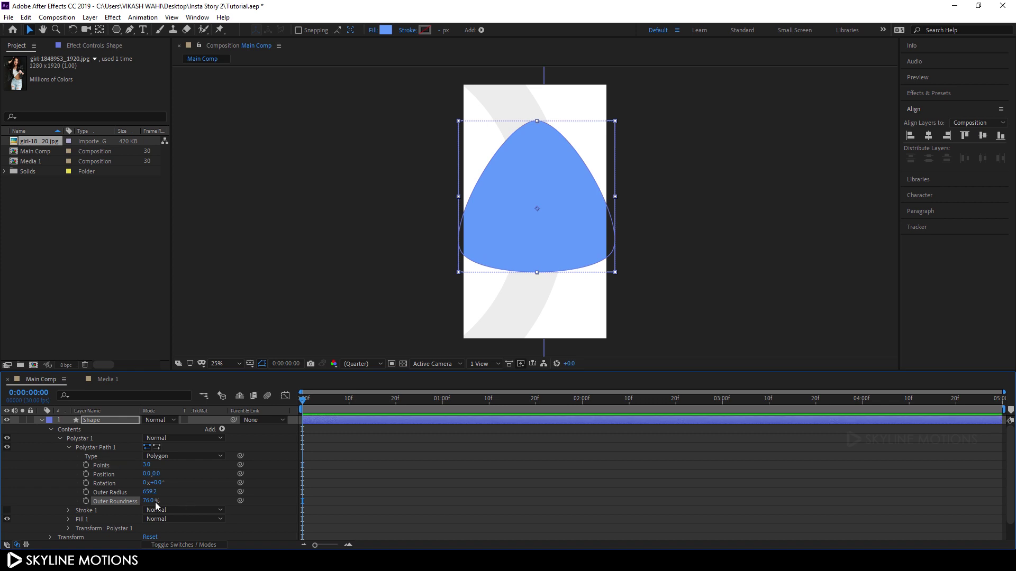
pyautogui.click(151, 501)
pyautogui.write('75')
pyautogui.press('Return')
# Set the outer radius to 1130 and move the shape right in the frame.
pyautogui.moveTo(148, 492); pyautogui.dragTo(159, 492)
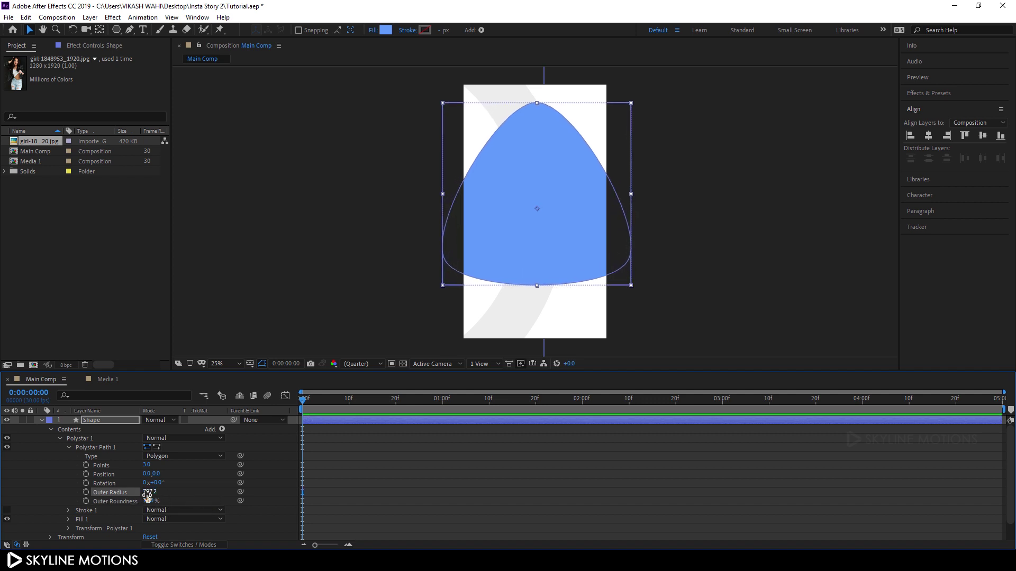
pyautogui.click(148, 489)
pyautogui.write('1130')
pyautogui.press('Return')
pyautogui.moveTo(580, 244); pyautogui.dragTo(660, 231)
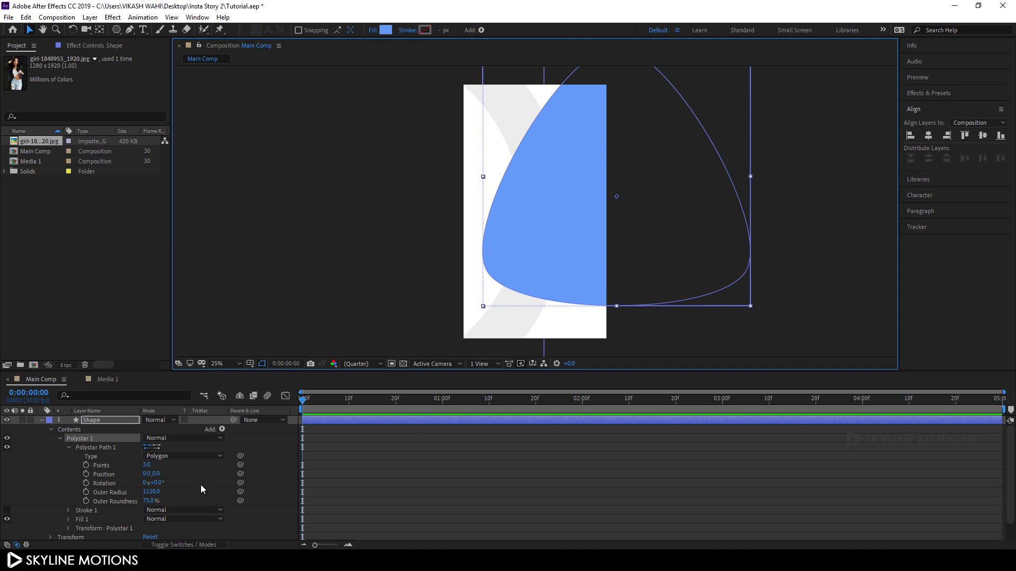
# Rotate the triangle to 45°, nudge it up-left, and move the playhead to 3 seconds.
pyautogui.moveTo(161, 483); pyautogui.dragTo(184, 482)
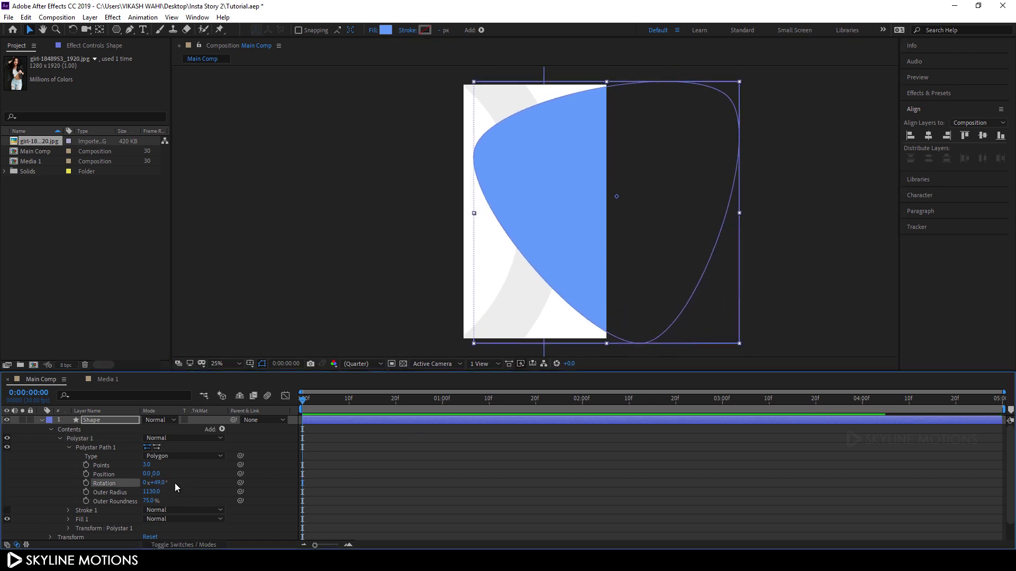
pyautogui.click(158, 482)
pyautogui.write('45')
pyautogui.press('Return')
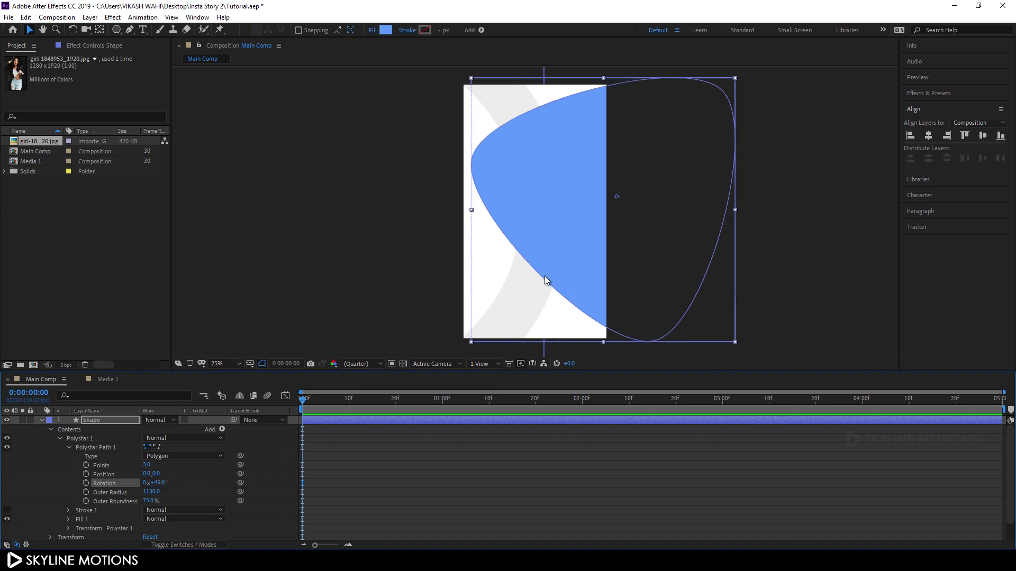
pyautogui.moveTo(603, 242); pyautogui.dragTo(585, 223)
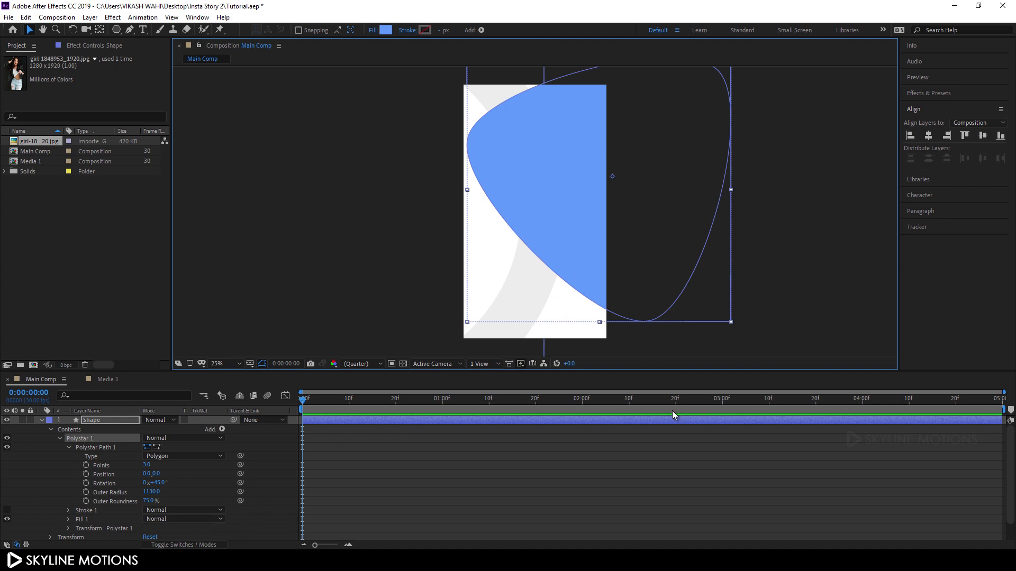
pyautogui.moveTo(672, 415); pyautogui.dragTo(723, 405)
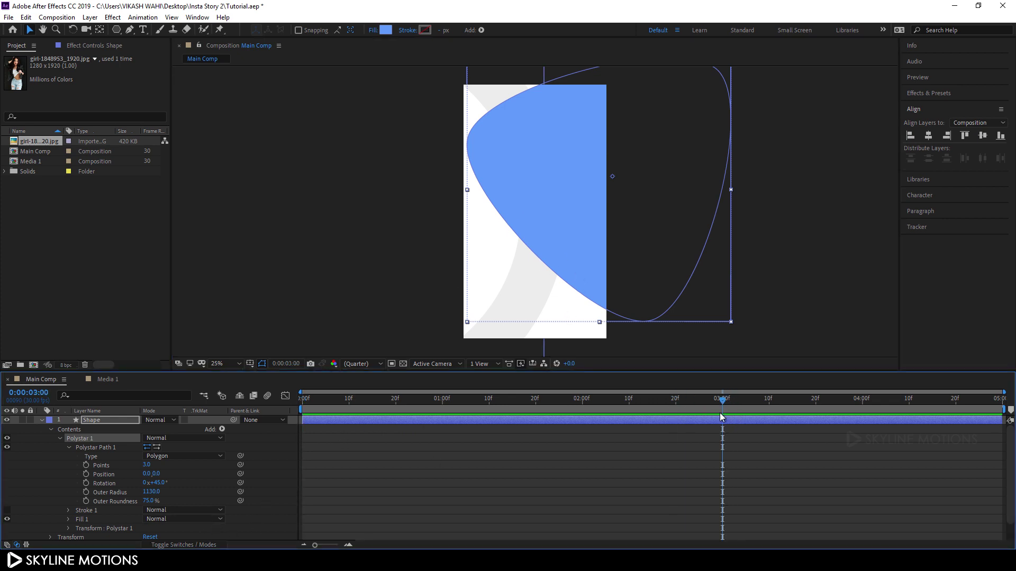
# Keyframe Outer Radius and Rotation at 3s, then set the starting rotation to -105°.
pyautogui.click(85, 492)
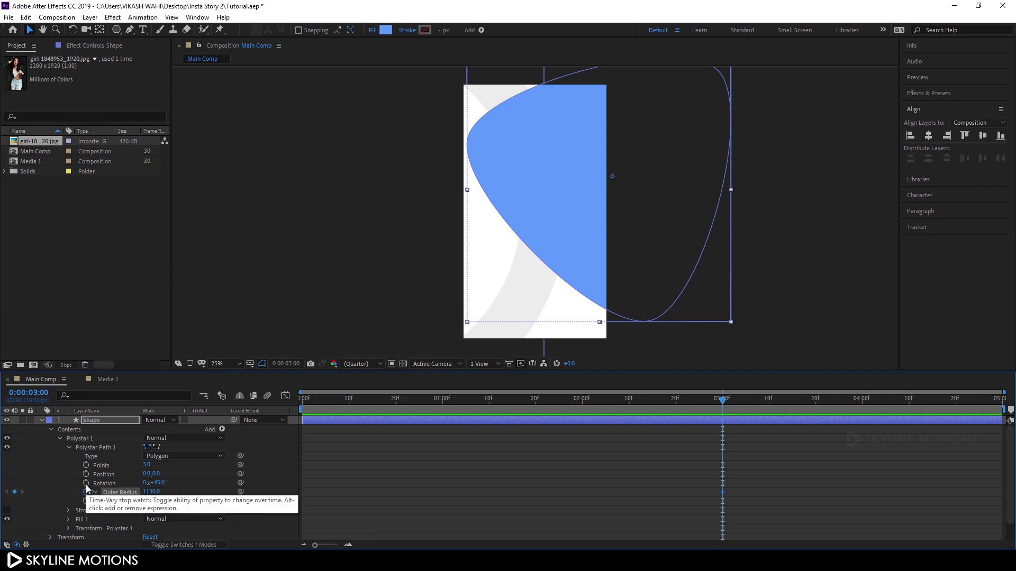
pyautogui.click(85, 484)
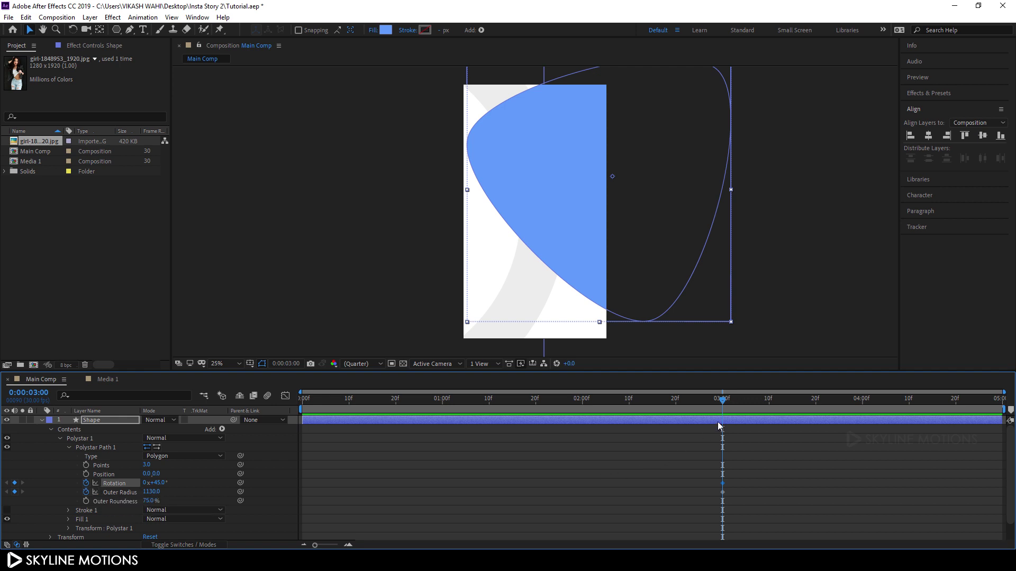
pyautogui.moveTo(723, 403); pyautogui.dragTo(269, 429)
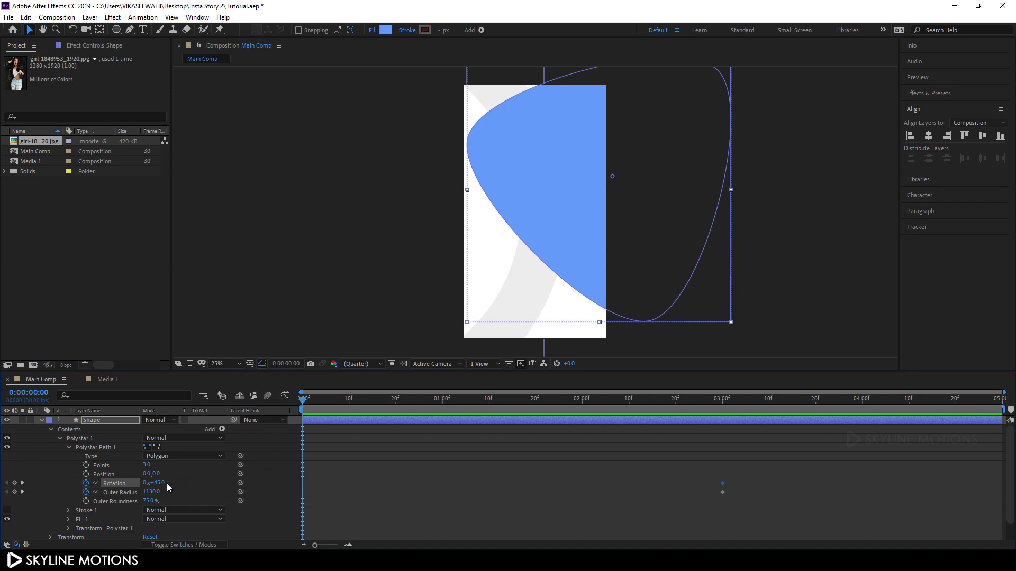
pyautogui.moveTo(166, 483); pyautogui.dragTo(65, 487)
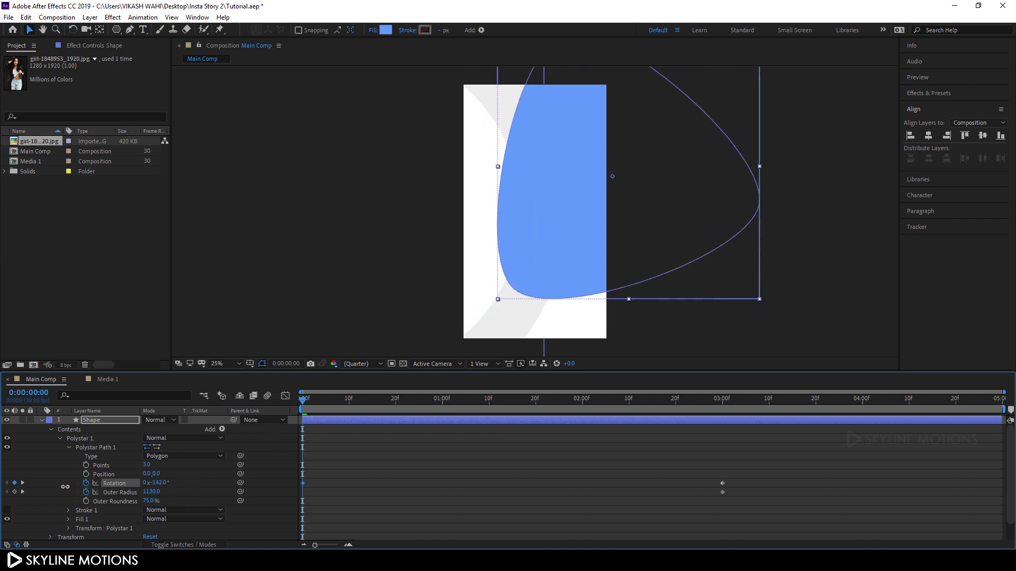
pyautogui.click(159, 483)
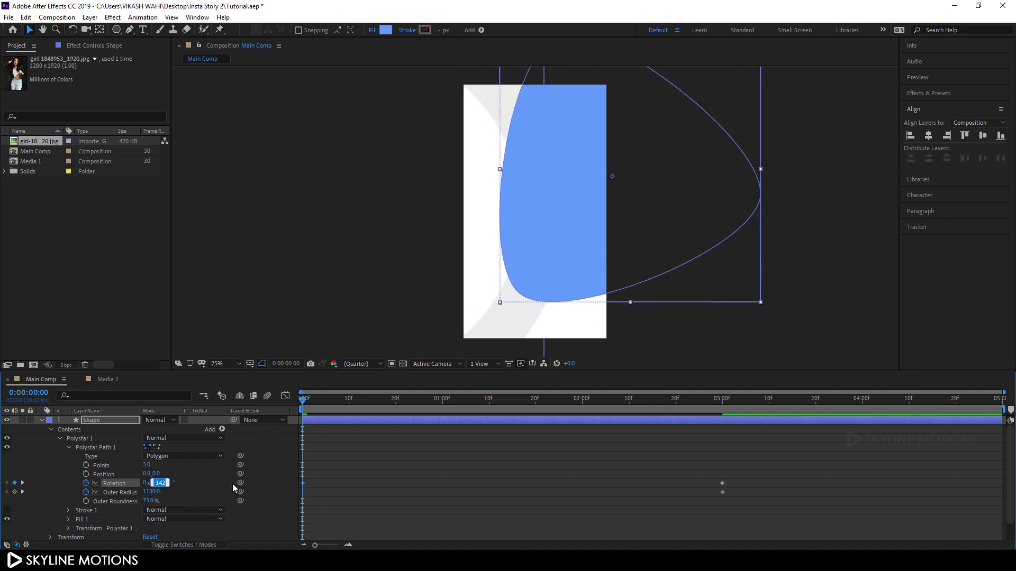
pyautogui.write('-105')
pyautogui.press('Return')
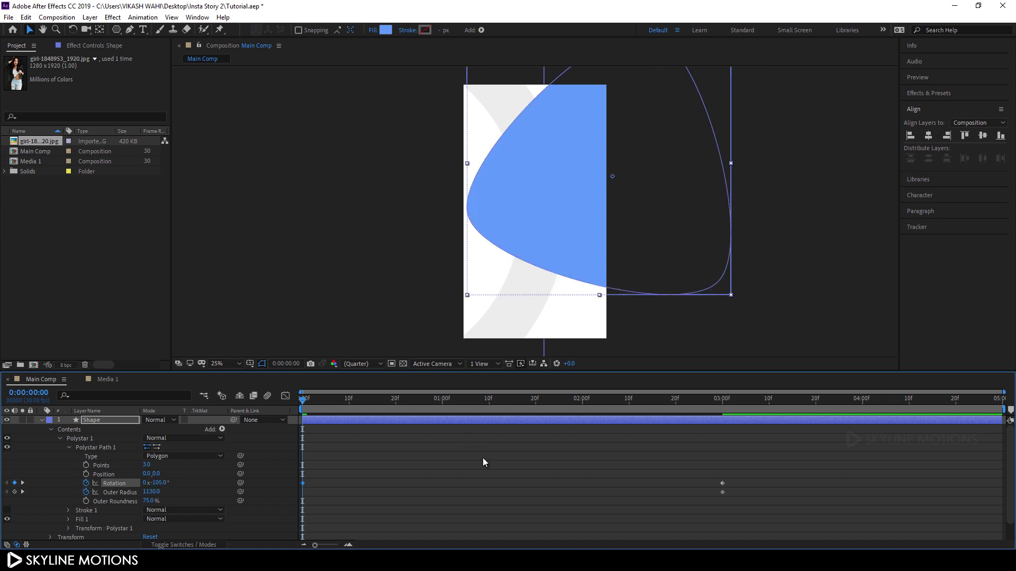
pyautogui.press('space')
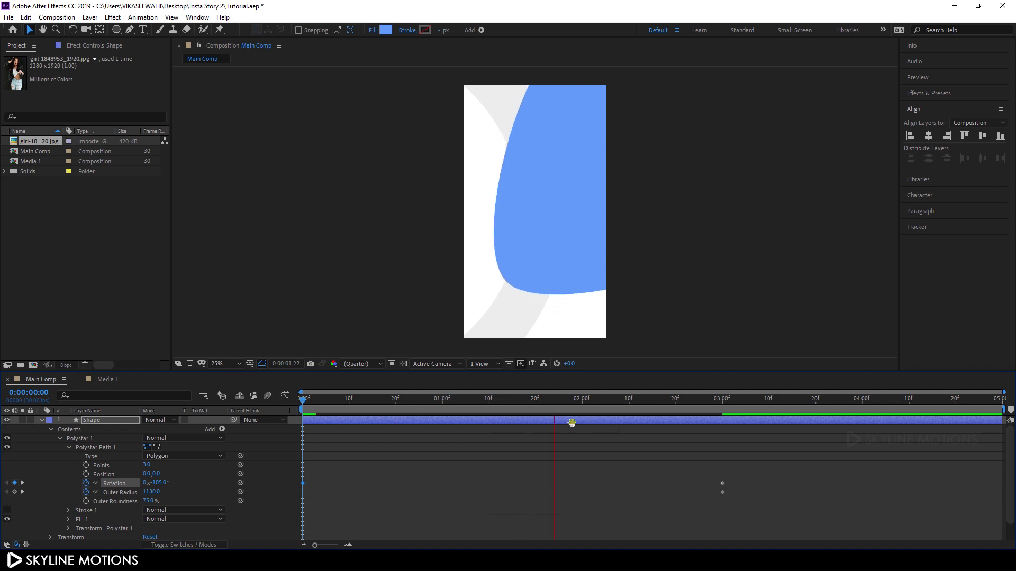
# Set Outer Radius to 0 at the first frame and apply Easy Ease to all keyframes.
pyautogui.moveTo(529, 404); pyautogui.dragTo(243, 397)
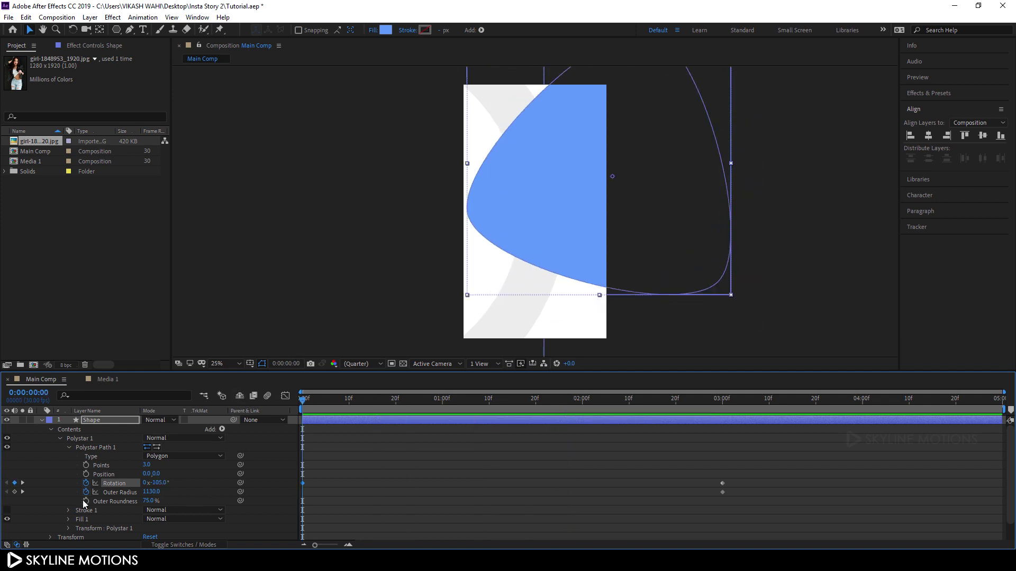
pyautogui.click(151, 491)
pyautogui.write('0')
pyautogui.press('Return')
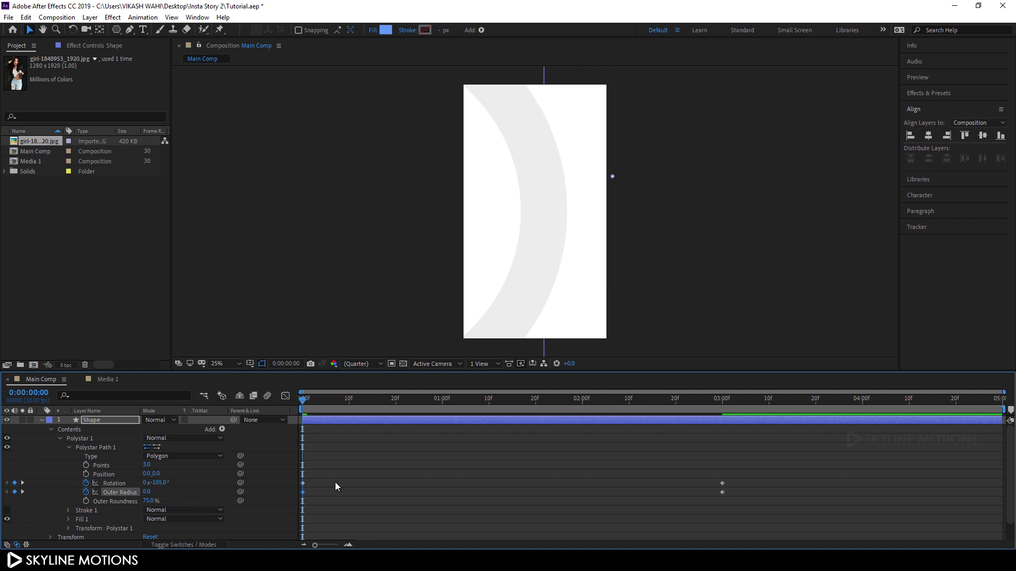
pyautogui.press('space')
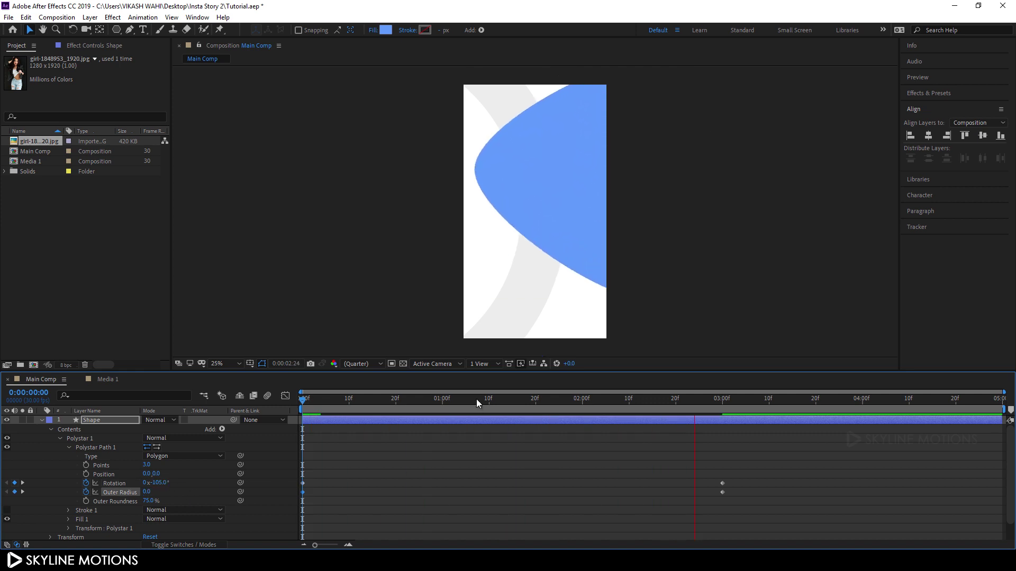
pyautogui.press('space')
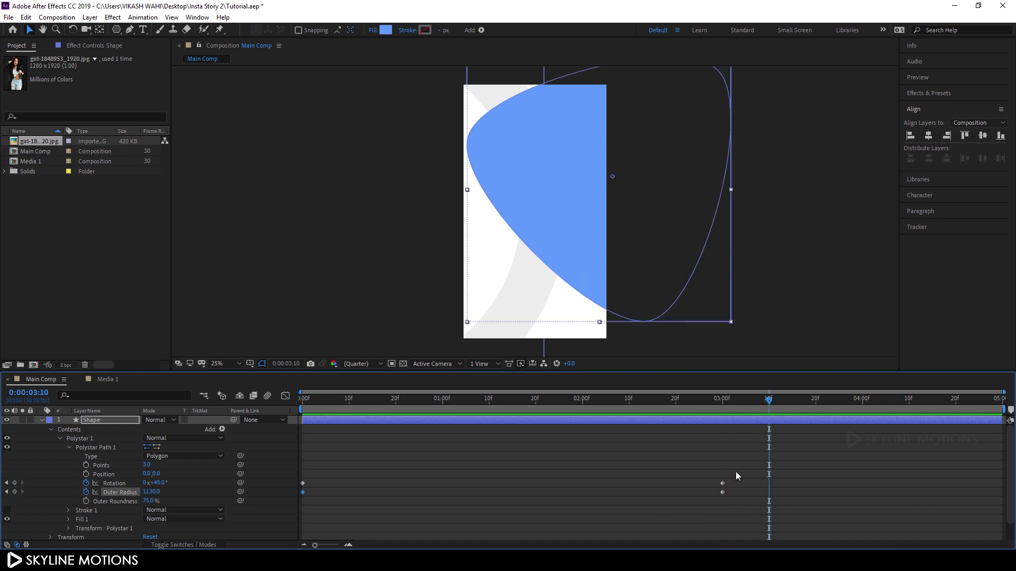
pyautogui.moveTo(739, 475); pyautogui.dragTo(307, 506)
pyautogui.press('F9')
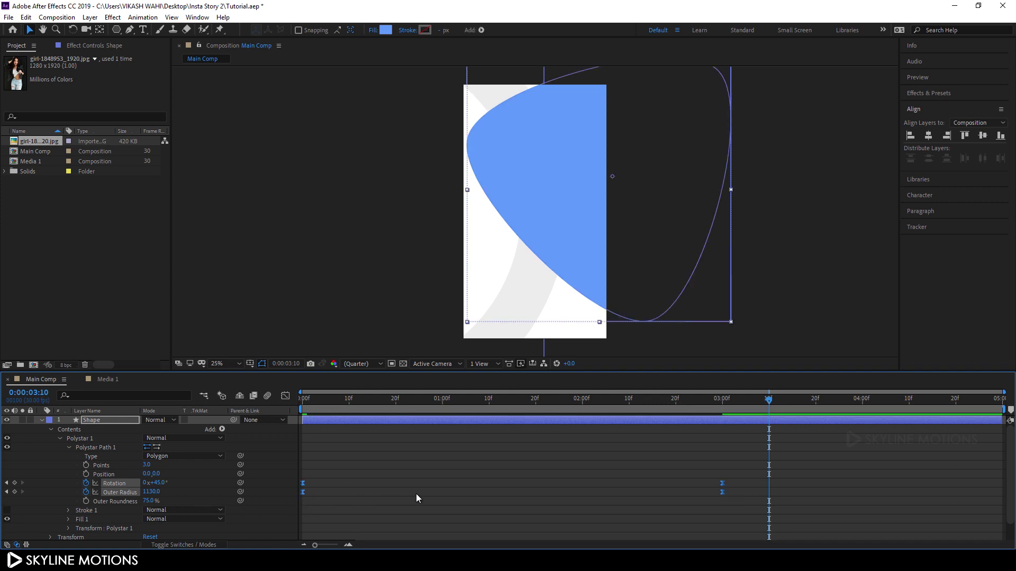
pyautogui.click(286, 397)
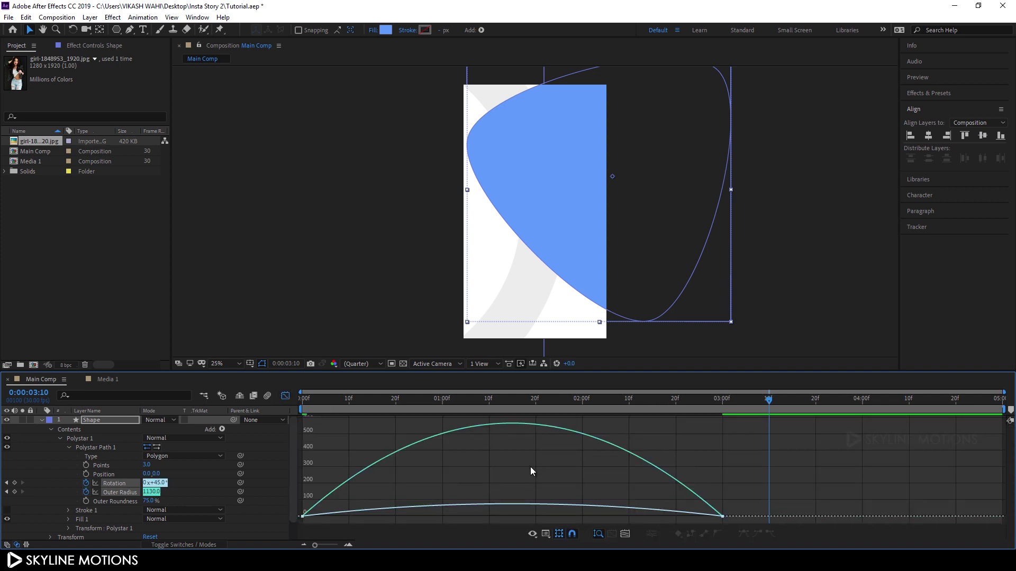
# In the speed graph, lengthen the end keyframes' influence and set the start influence to about 31%.
pyautogui.rightClick(514, 465)
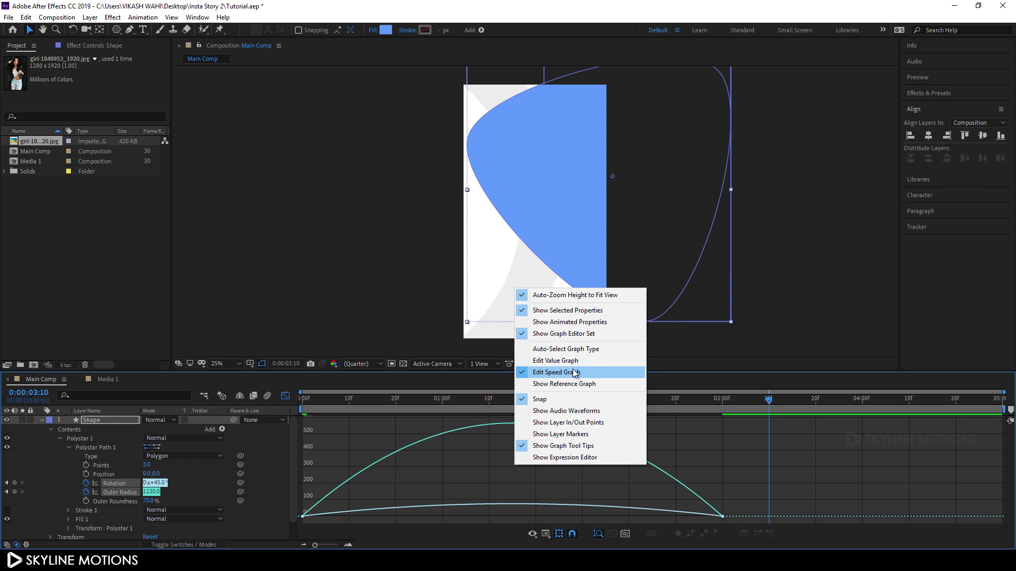
pyautogui.click(478, 469)
pyautogui.moveTo(731, 502); pyautogui.dragTo(501, 515)
pyautogui.moveTo(363, 491); pyautogui.dragTo(296, 522)
pyautogui.moveTo(369, 513); pyautogui.dragTo(320, 516)
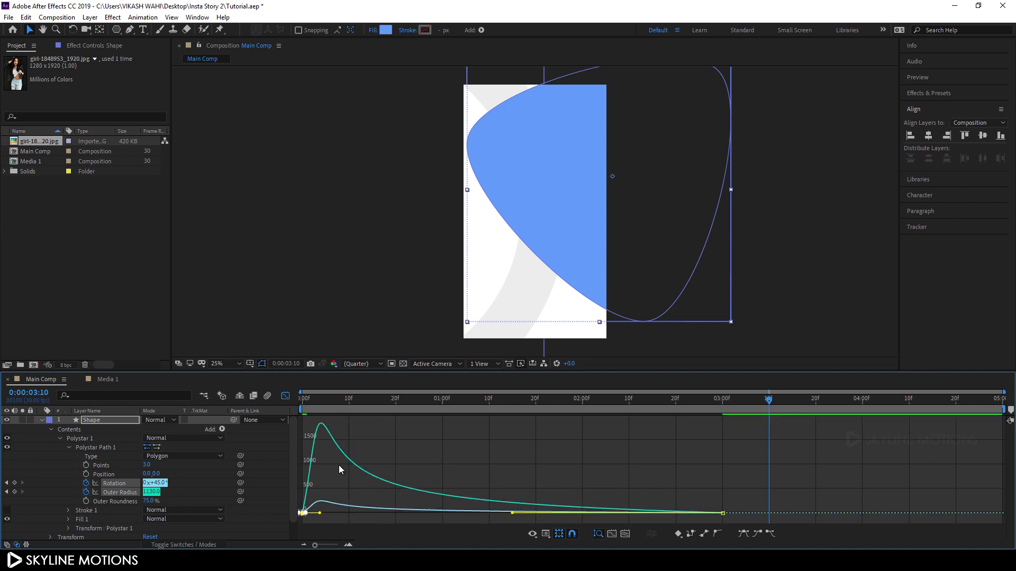
pyautogui.press('space')
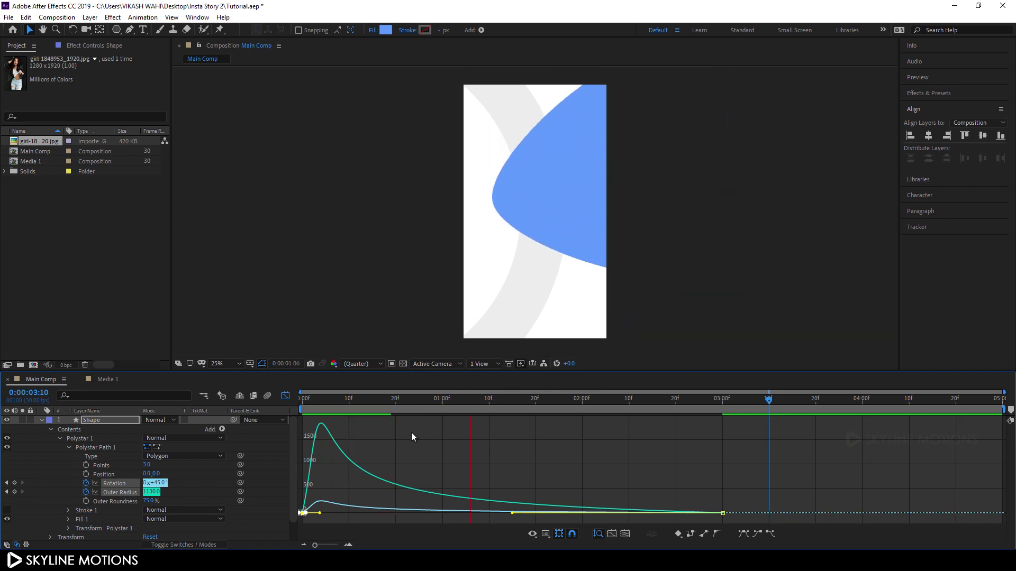
pyautogui.press('space')
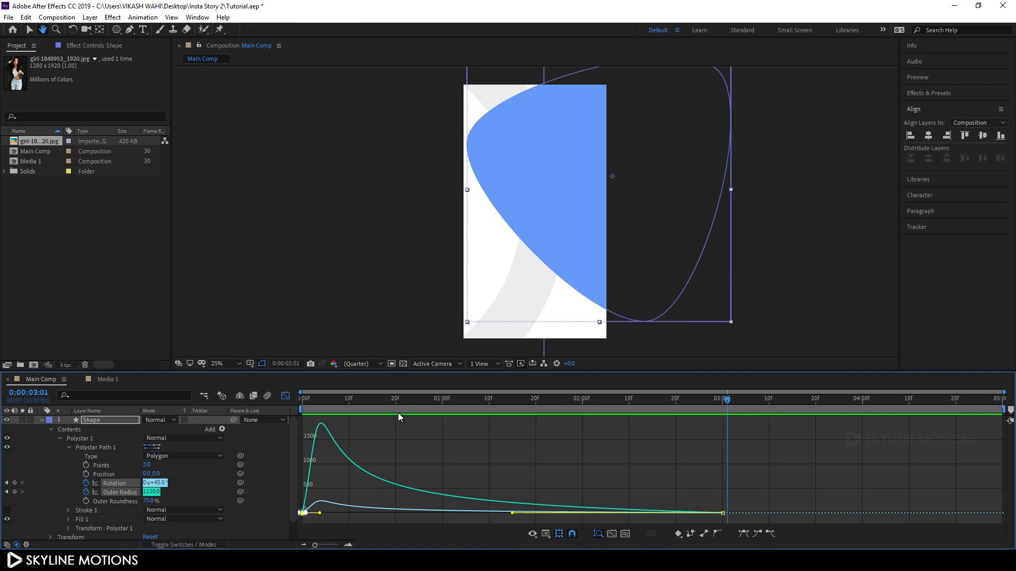
pyautogui.click(285, 396)
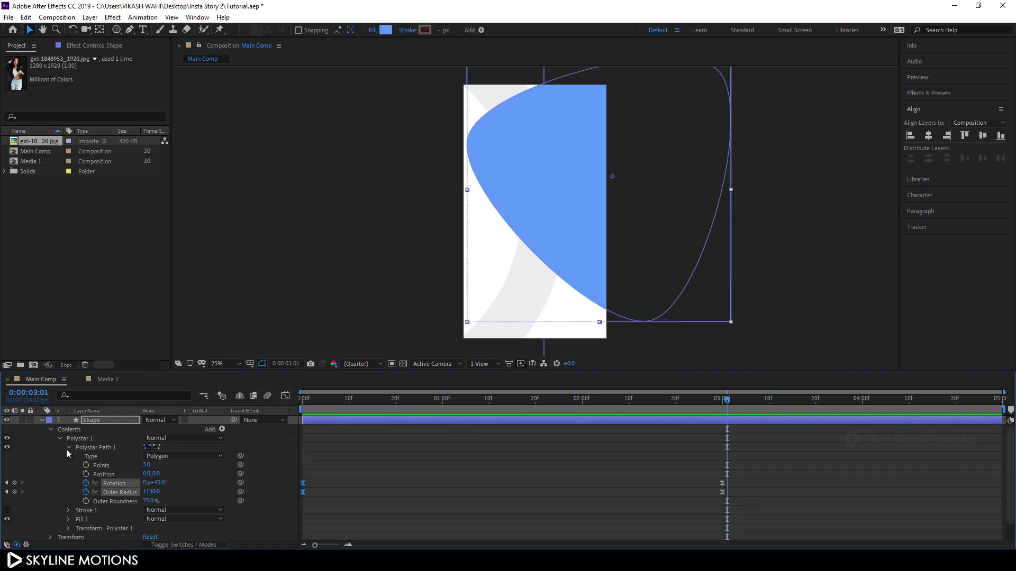
# Collapse the Shape layer, scrub the animation, and place Media 1 above Shape in the timeline.
pyautogui.click(42, 420)
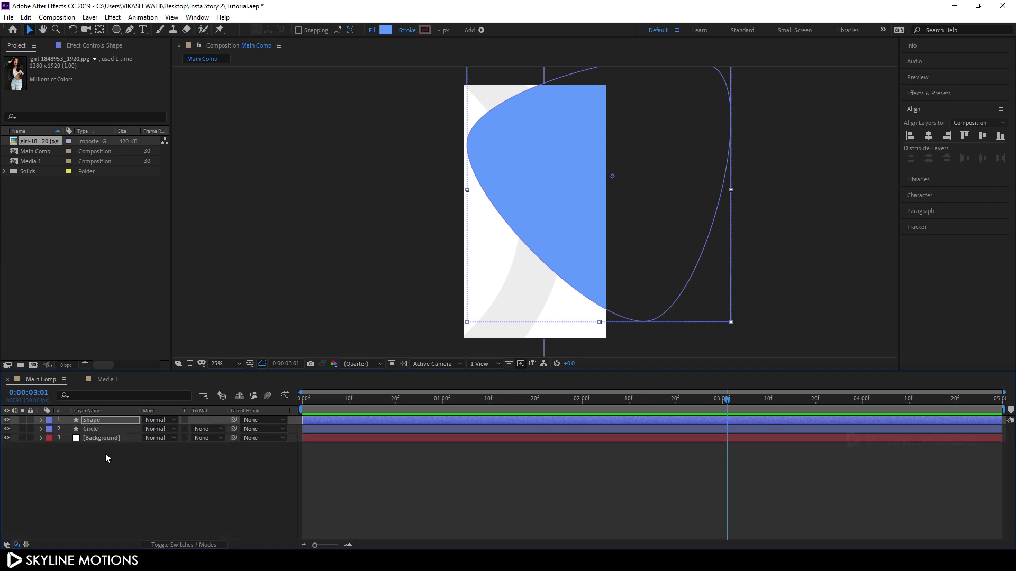
pyautogui.click(186, 450)
pyautogui.moveTo(422, 399); pyautogui.dragTo(680, 418)
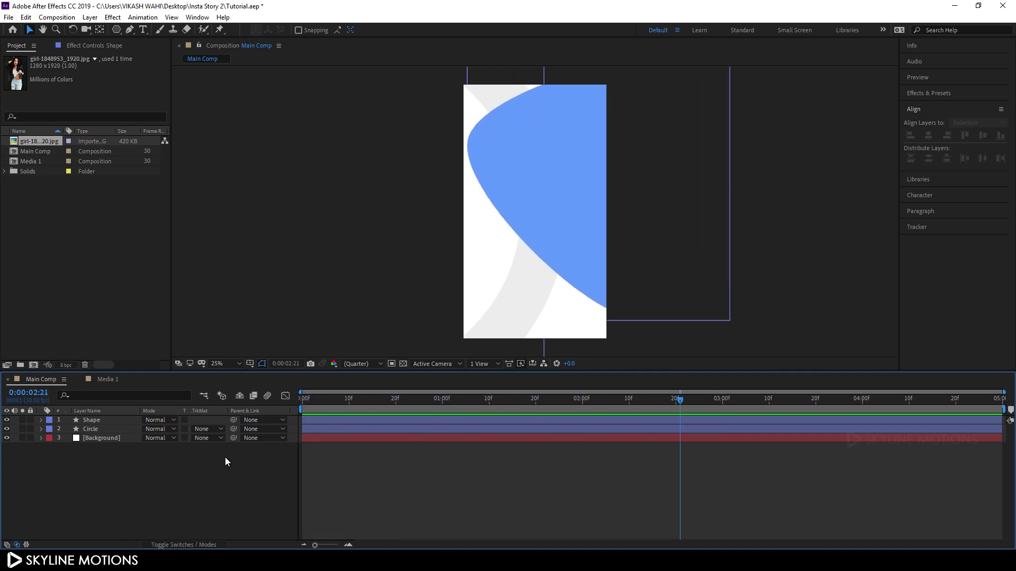
pyautogui.click(35, 162)
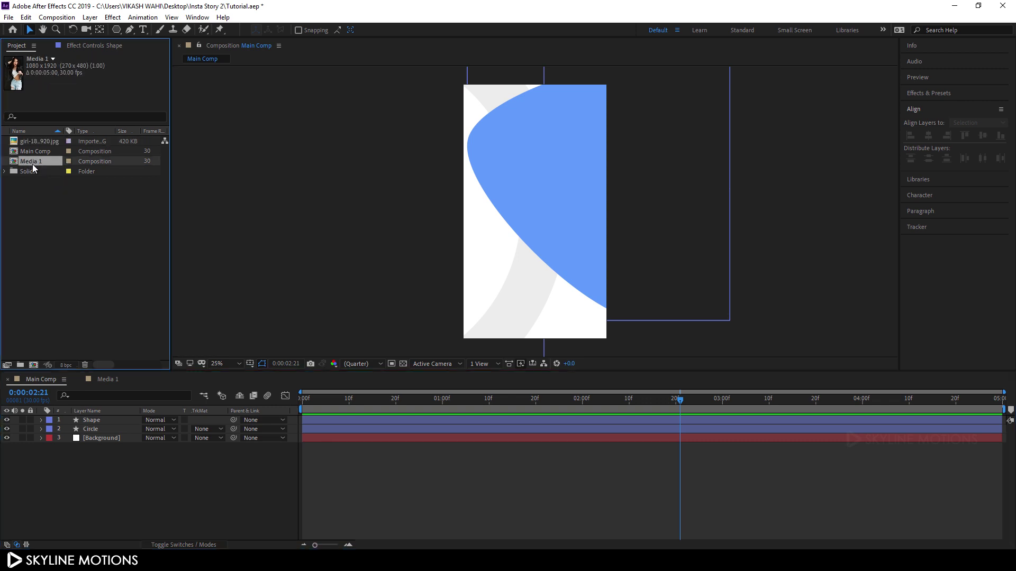
pyautogui.moveTo(38, 161); pyautogui.dragTo(99, 423)
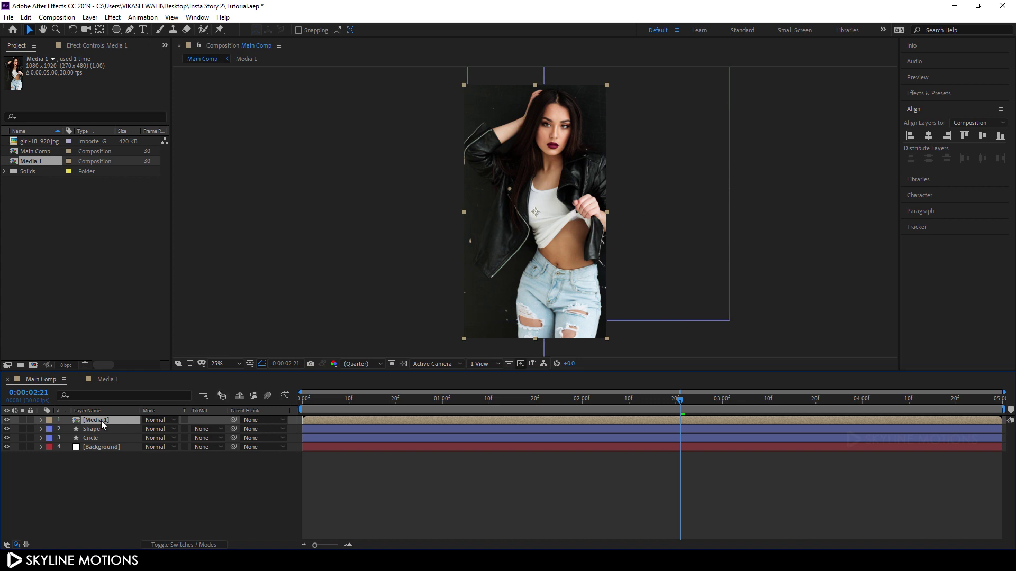
# Apply the Tint effect to the Media 1 layer and set the viewer magnification to Fit.
pyautogui.click(935, 94)
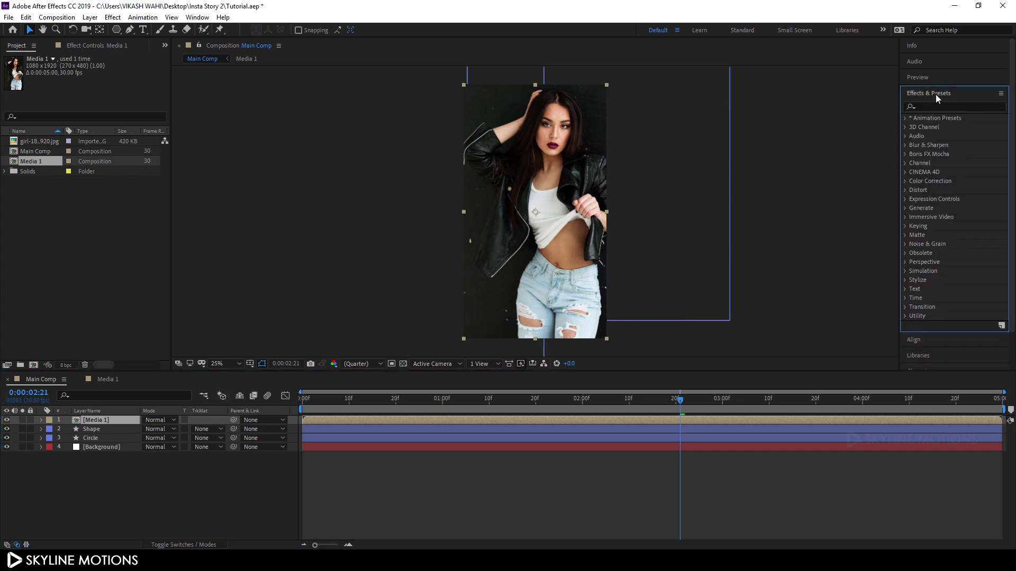
pyautogui.click(944, 106)
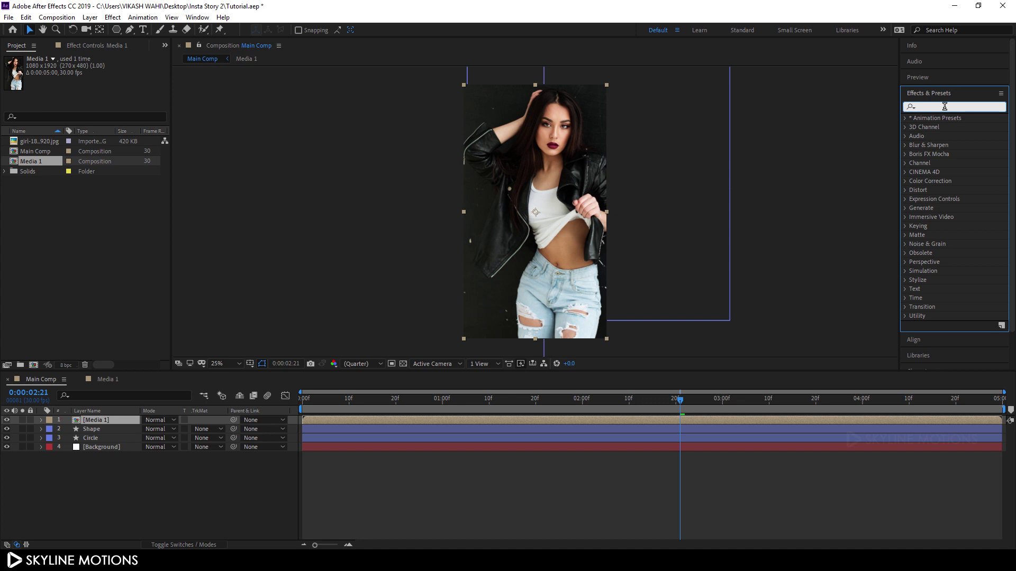
pyautogui.write('tint')
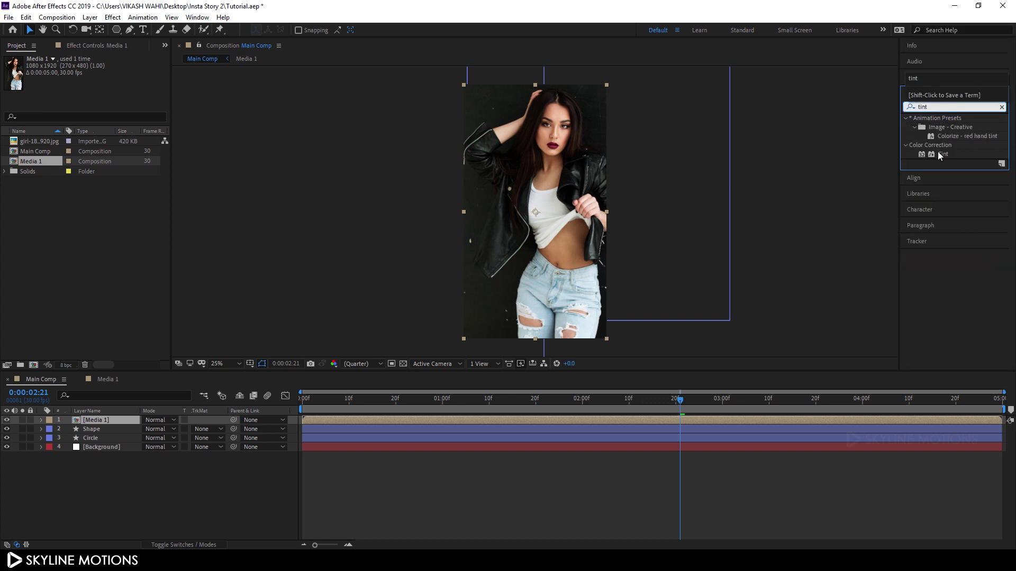
pyautogui.click(940, 154)
pyautogui.moveTo(945, 155); pyautogui.dragTo(563, 163)
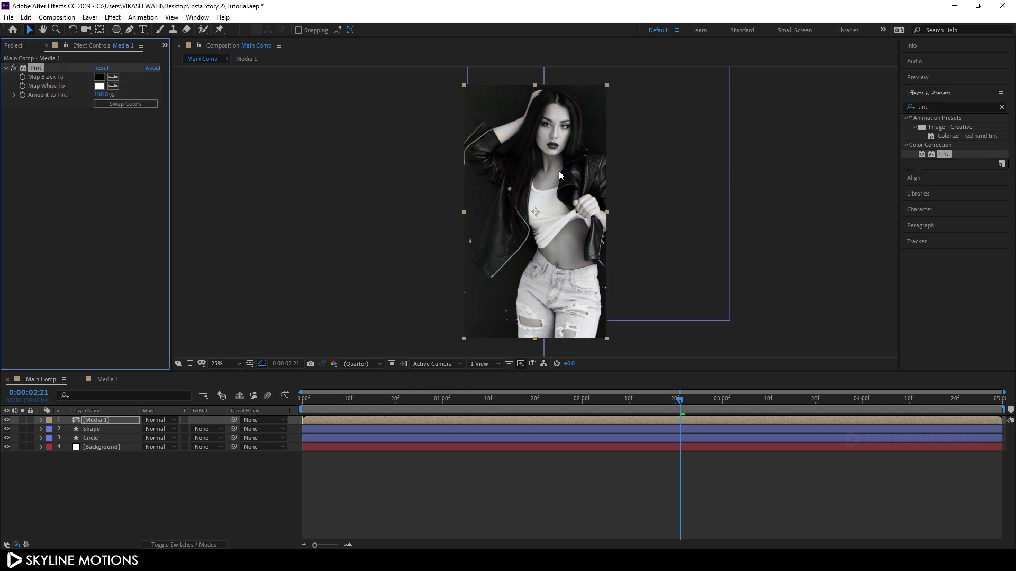
pyautogui.click(231, 366)
pyautogui.click(229, 177)
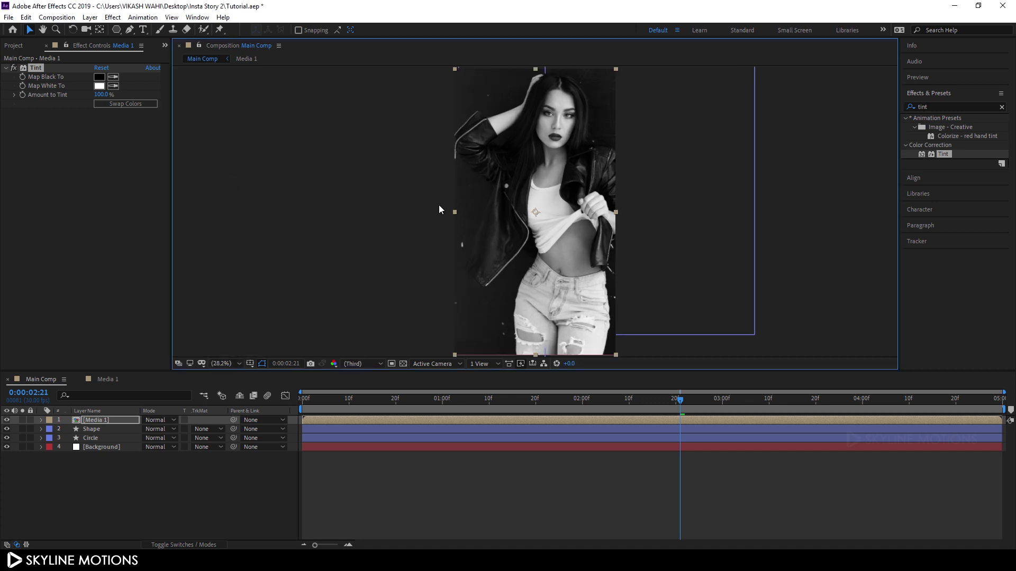
pyautogui.click(1002, 107)
pyautogui.click(972, 108)
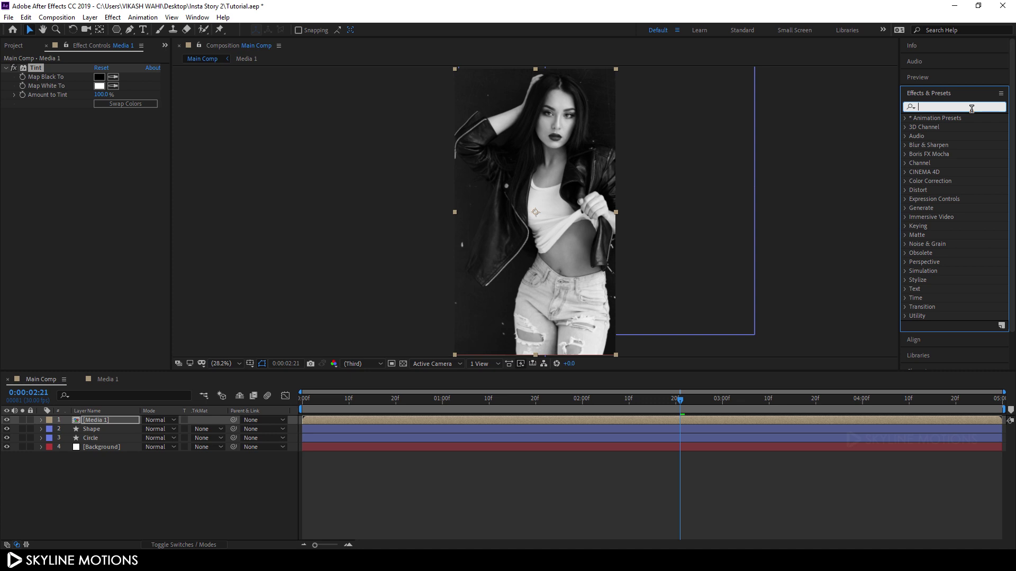
# Add a Curves effect to Media 1 and raise the Blue channel midtones.
pyautogui.write('curves')
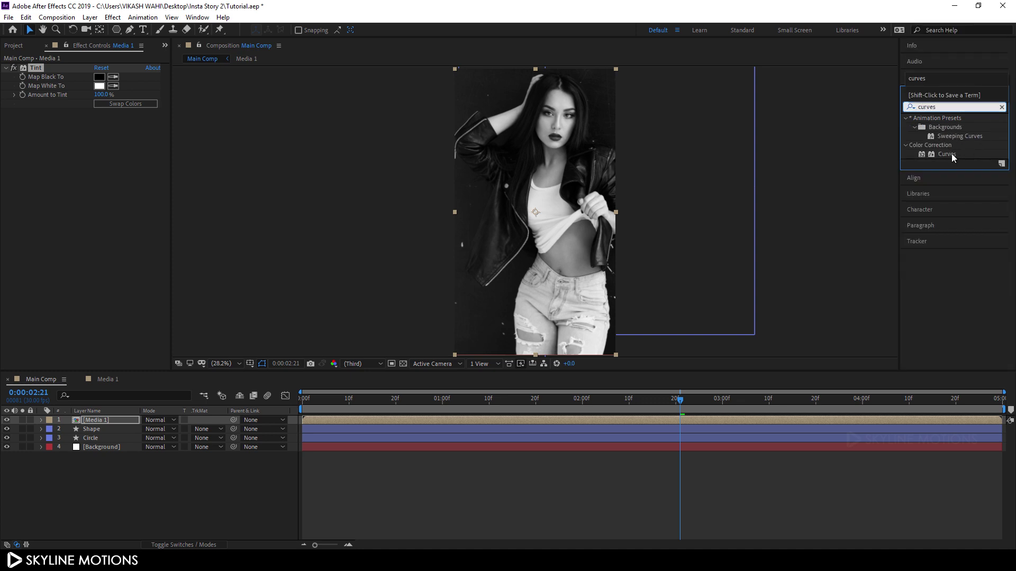
pyautogui.click(951, 153)
pyautogui.moveTo(947, 155); pyautogui.dragTo(566, 200)
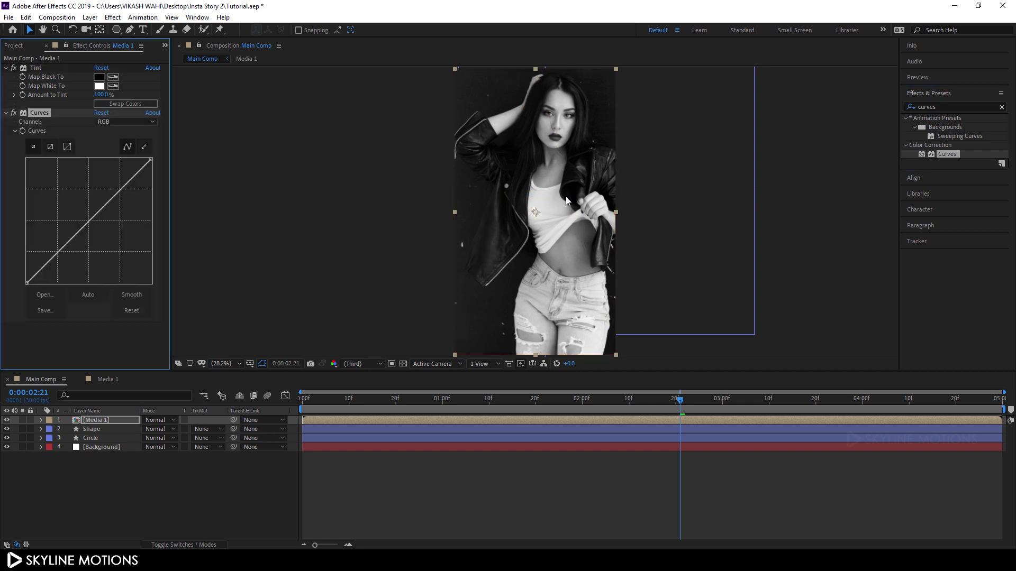
pyautogui.click(119, 123)
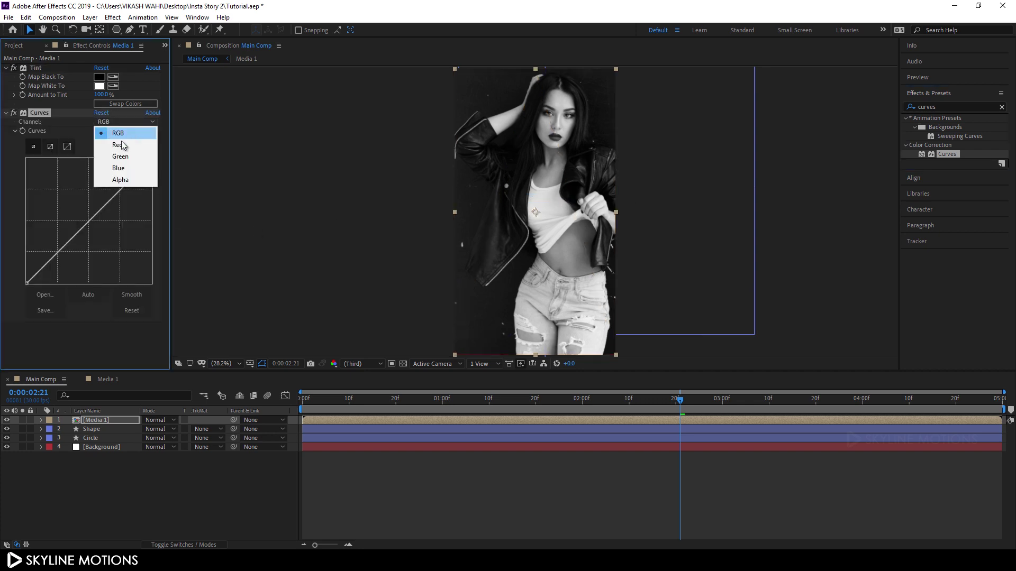
pyautogui.click(126, 170)
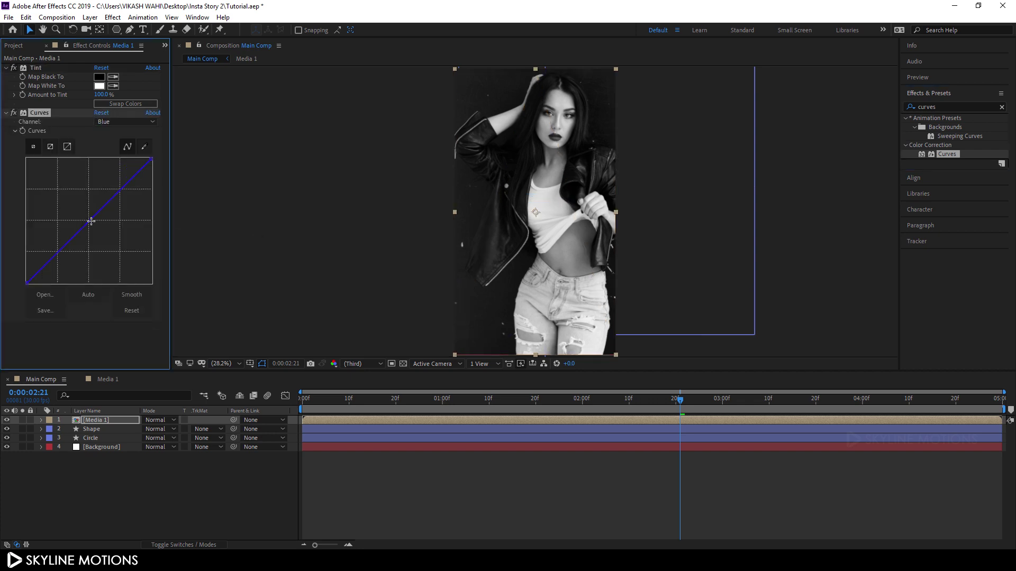
pyautogui.moveTo(89, 221); pyautogui.dragTo(83, 210)
# Preview the composition with the blue-tinted photo and reselect the Media 1 layer.
pyautogui.moveTo(401, 396); pyautogui.dragTo(320, 396)
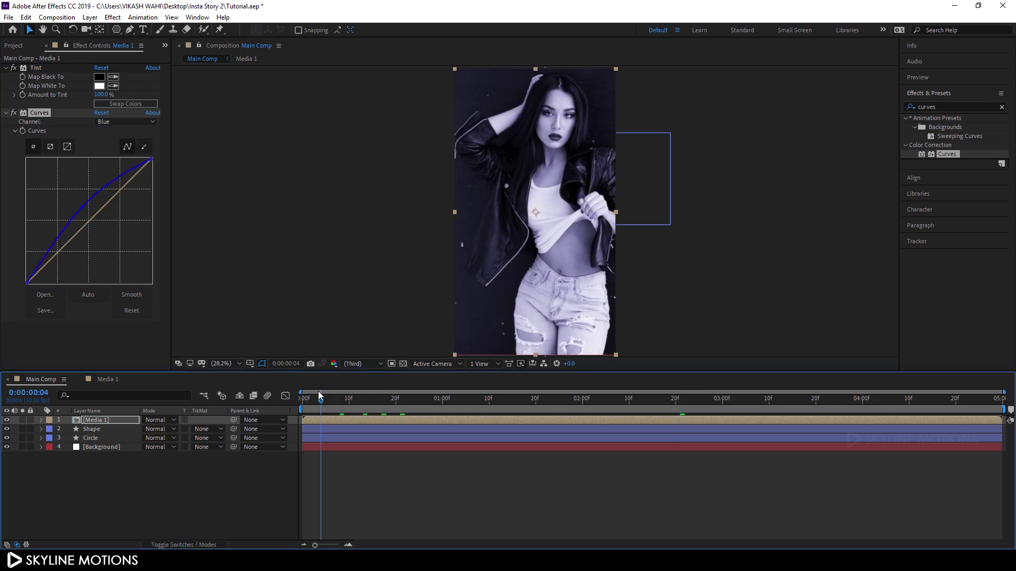
pyautogui.press('space')
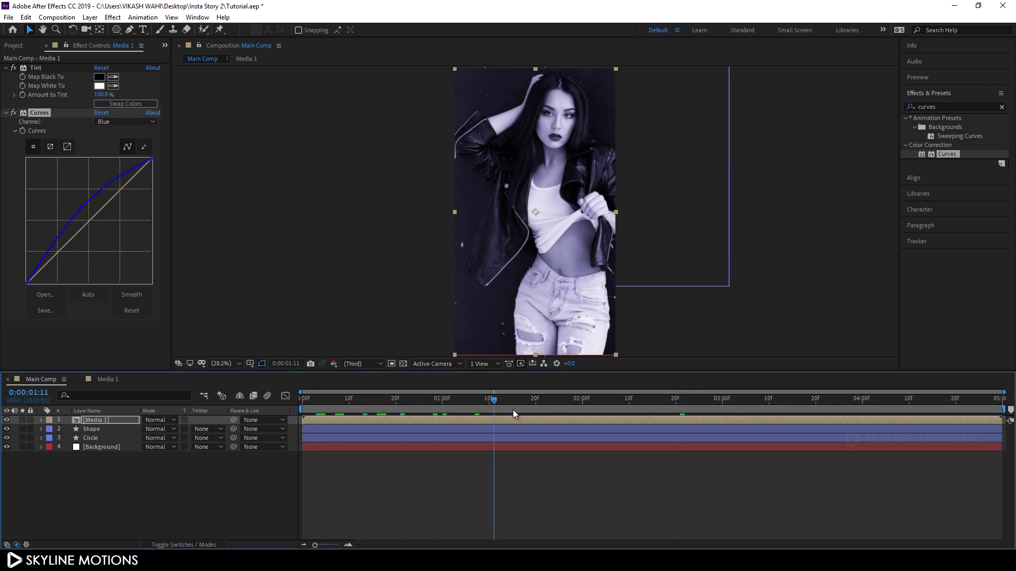
pyautogui.click(213, 498)
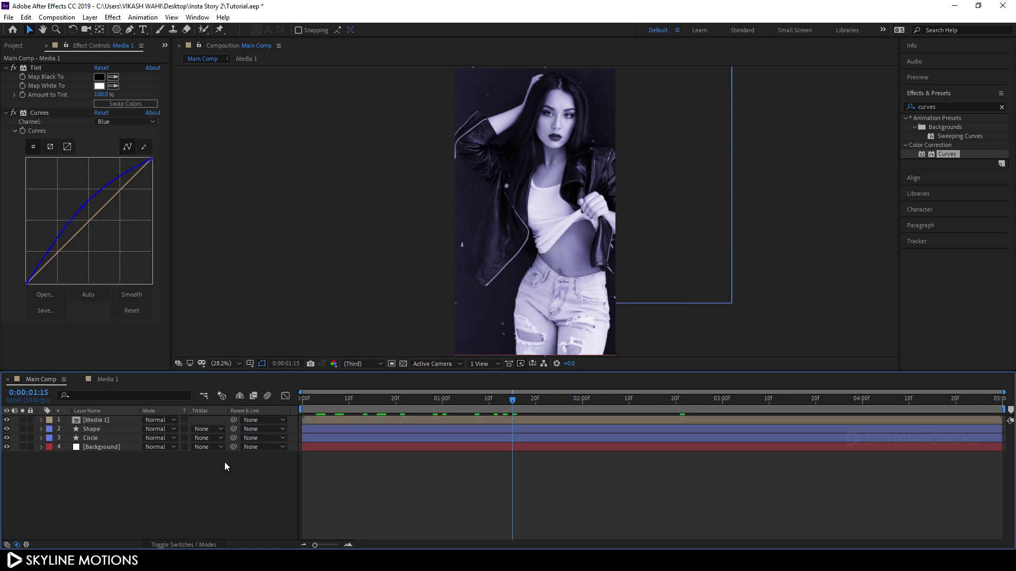
pyautogui.click(106, 419)
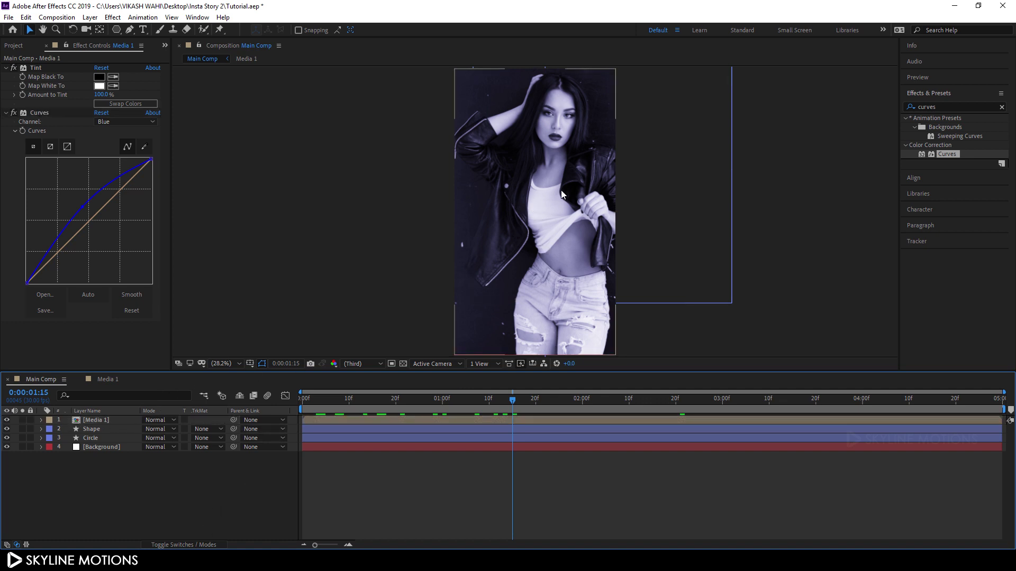
pyautogui.press('space')
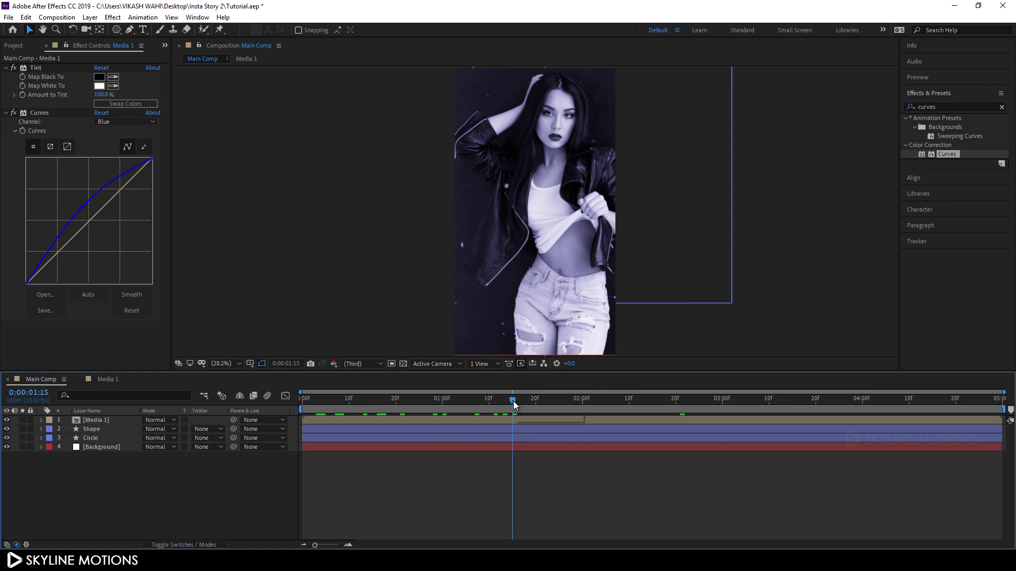
pyautogui.click(102, 421)
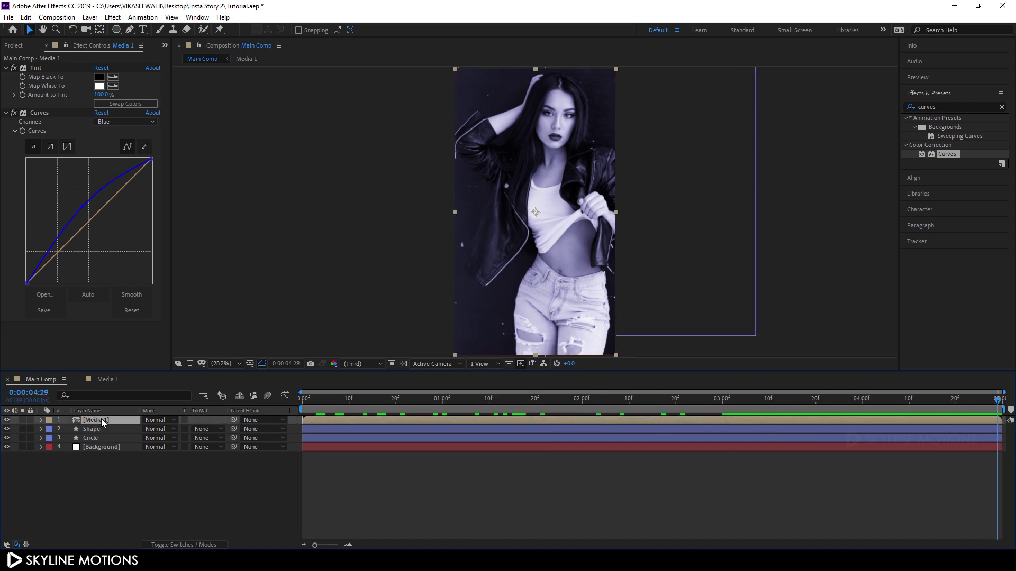
# Add Scale and Position keyframes to Media 1 at the end of its animation.
pyautogui.press('s')
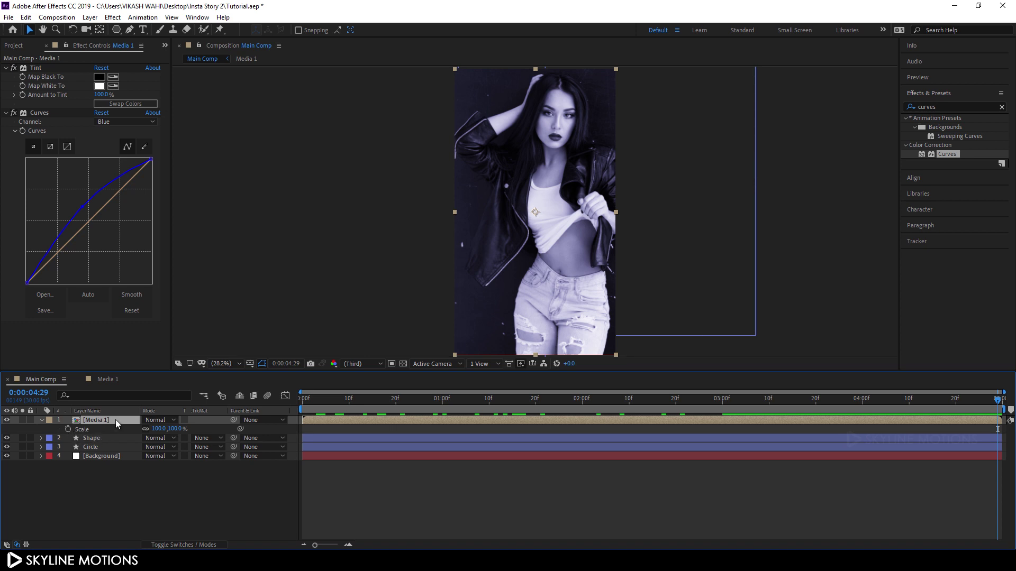
pyautogui.hotkey('shift', 'p')
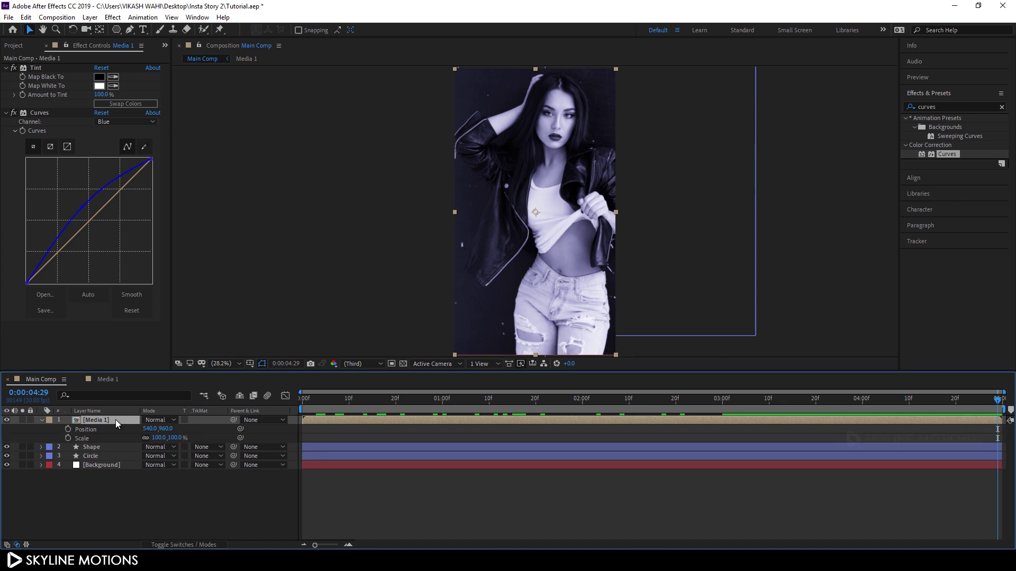
pyautogui.click(68, 439)
pyautogui.click(69, 429)
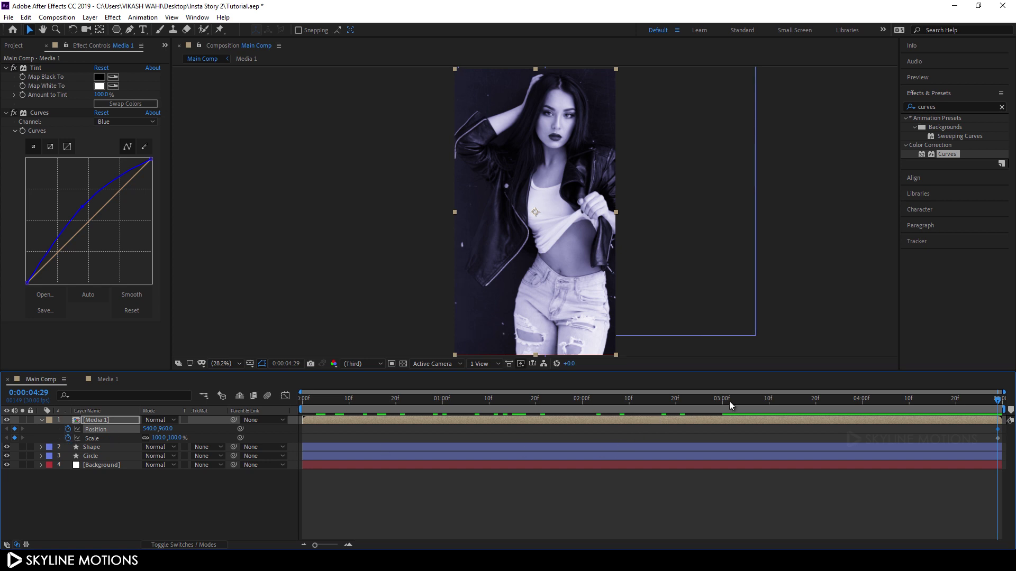
pyautogui.moveTo(729, 401); pyautogui.dragTo(249, 370)
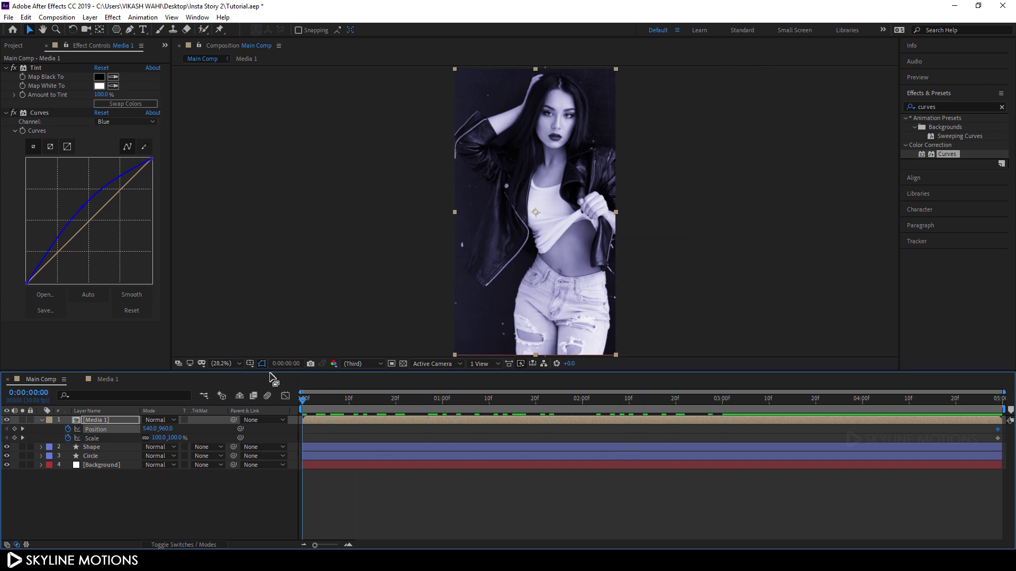
# At the first frame set Scale to 125% and lower the photo's Position, then preview.
pyautogui.click(176, 438)
pyautogui.write('125')
pyautogui.press('Return')
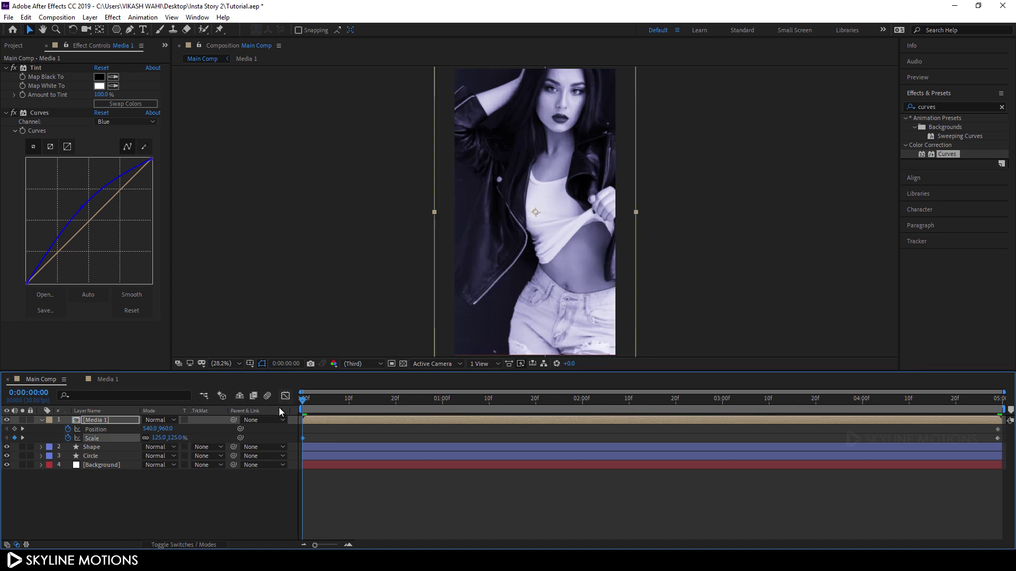
pyautogui.moveTo(707, 171); pyautogui.dragTo(696, 251)
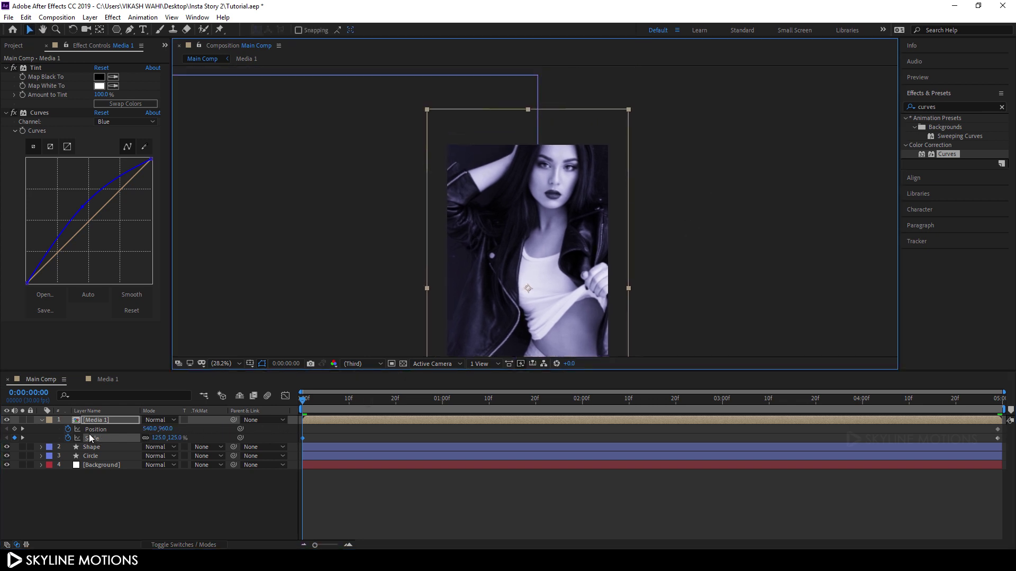
pyautogui.moveTo(166, 429); pyautogui.dragTo(282, 411)
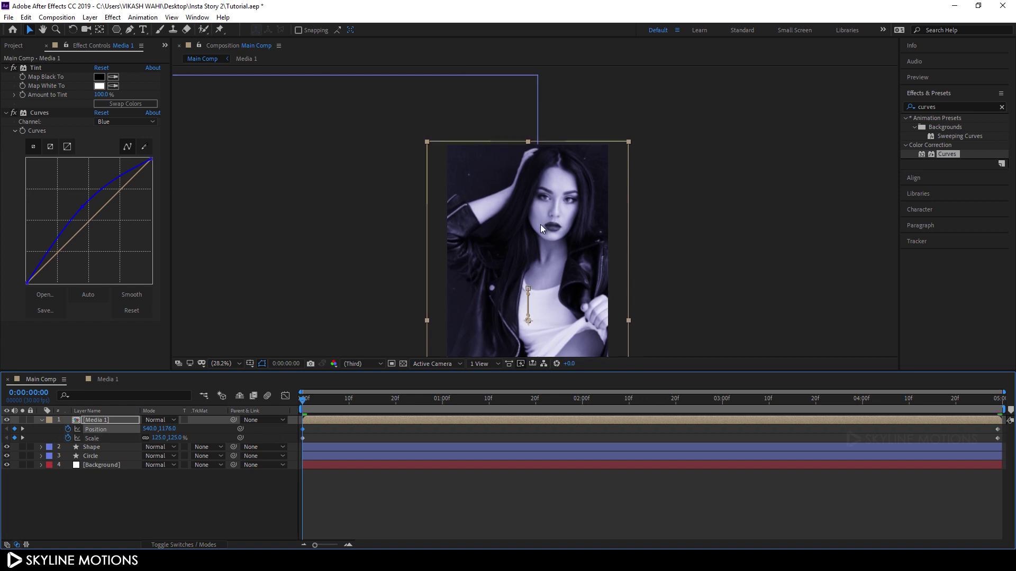
pyautogui.press('space')
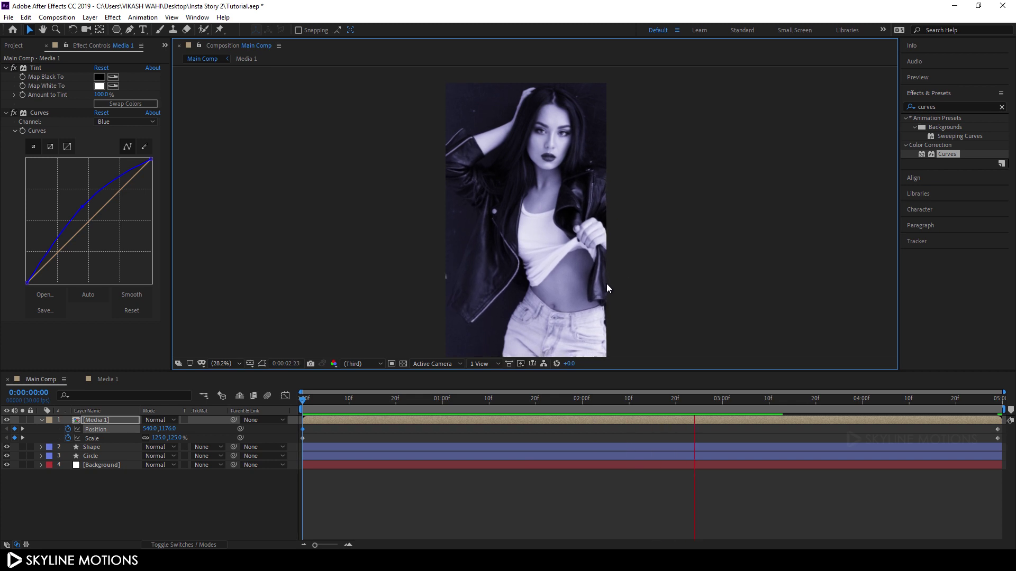
pyautogui.press('space')
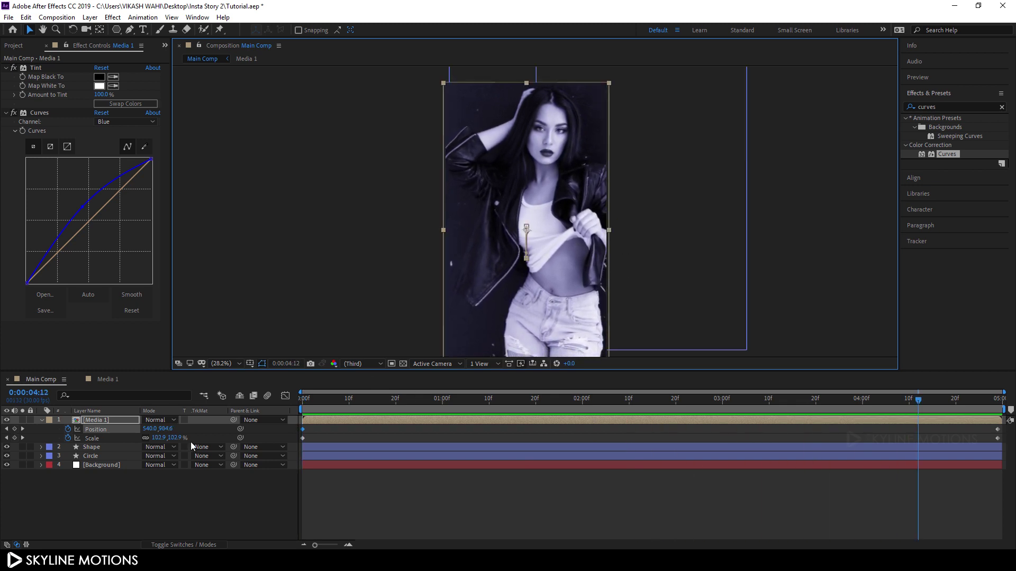
pyautogui.click(97, 475)
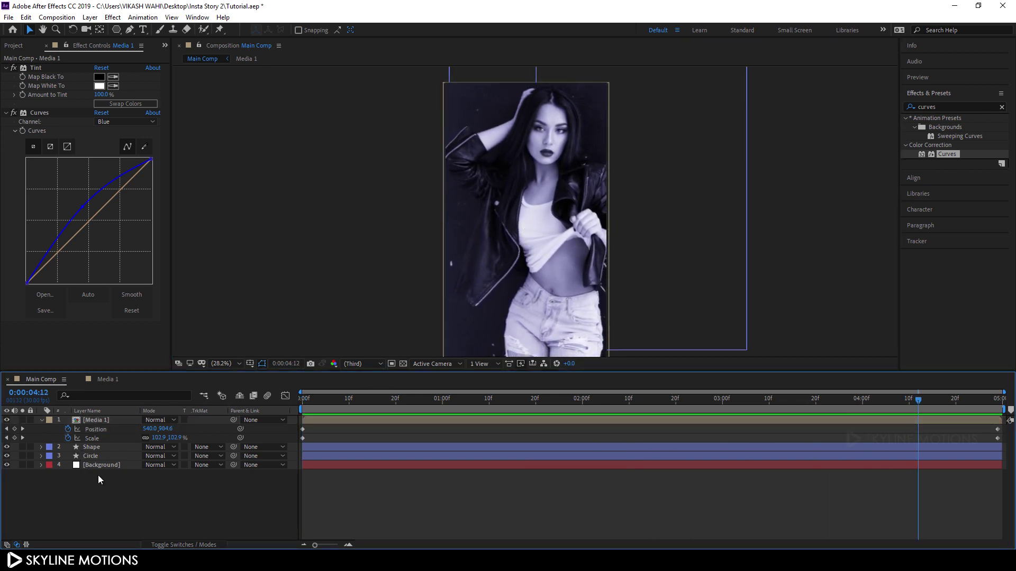
pyautogui.click(41, 420)
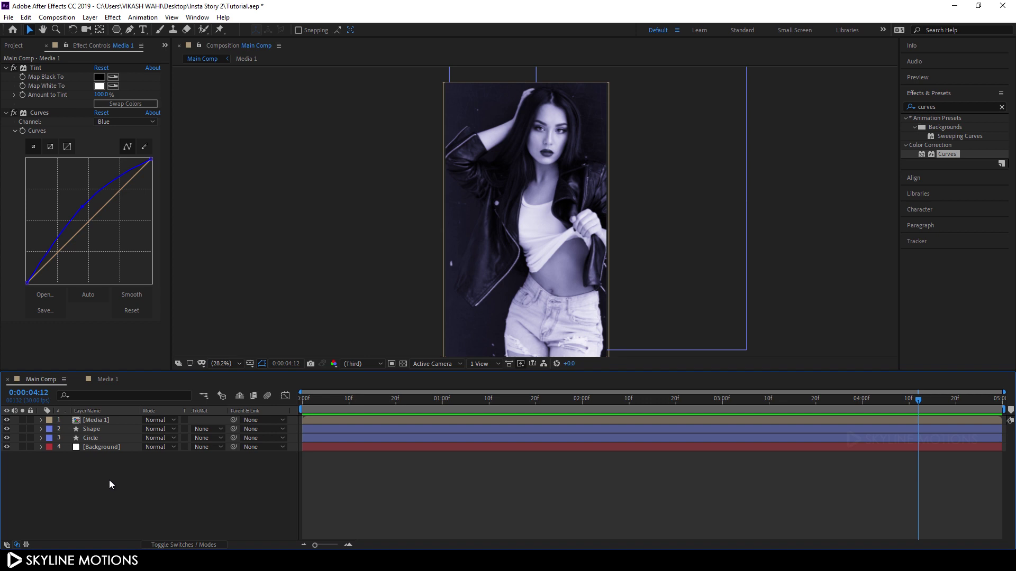
# Duplicate the Shape layer, rename the copy 'Matte', and move it to the top.
pyautogui.click(107, 430)
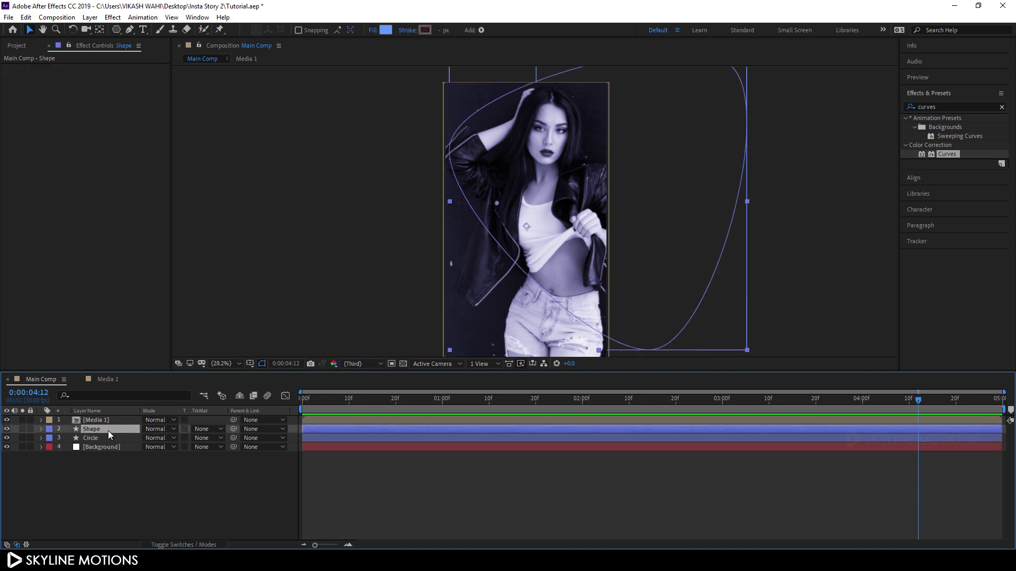
pyautogui.hotkey('ctrl', 'd')
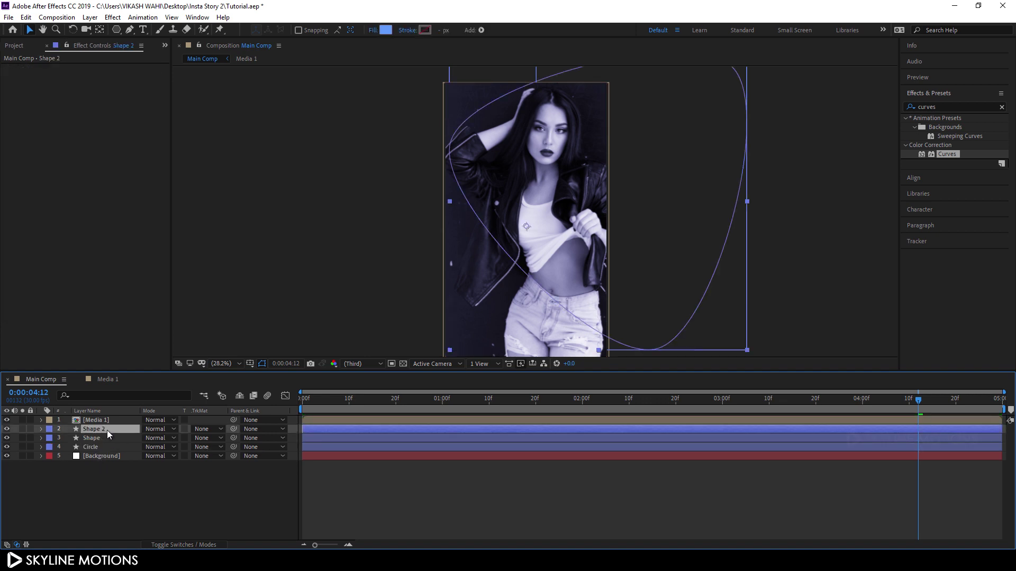
pyautogui.rightClick(104, 428)
pyautogui.click(142, 422)
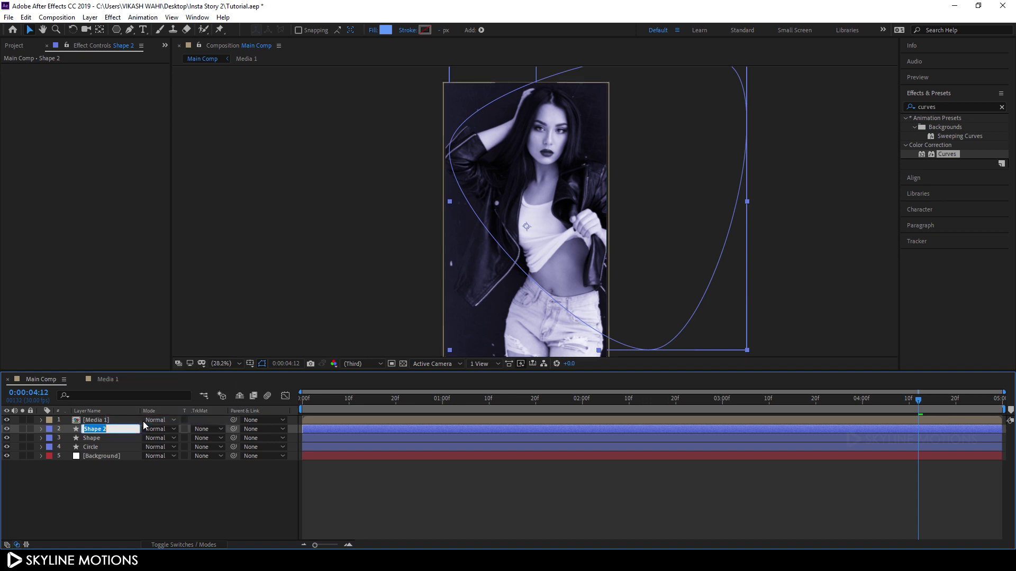
pyautogui.press('BackSpace')
pyautogui.write('Matte')
pyautogui.press('Return')
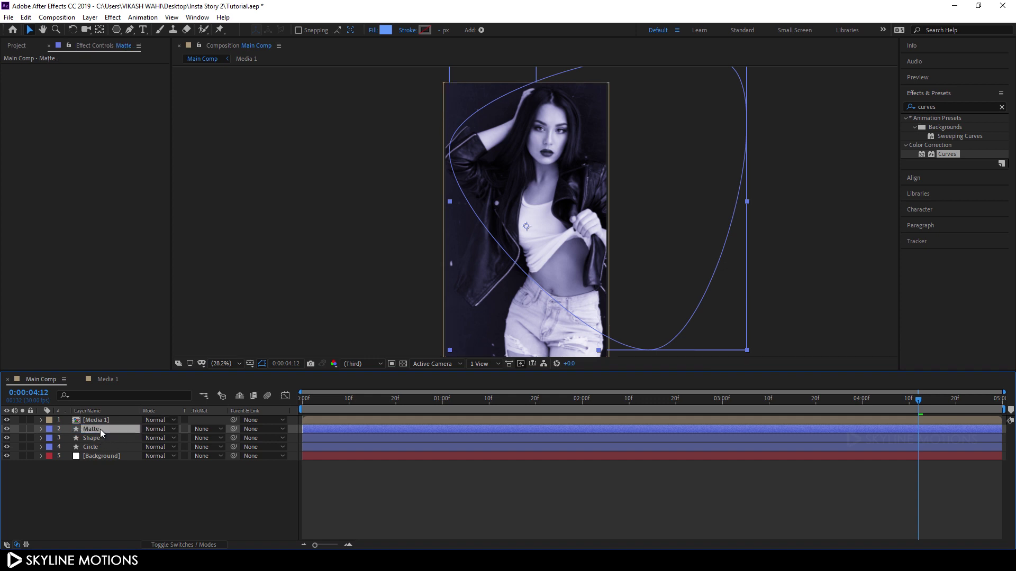
pyautogui.moveTo(95, 429); pyautogui.dragTo(105, 419)
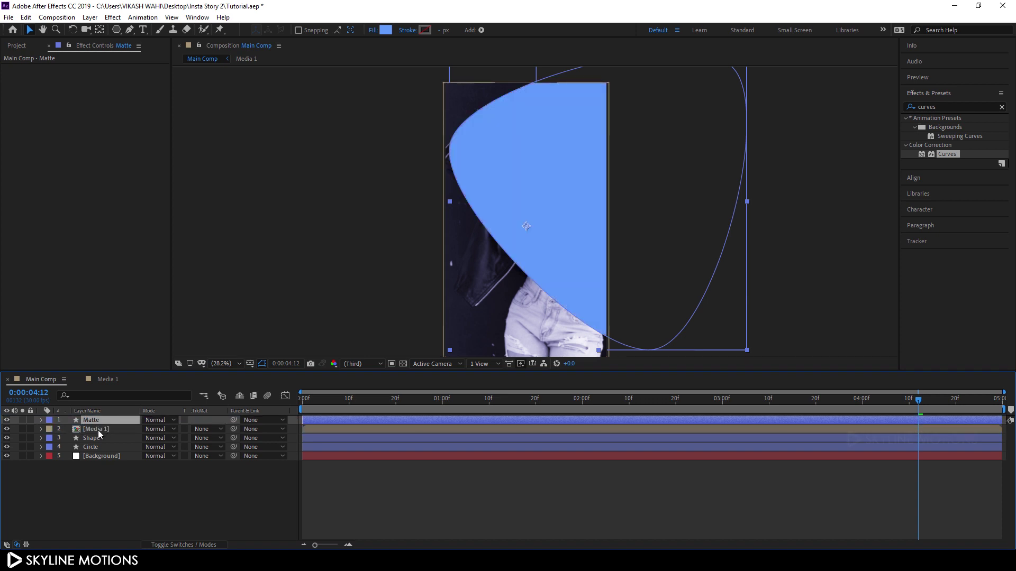
# Set Media 1's track matte to Alpha Matte 'Matte' and preview from the start.
pyautogui.click(101, 430)
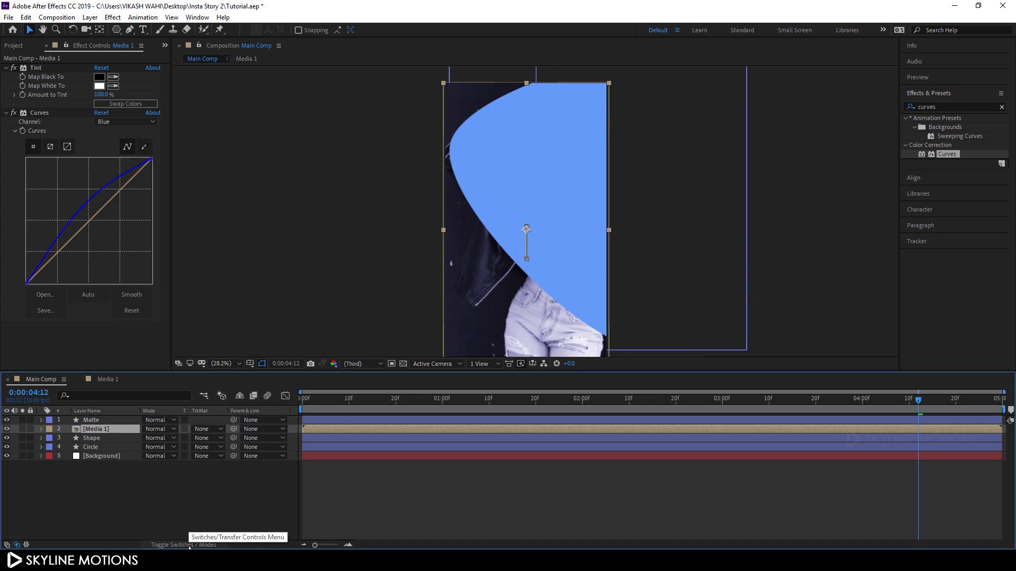
pyautogui.click(212, 429)
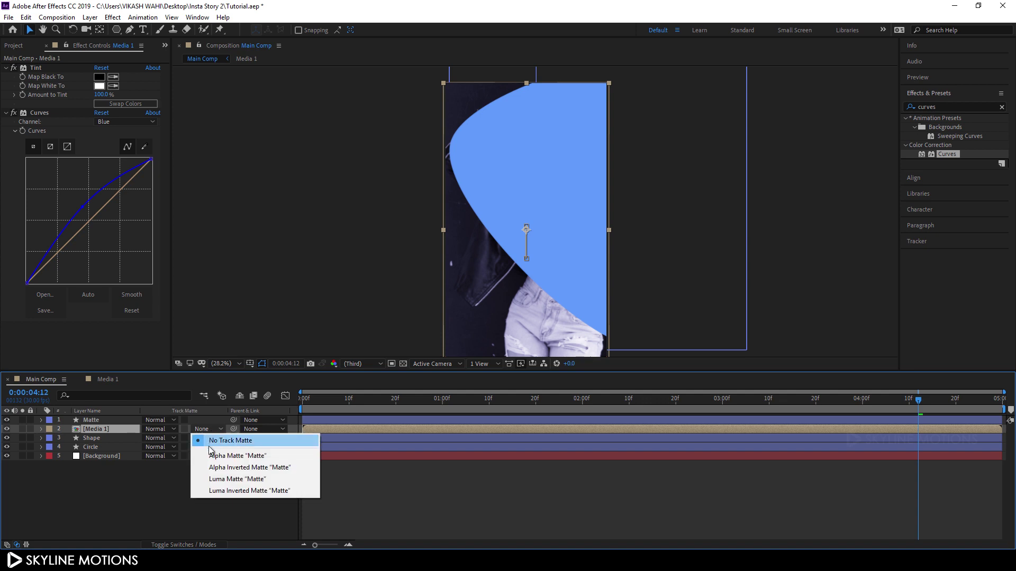
pyautogui.click(220, 456)
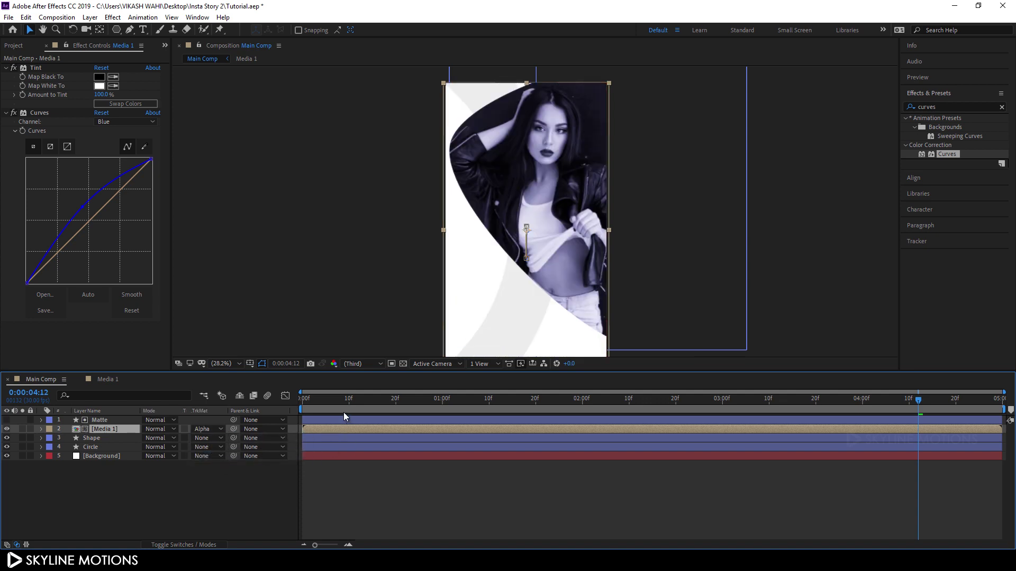
pyautogui.moveTo(347, 403); pyautogui.dragTo(279, 408)
pyautogui.press('space')
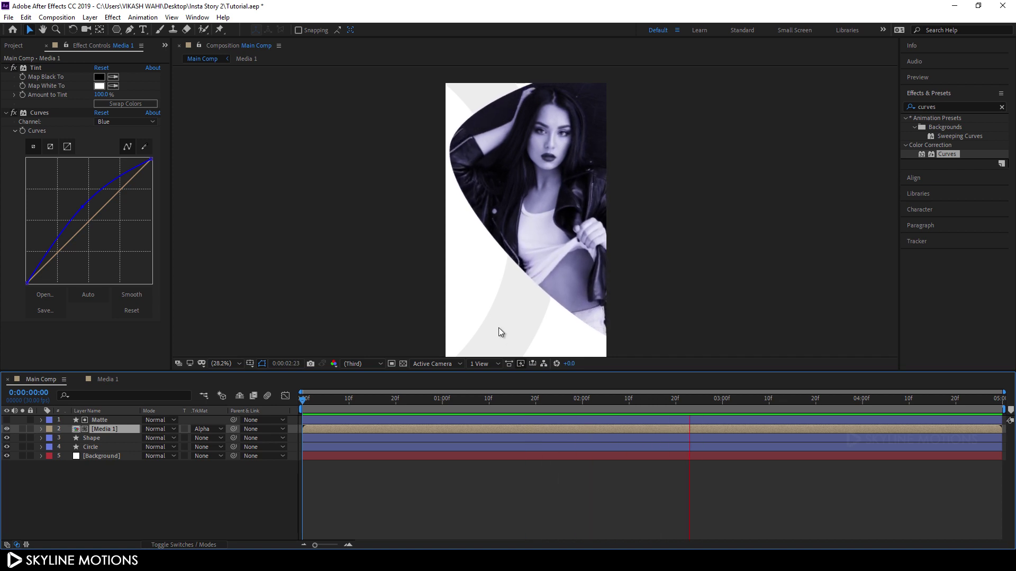
# Set the Matte's 3-second rotation keyframe to 35° and shift the shape up-right.
pyautogui.press('space')
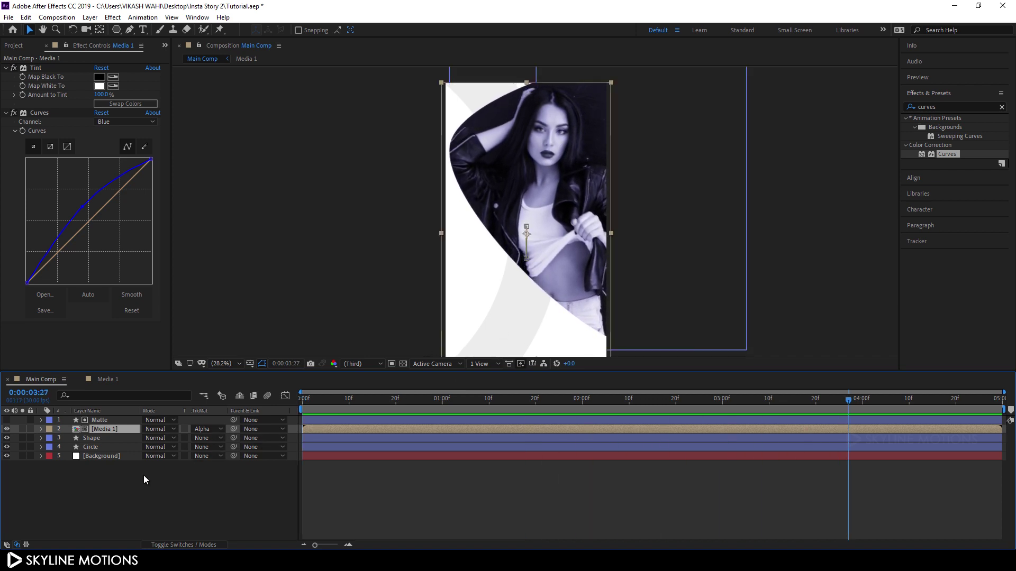
pyautogui.click(108, 420)
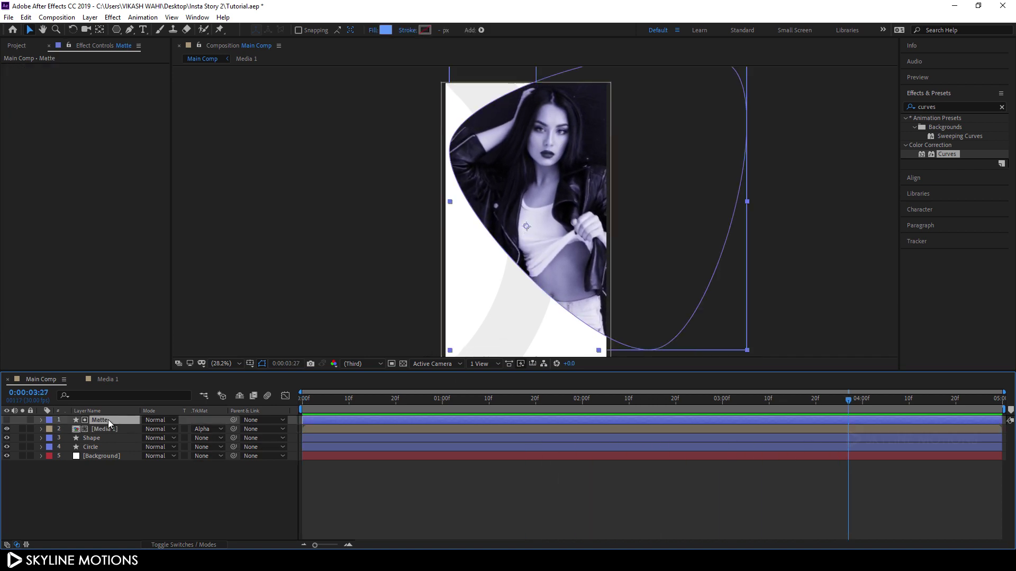
pyautogui.press('u')
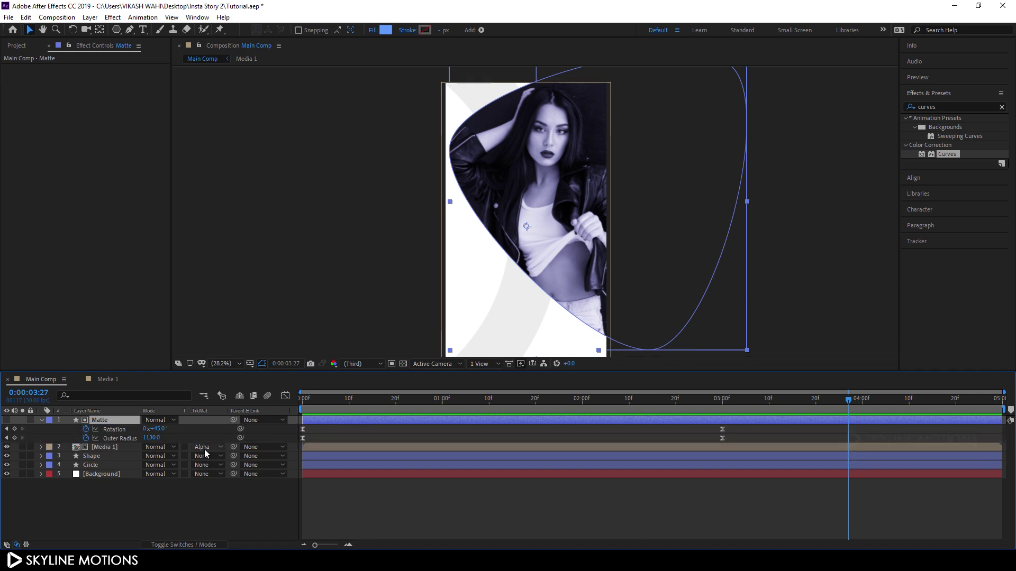
pyautogui.press('j')
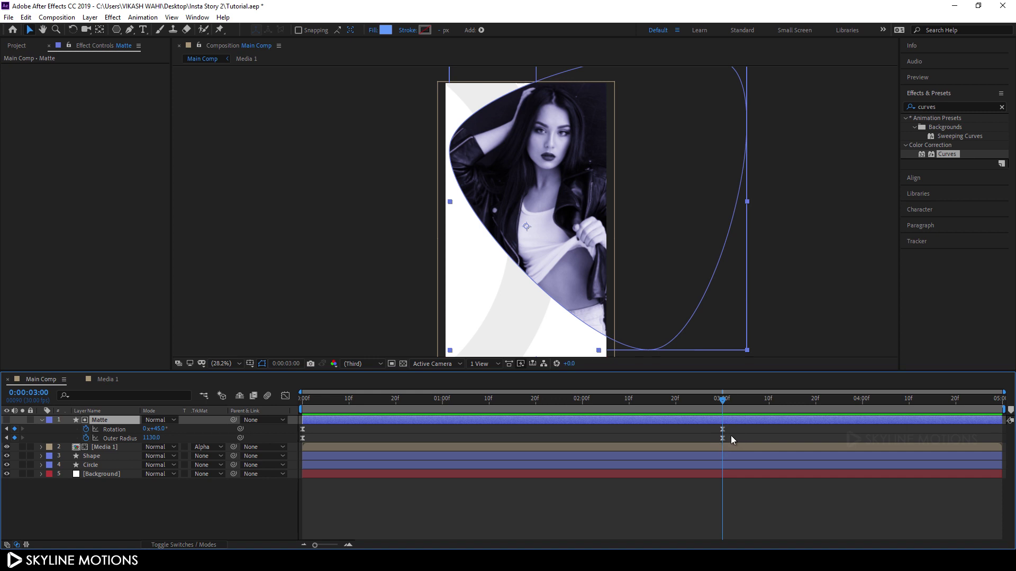
pyautogui.moveTo(166, 430); pyautogui.dragTo(158, 429)
pyautogui.click(158, 430)
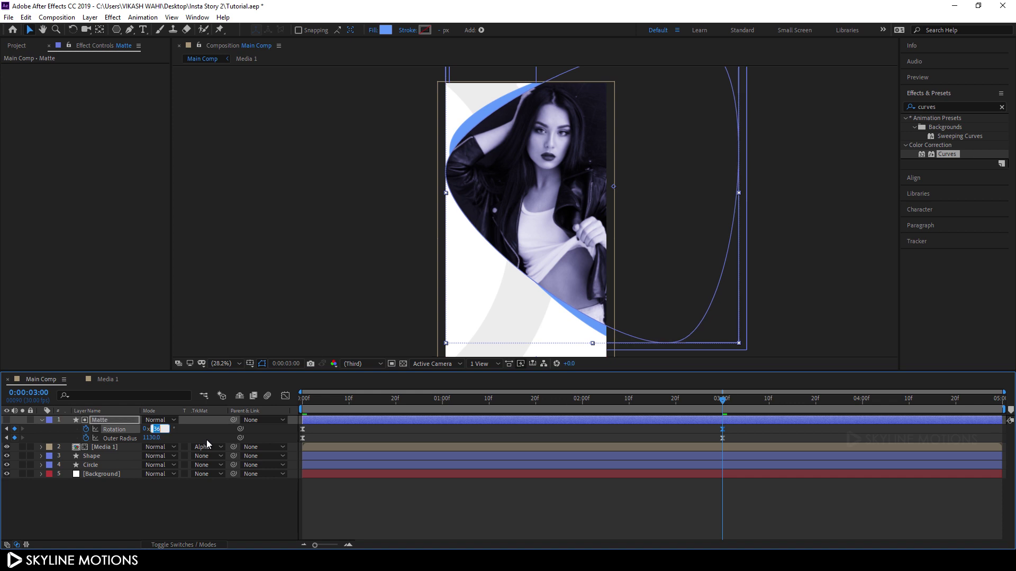
pyautogui.write('35')
pyautogui.press('Return')
pyautogui.moveTo(549, 220)
pyautogui.mouseDown()
pyautogui.moveTo(556, 210)
pyautogui.moveTo(562, 218)
pyautogui.mouseUp()
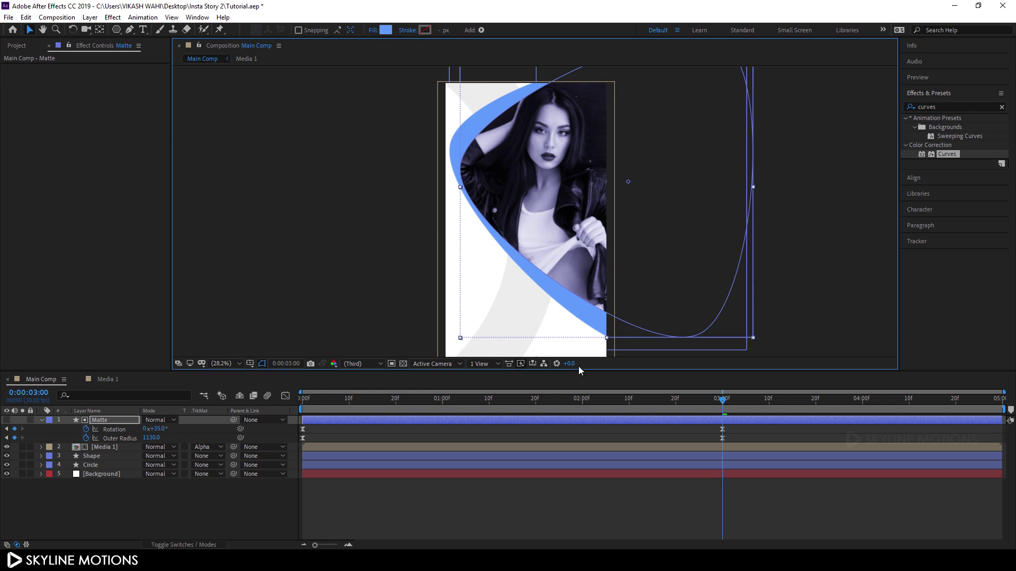
# Preview the matte animation from the start, then collapse Matte and select the Shape layer.
pyautogui.click(341, 388)
pyautogui.press('Home')
pyautogui.press('space')
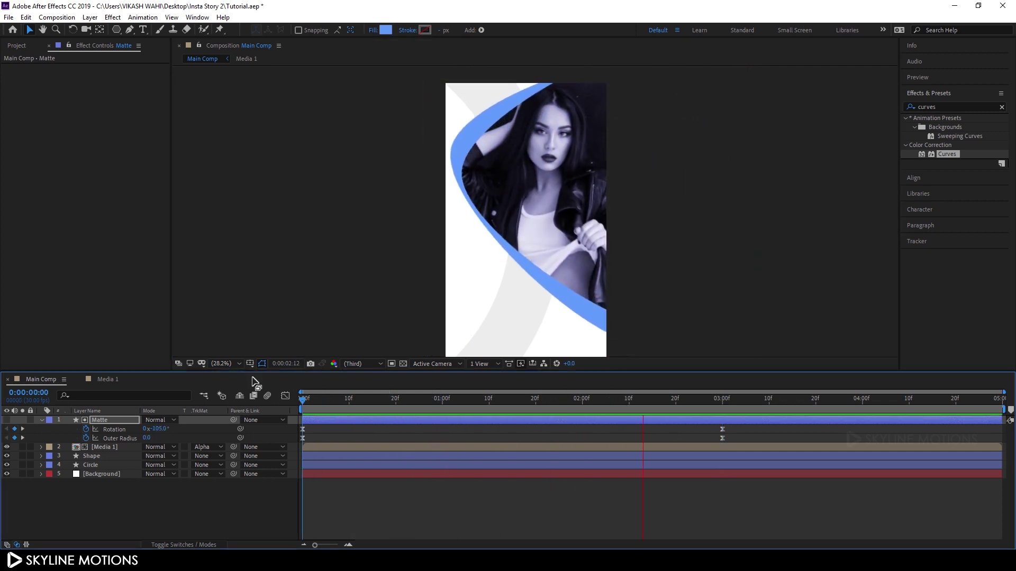
pyautogui.press('space')
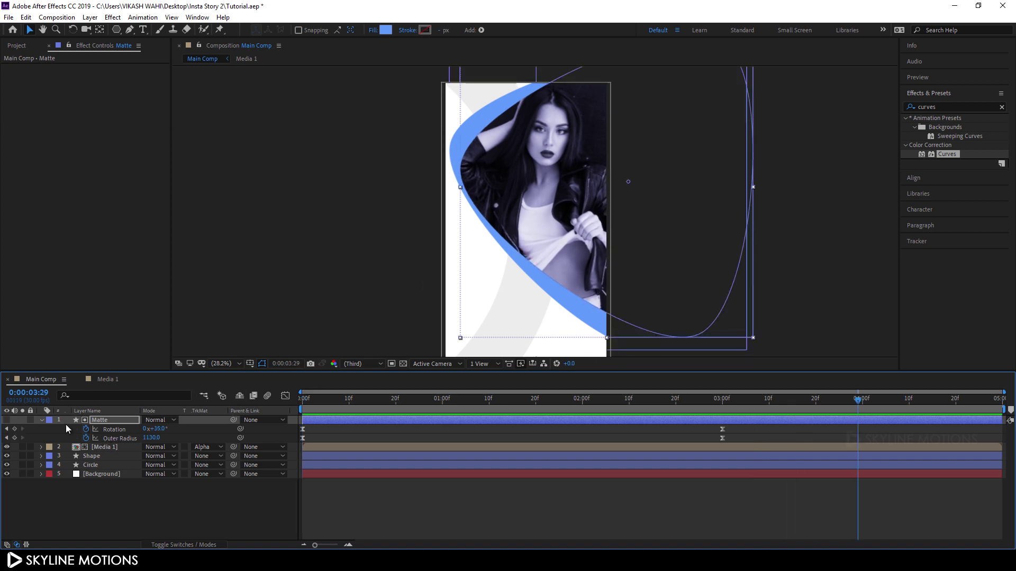
pyautogui.click(42, 420)
pyautogui.click(110, 468)
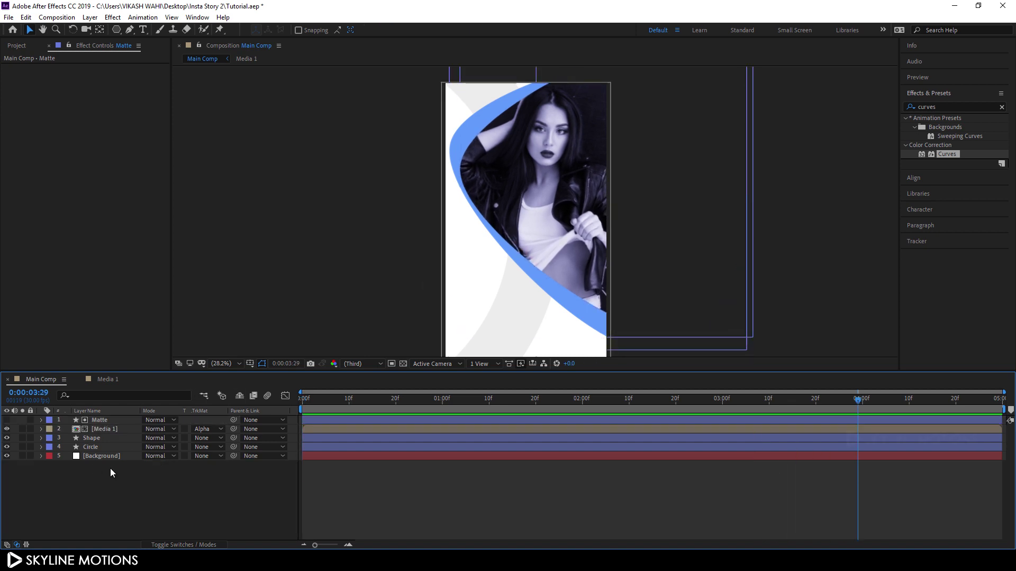
pyautogui.click(92, 438)
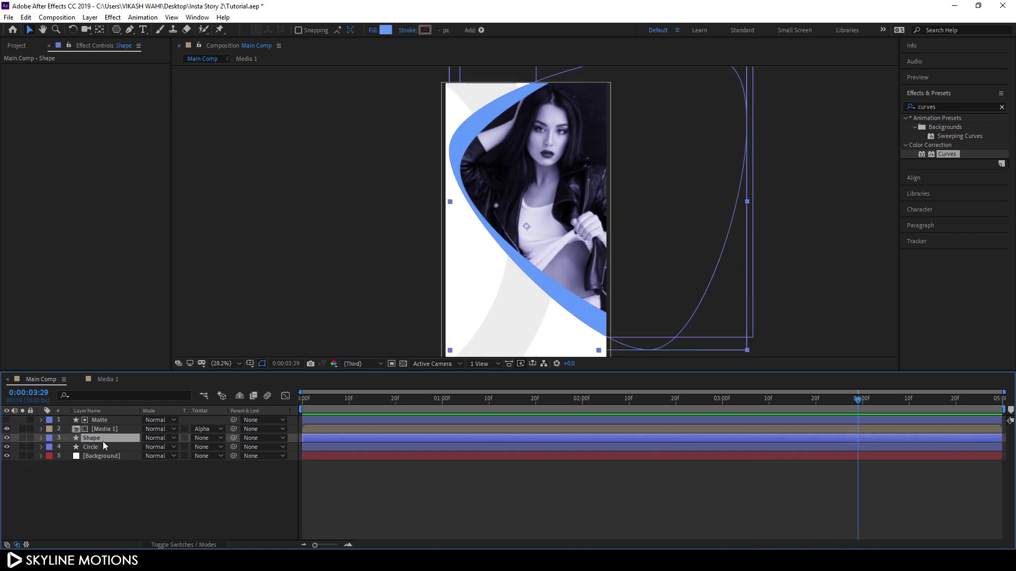
# Solo the Shape layer and add a Gradient Ramp effect from Generate.
pyautogui.click(23, 439)
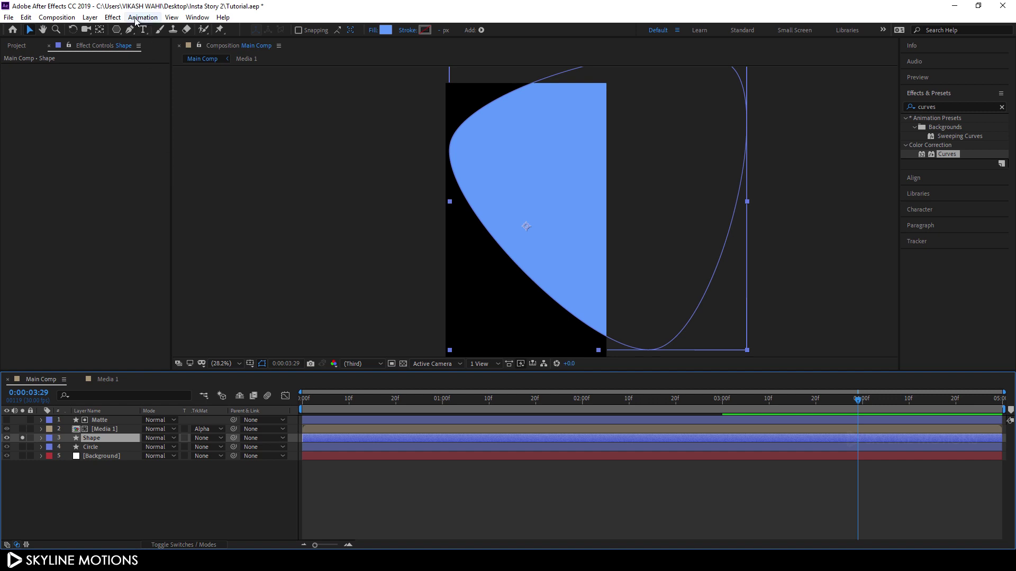
pyautogui.click(112, 17)
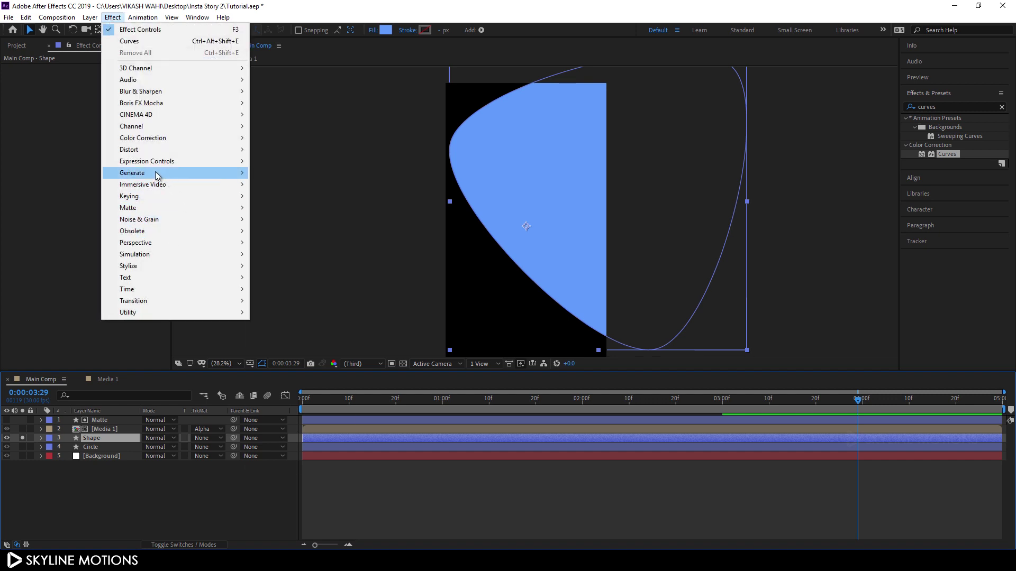
pyautogui.moveTo(169, 174)
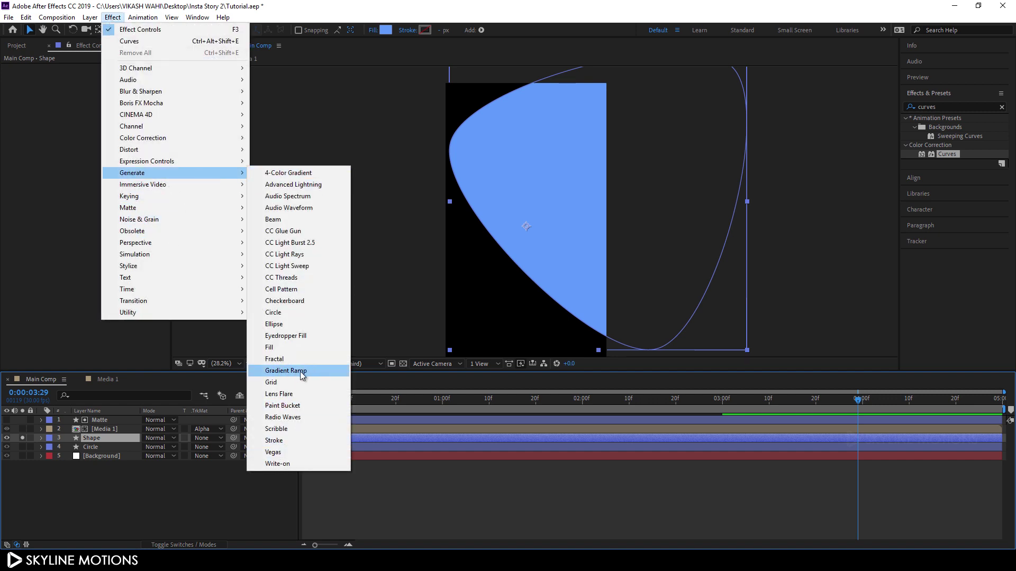
pyautogui.click(290, 369)
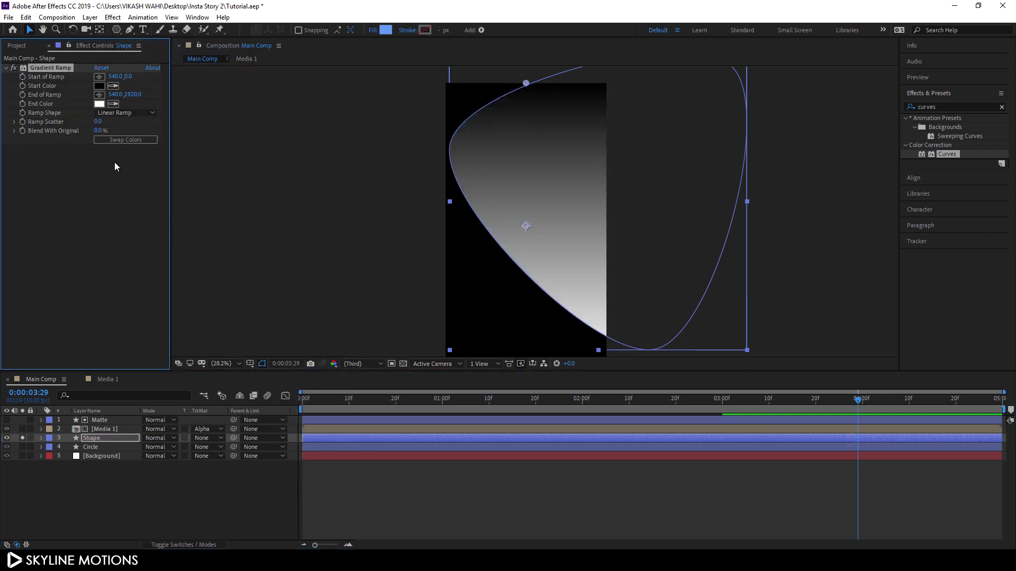
# Set the ramp's start colour to vivid magenta and end colour to deep blue #0500C5.
pyautogui.click(99, 86)
pyautogui.click(228, 272)
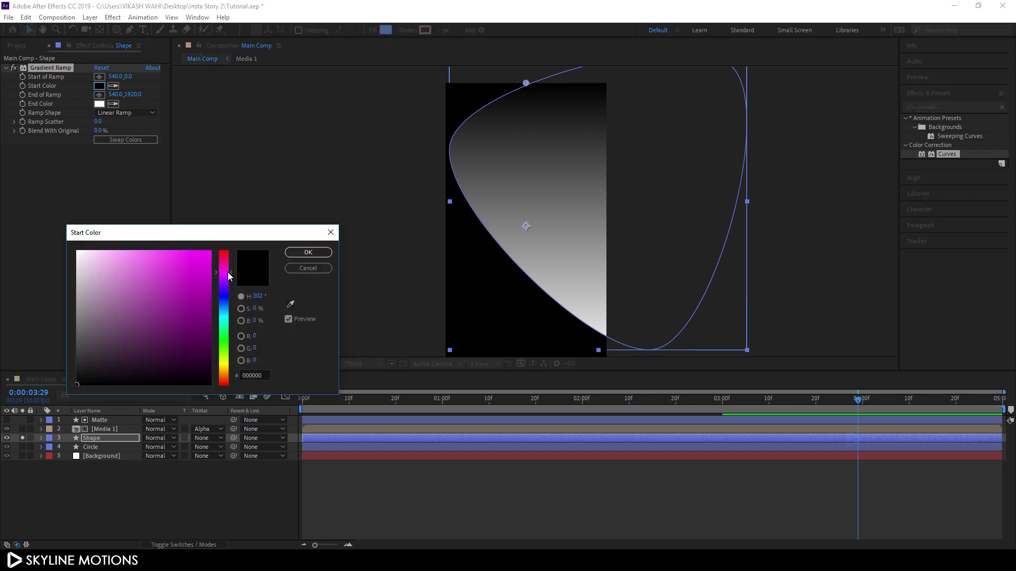
pyautogui.click(210, 261)
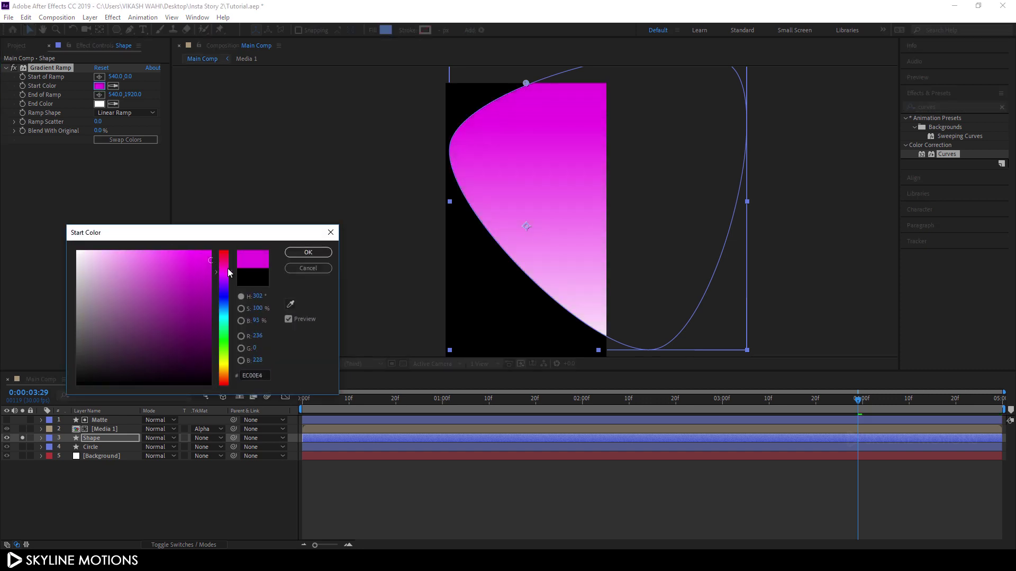
pyautogui.moveTo(228, 271); pyautogui.dragTo(230, 269)
pyautogui.click(308, 252)
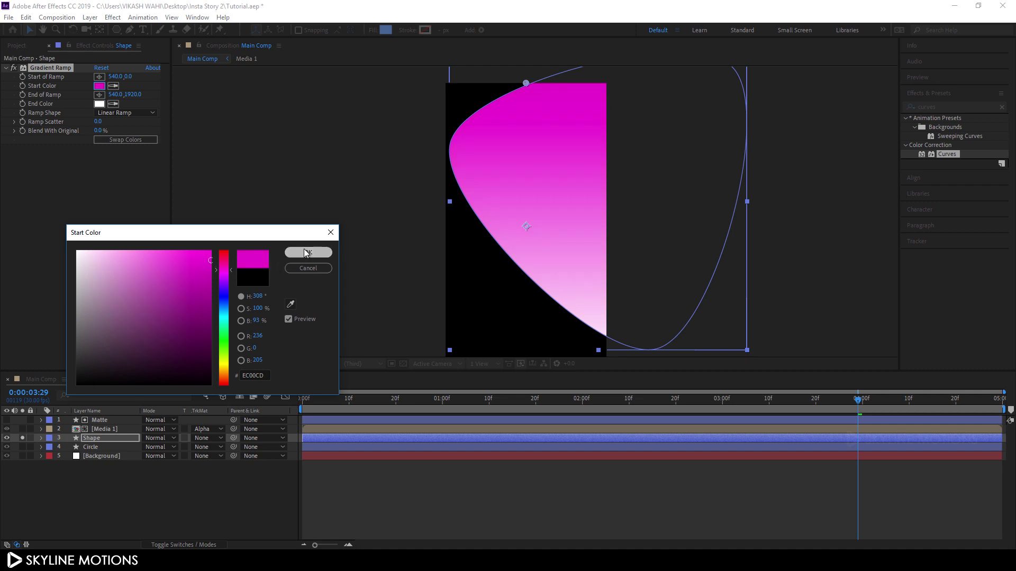
pyautogui.click(99, 103)
pyautogui.click(224, 298)
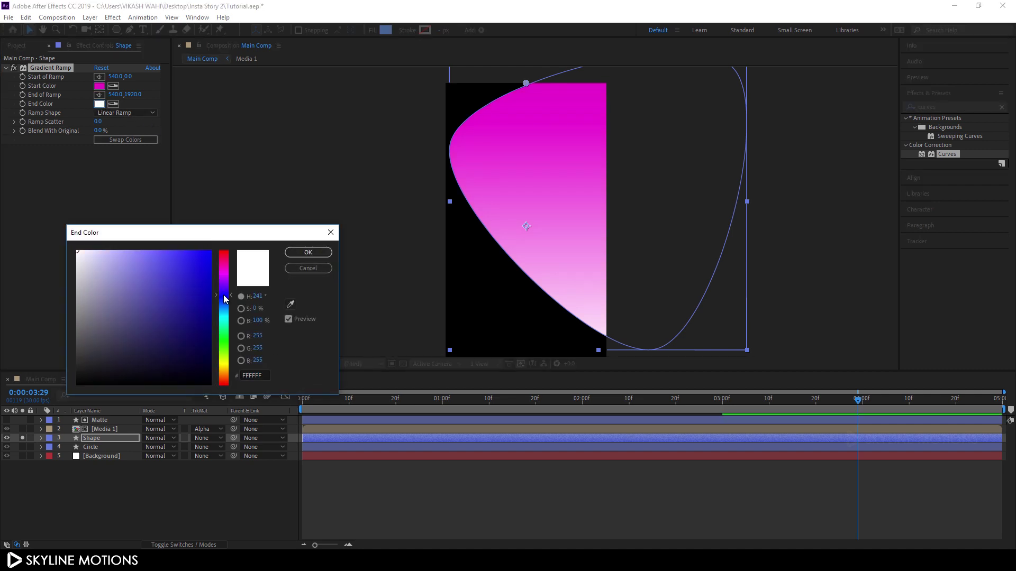
pyautogui.moveTo(195, 280); pyautogui.dragTo(233, 281)
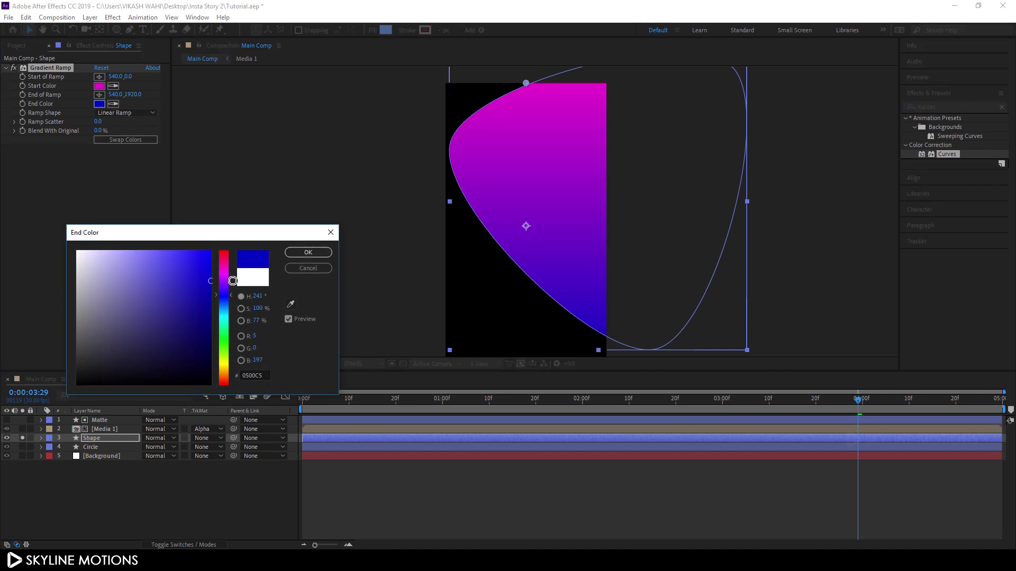
pyautogui.click(309, 252)
# Place the ramp start beyond the top-left corner and the end past the bottom-right.
pyautogui.moveTo(527, 82); pyautogui.dragTo(405, 81)
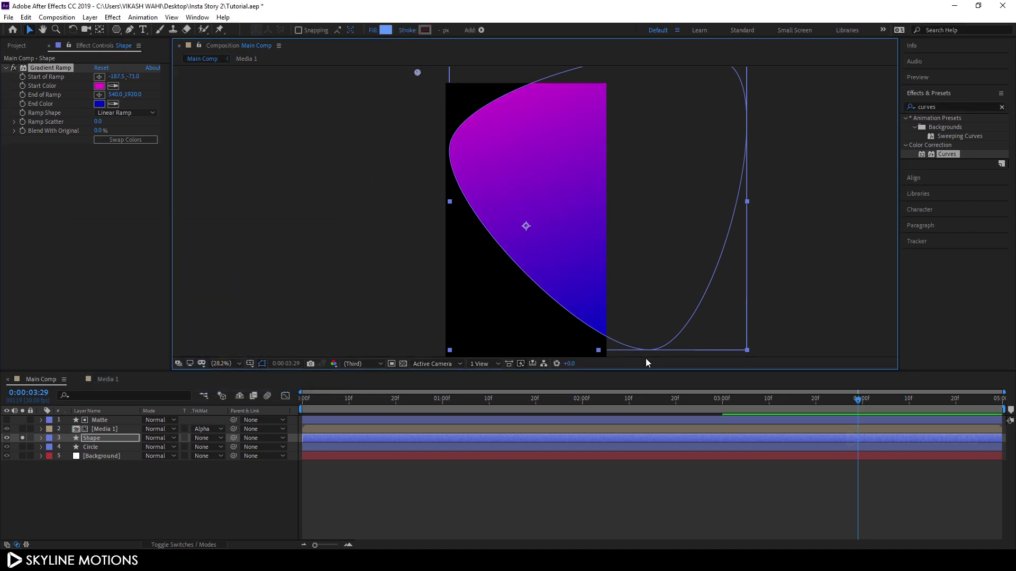
pyautogui.scroll(-2, 680, 240)
pyautogui.moveTo(525, 319); pyautogui.dragTo(644, 334)
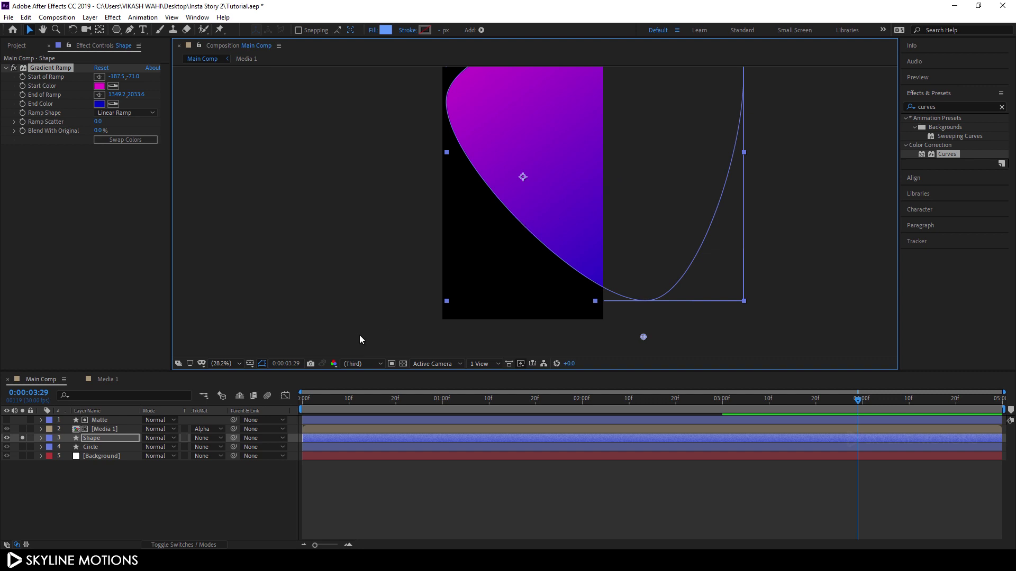
# Unsolo the layers, duplicate the Shape layer, and place Shape 2 on top at lower left.
pyautogui.click(23, 437)
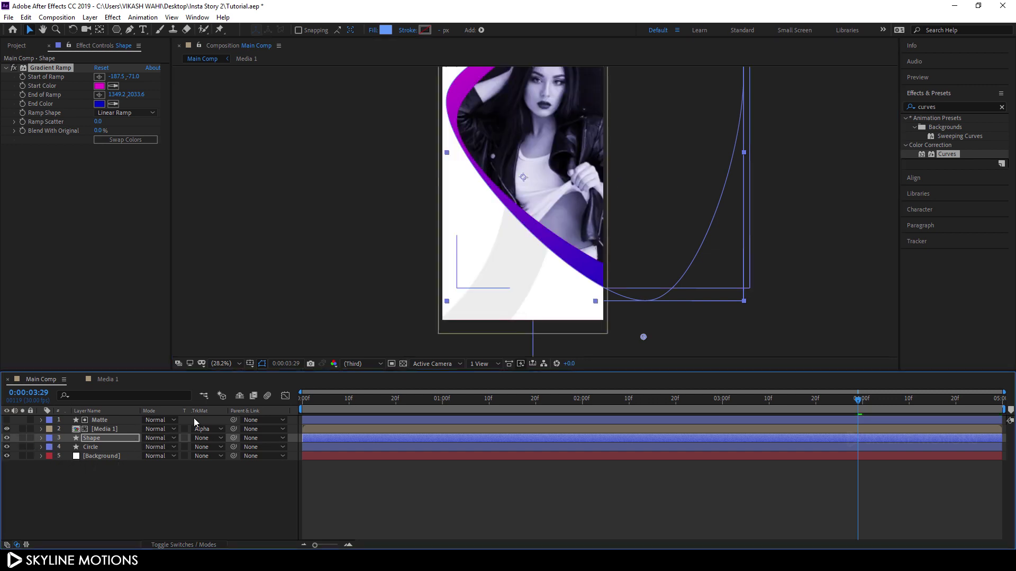
pyautogui.moveTo(431, 402); pyautogui.dragTo(684, 418)
pyautogui.moveTo(647, 195); pyautogui.dragTo(655, 224)
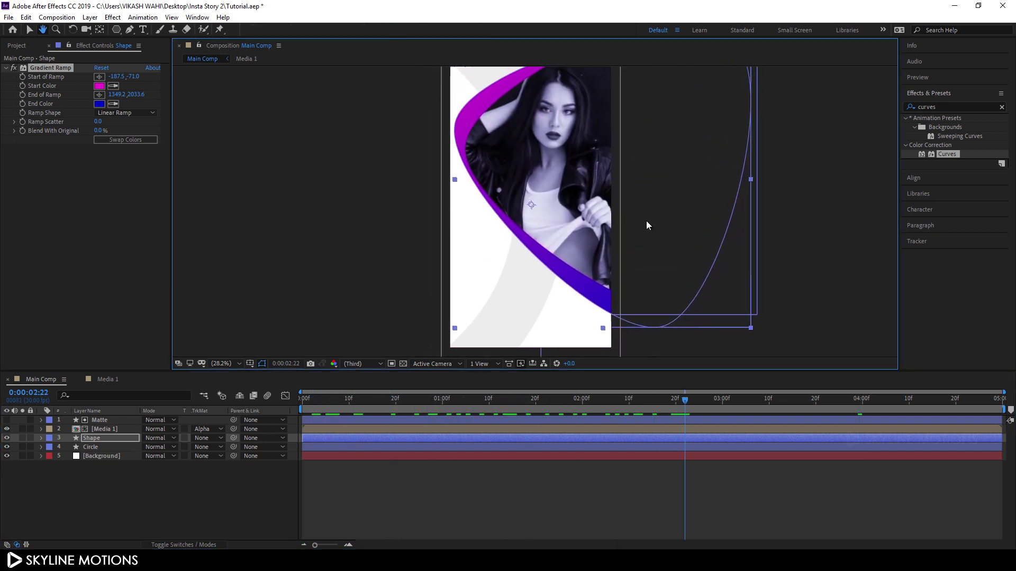
pyautogui.click(223, 471)
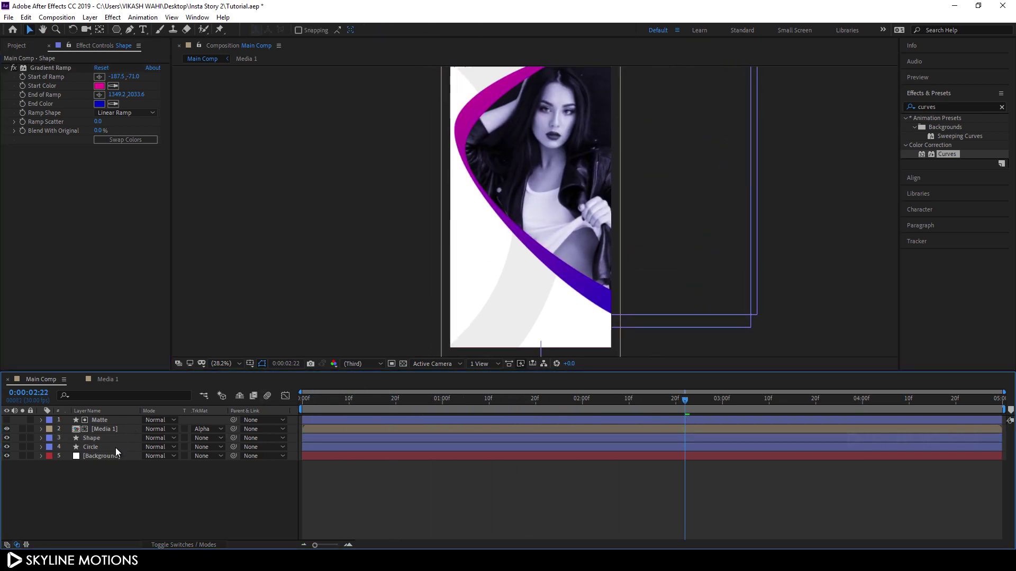
pyautogui.click(101, 439)
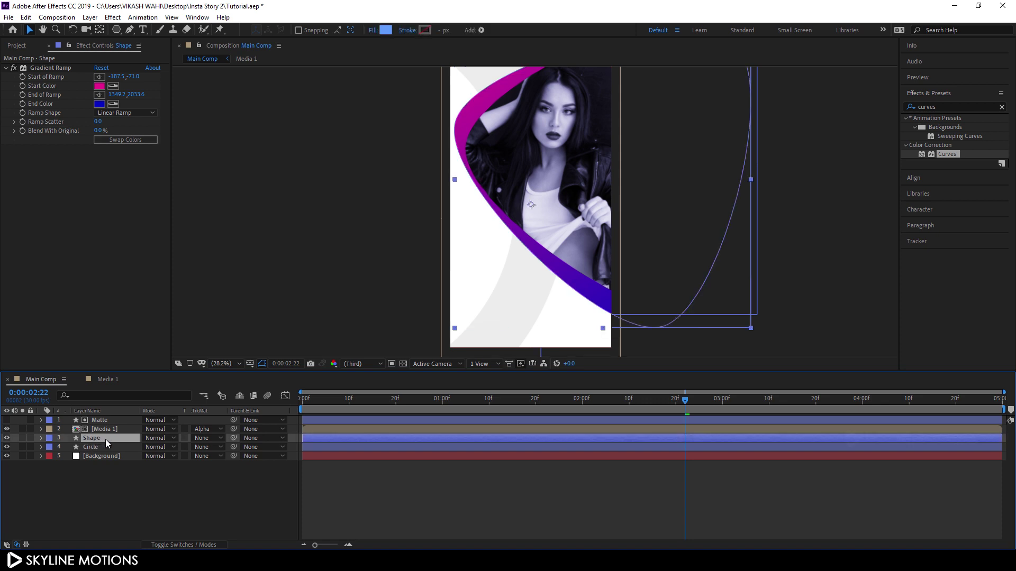
pyautogui.hotkey('ctrl', 'd')
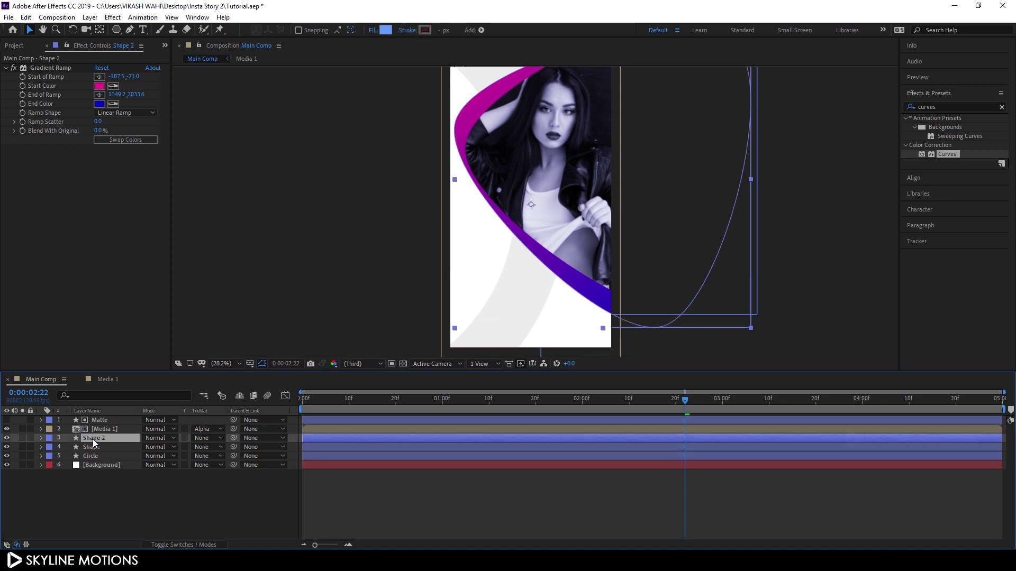
pyautogui.moveTo(99, 443); pyautogui.dragTo(107, 420)
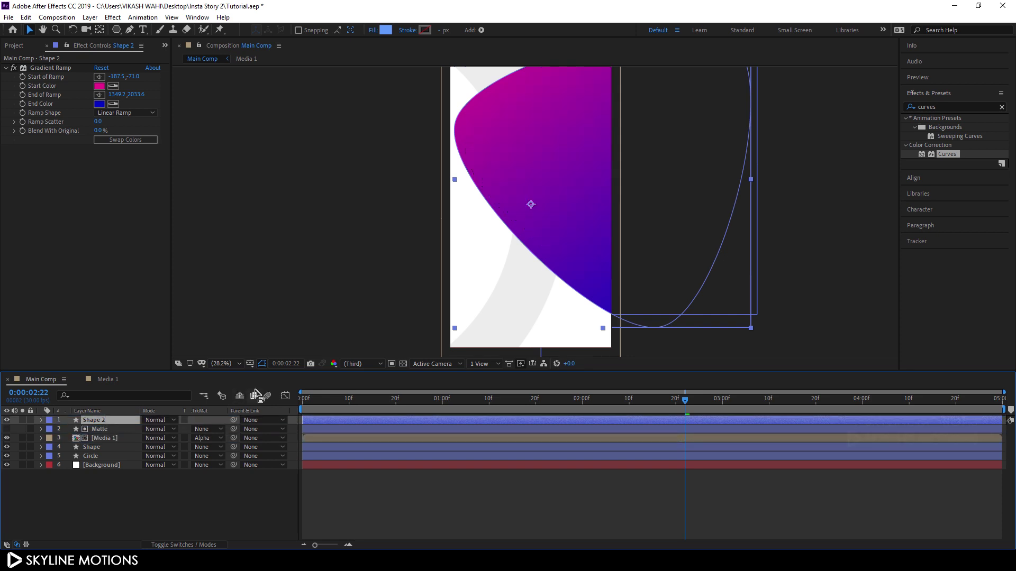
pyautogui.moveTo(318, 421)
pyautogui.mouseDown()
pyautogui.moveTo(356, 435)
pyautogui.moveTo(309, 433)
pyautogui.mouseUp()
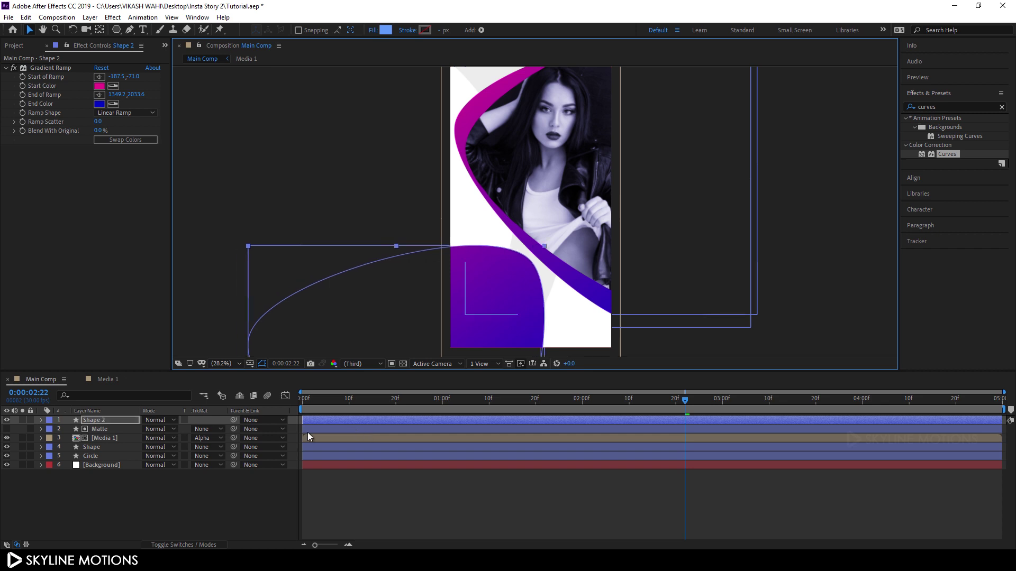
# Set Shape 2's Rotation to 85° at the 3-second keyframe.
pyautogui.click(121, 421)
pyautogui.press('u')
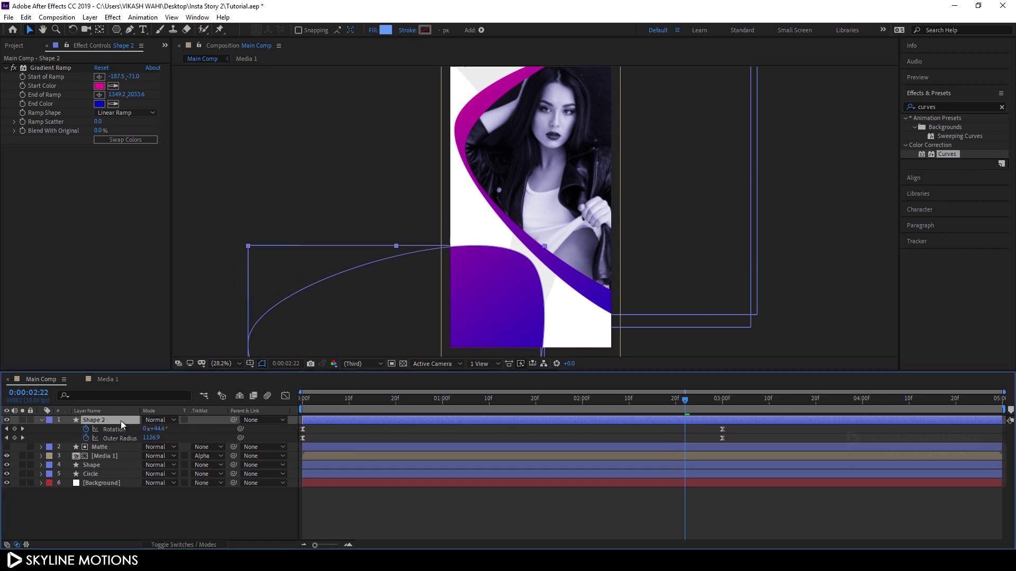
pyautogui.press('k')
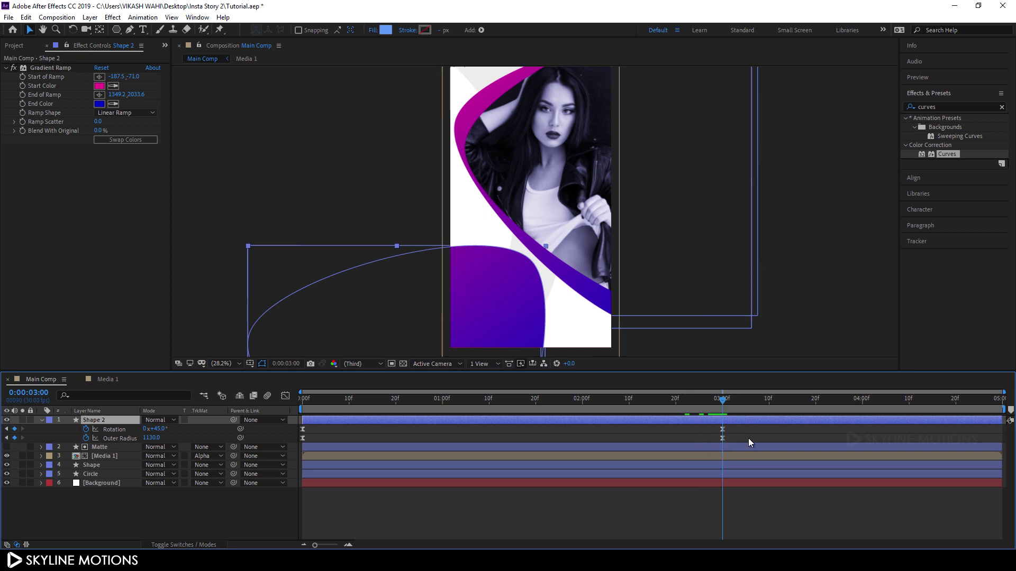
pyautogui.moveTo(158, 429); pyautogui.dragTo(185, 429)
pyautogui.click(164, 428)
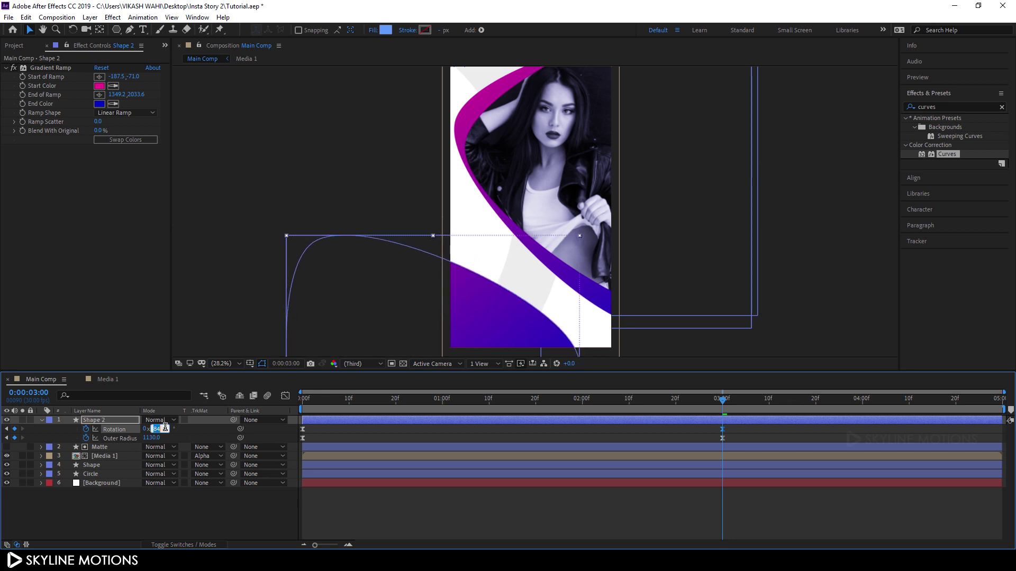
pyautogui.write('85')
pyautogui.press('Return')
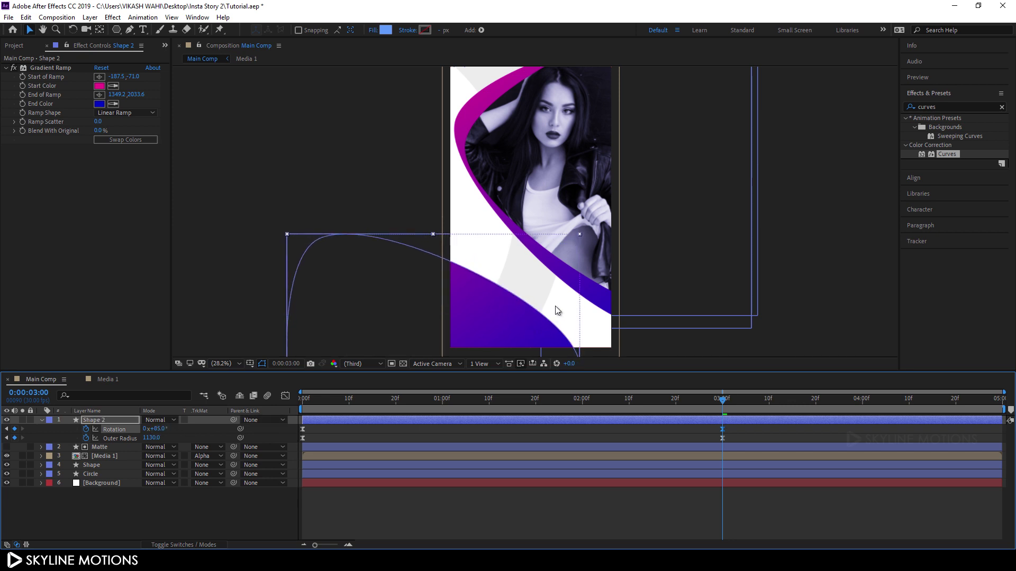
# Shift the copied sweep slightly right and preview the animation.
pyautogui.click(489, 271)
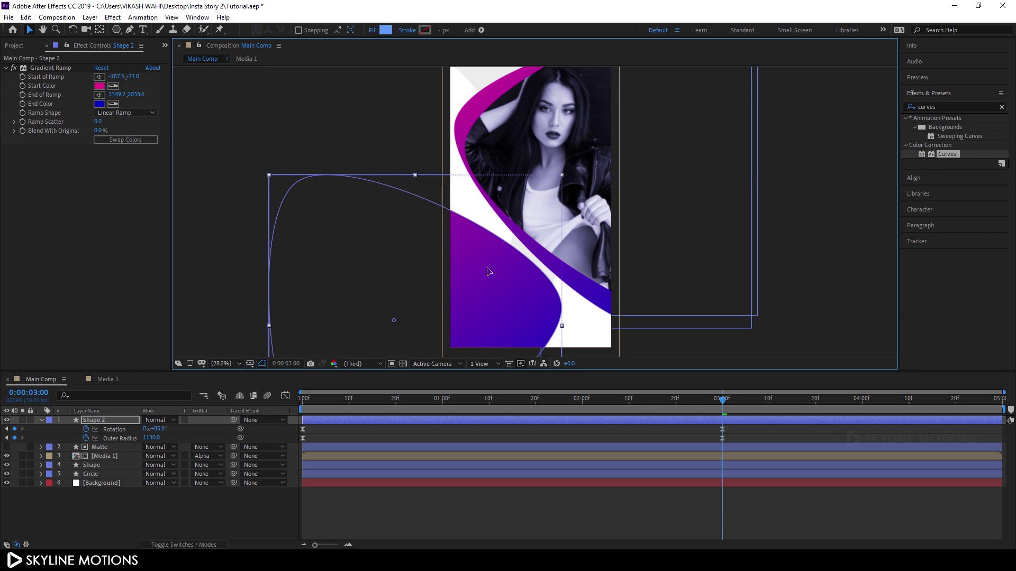
pyautogui.moveTo(489, 271); pyautogui.dragTo(491, 273)
pyautogui.press('space')
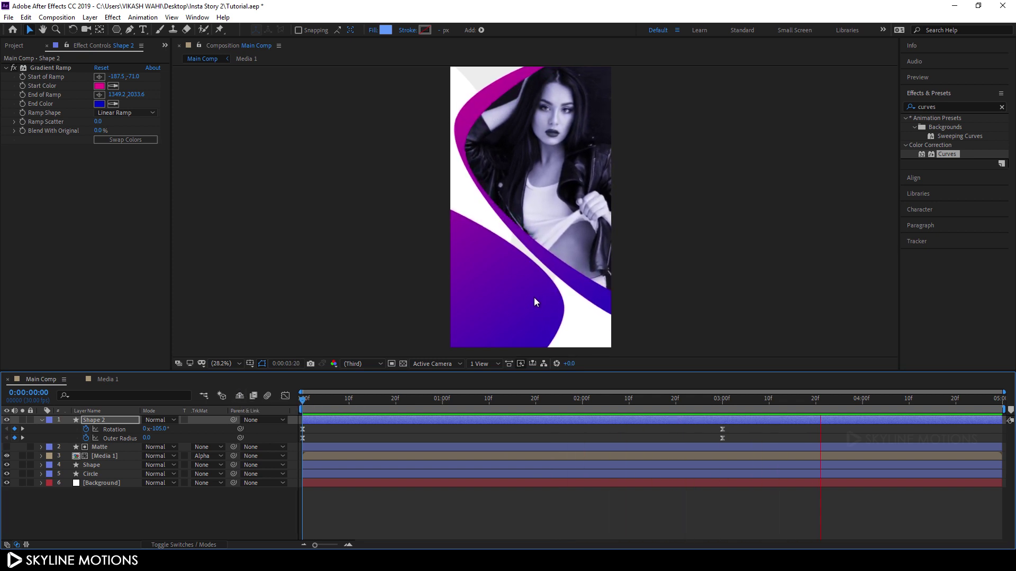
pyautogui.press('space')
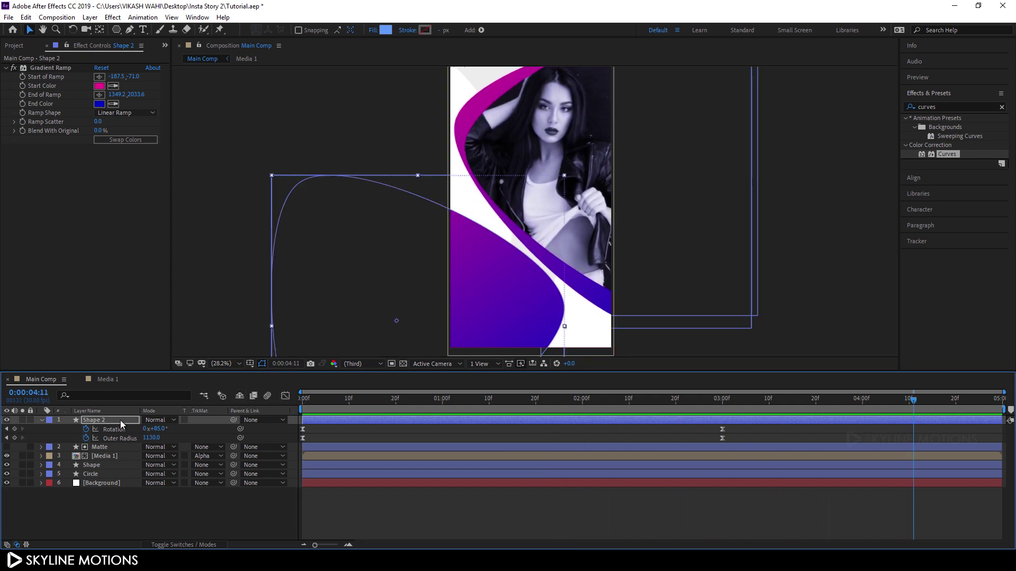
# Create a new composition named Text 1.
pyautogui.click(41, 421)
pyautogui.click(278, 505)
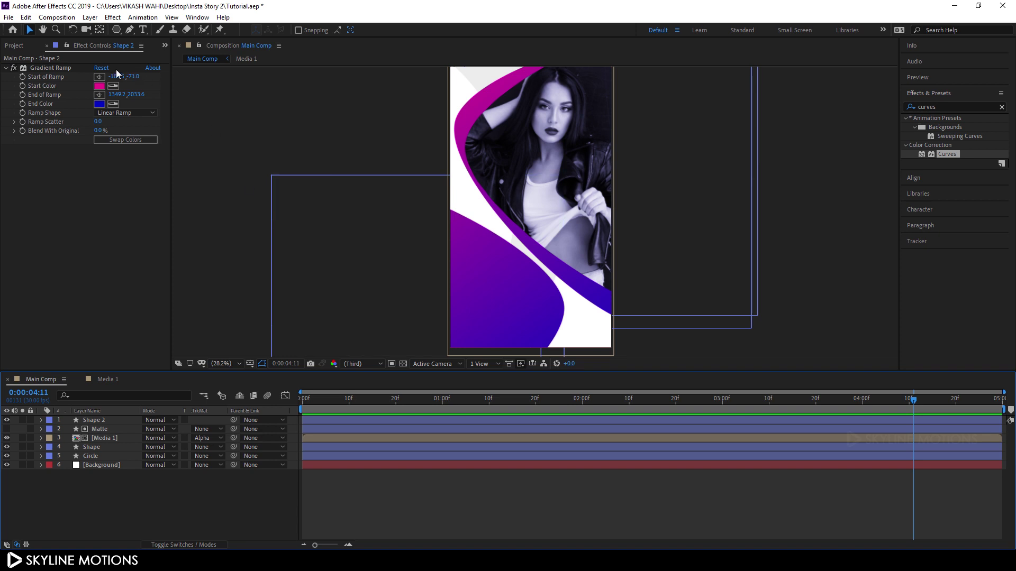
pyautogui.click(57, 18)
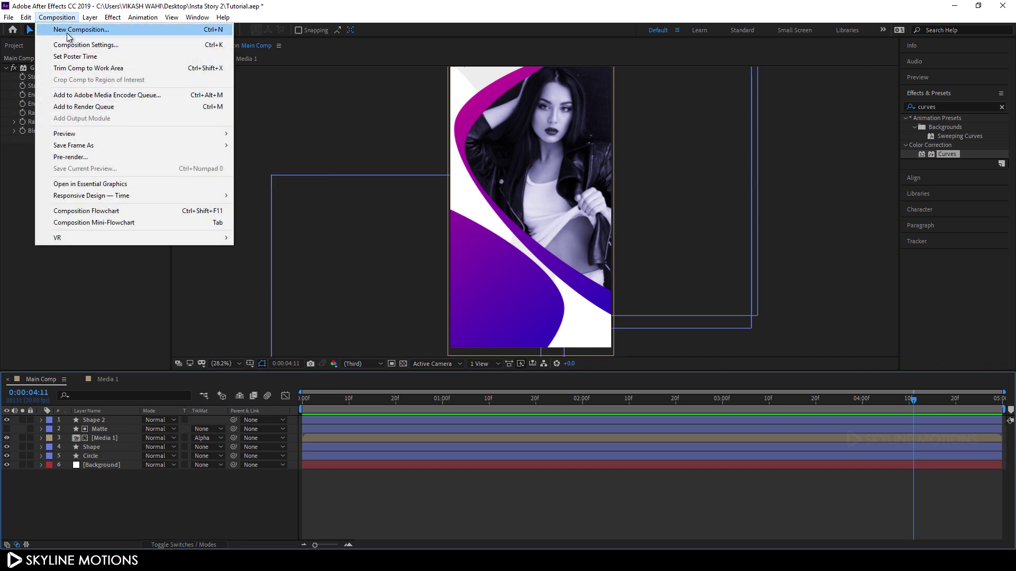
pyautogui.click(80, 30)
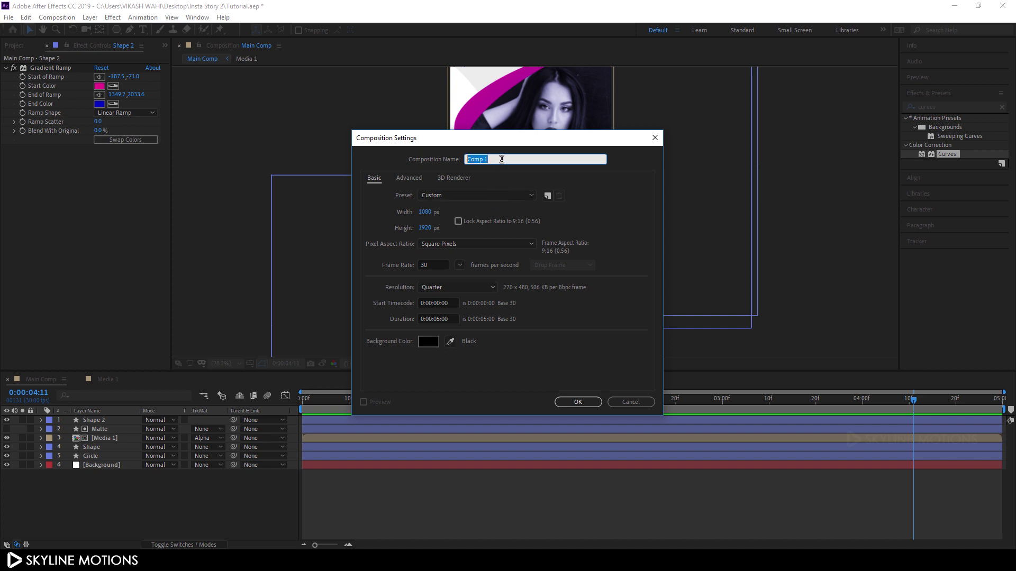
pyautogui.write('Text')
pyautogui.press('Return')
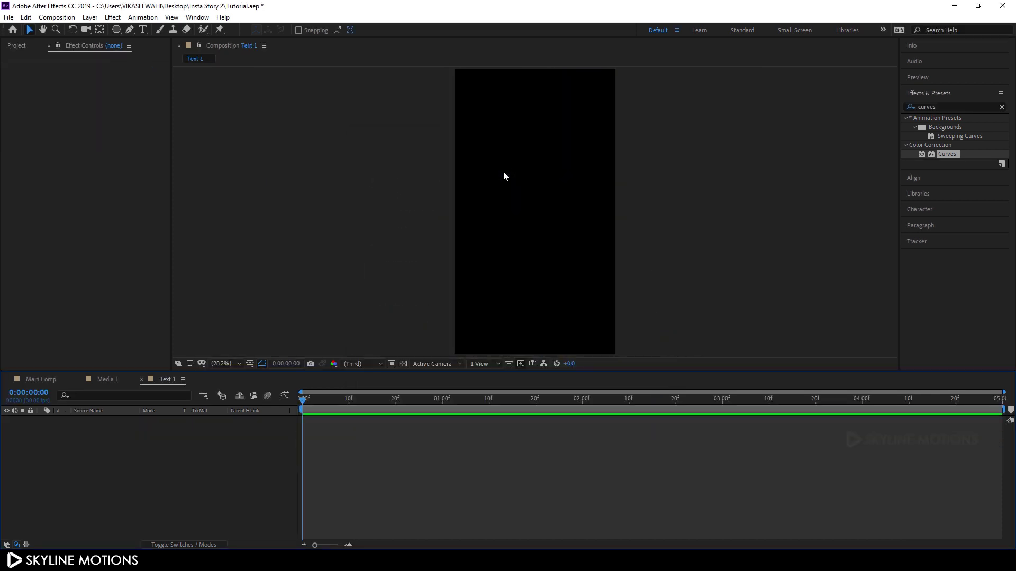
# Set the Text 1 composition size to 1920×1080 in Composition Settings.
pyautogui.click(67, 17)
pyautogui.click(73, 46)
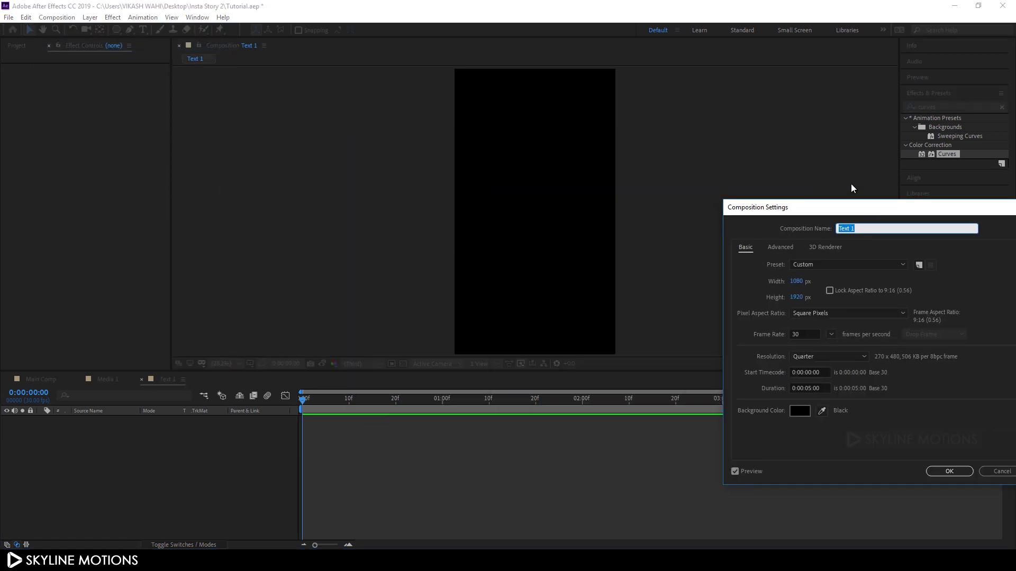
pyautogui.click(798, 282)
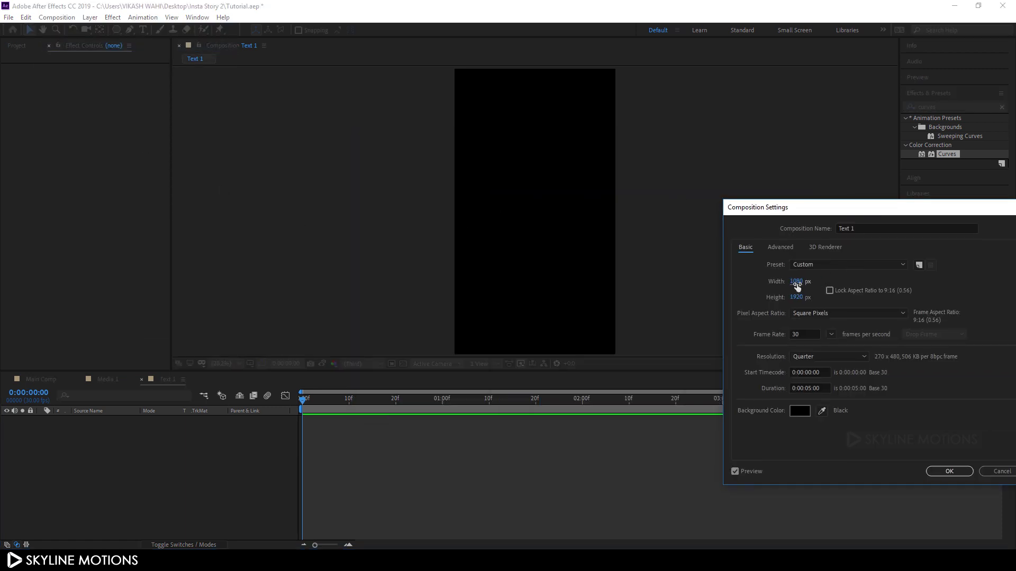
pyautogui.write('1920')
pyautogui.click(798, 298)
pyautogui.write('1080')
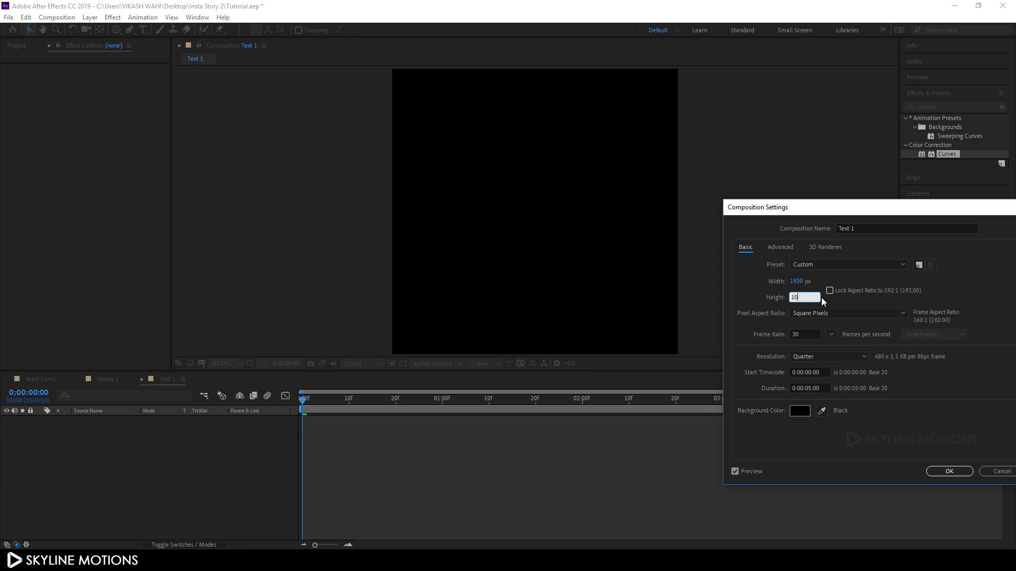
pyautogui.click(947, 471)
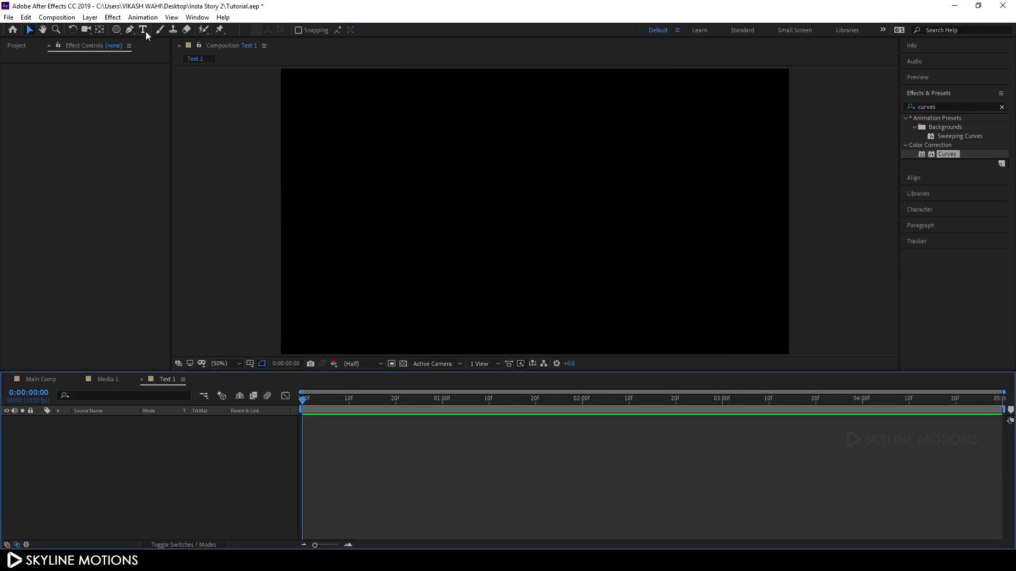
# Type 'Instagram' in Century Gothic Bold 300 px into the Text 1 composition.
pyautogui.click(143, 30)
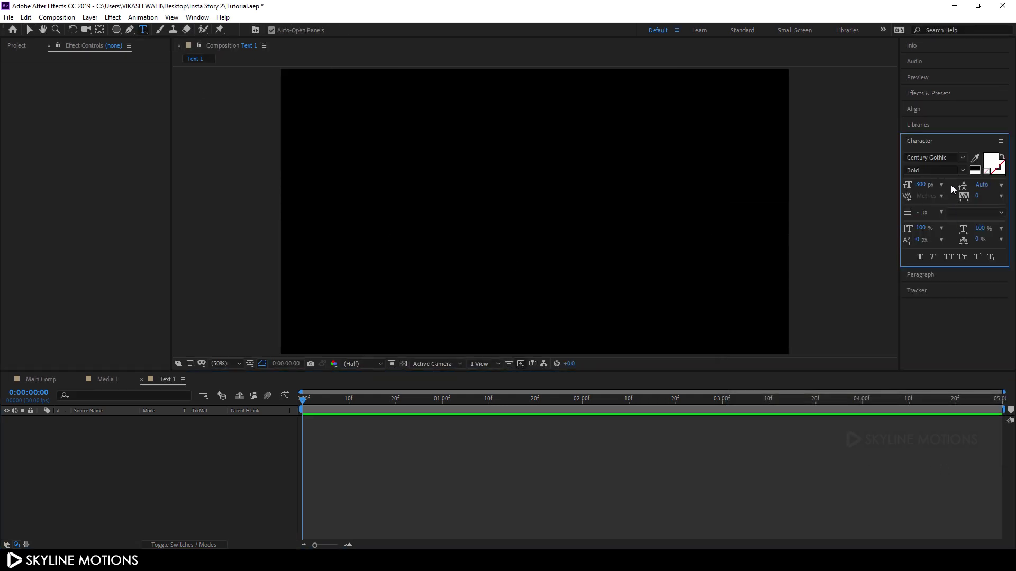
pyautogui.click(963, 159)
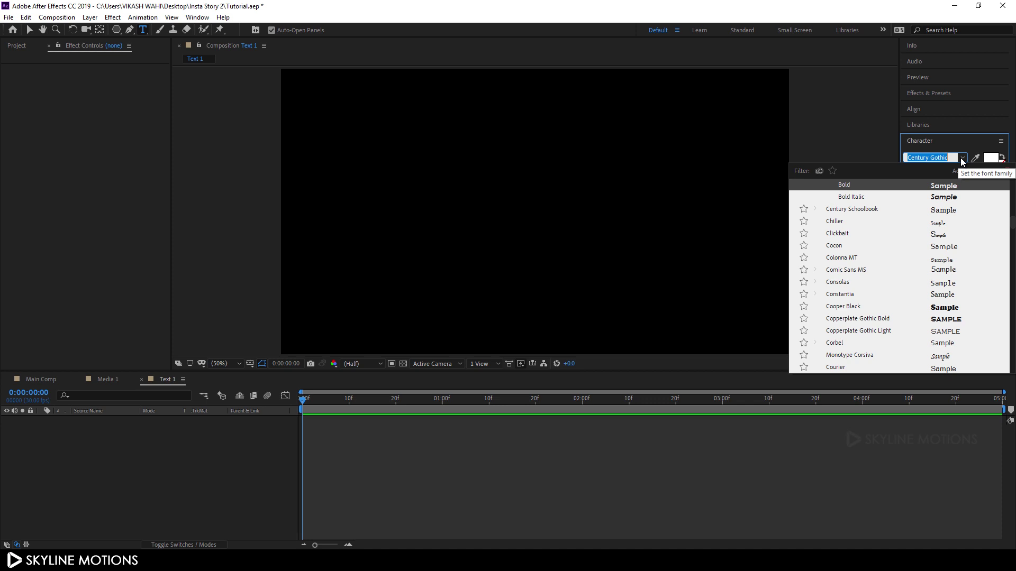
pyautogui.click(953, 156)
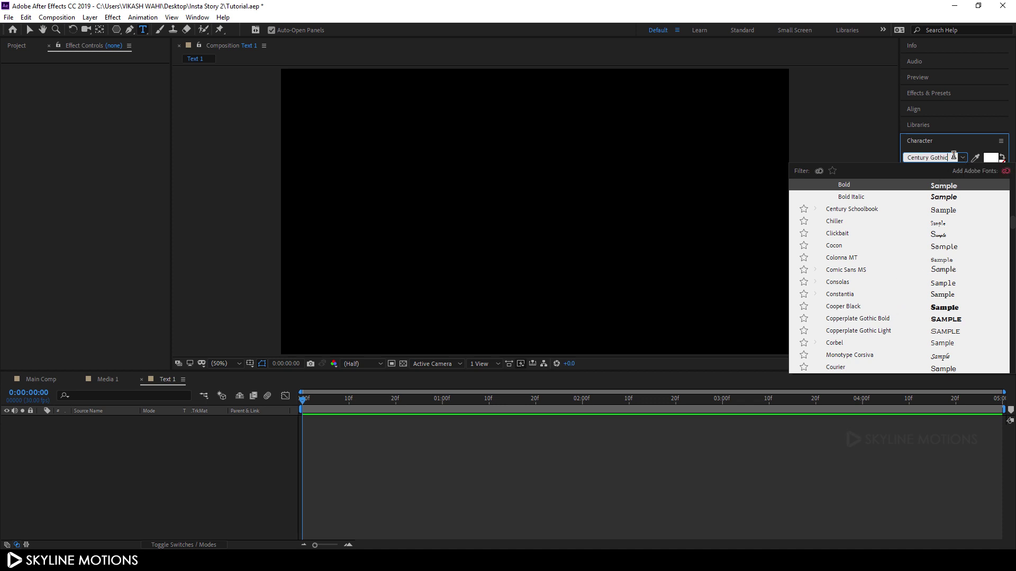
pyautogui.press('Return')
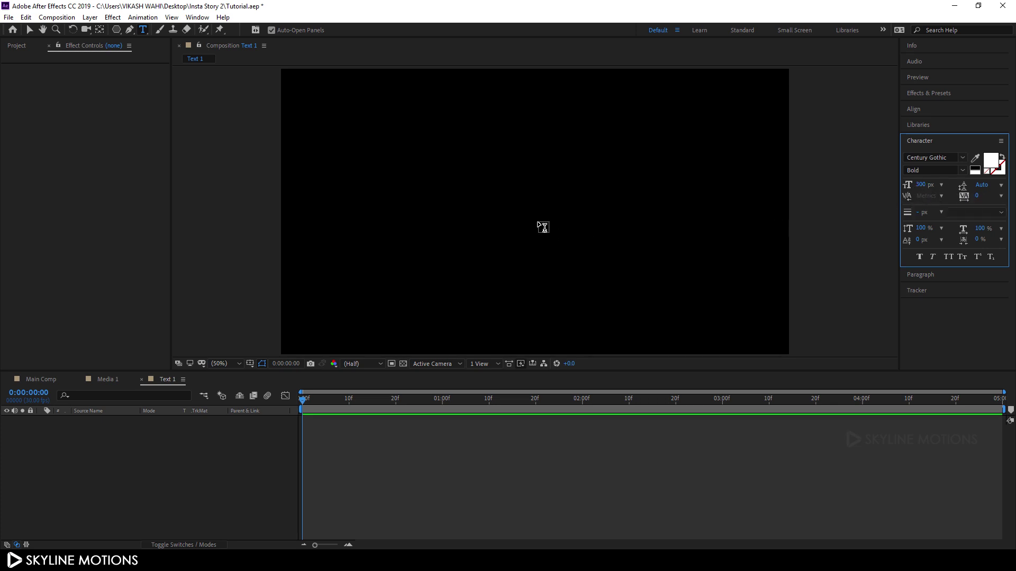
pyautogui.click(520, 209)
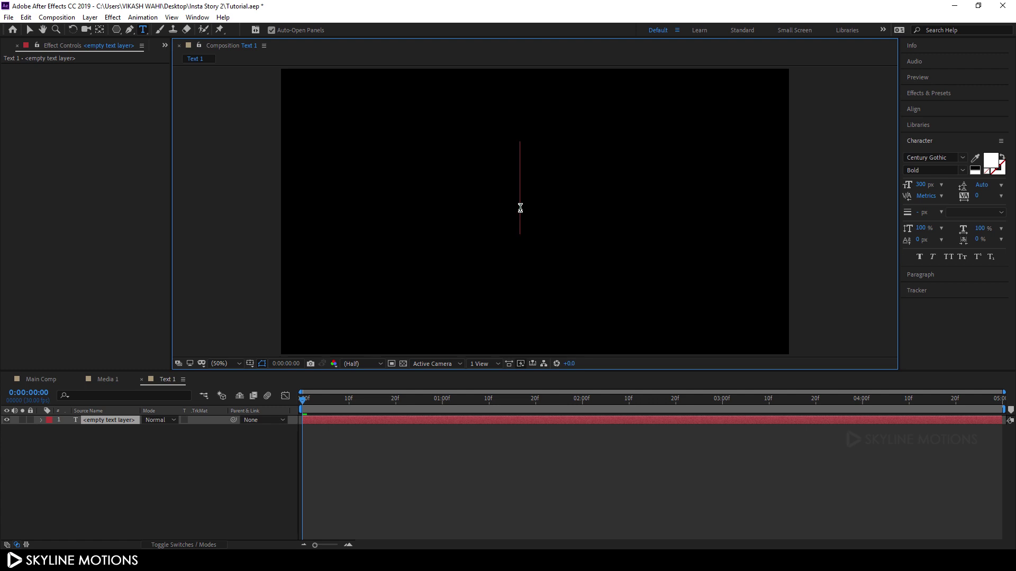
pyautogui.write('Instagram')
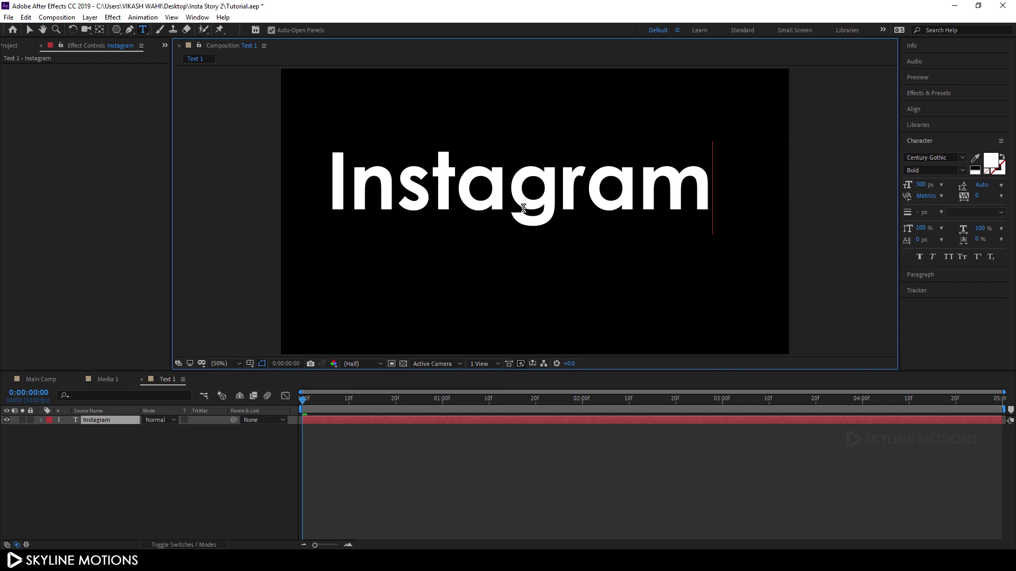
# Align the Instagram text to the composition's vertical centre and left edge.
pyautogui.click(919, 108)
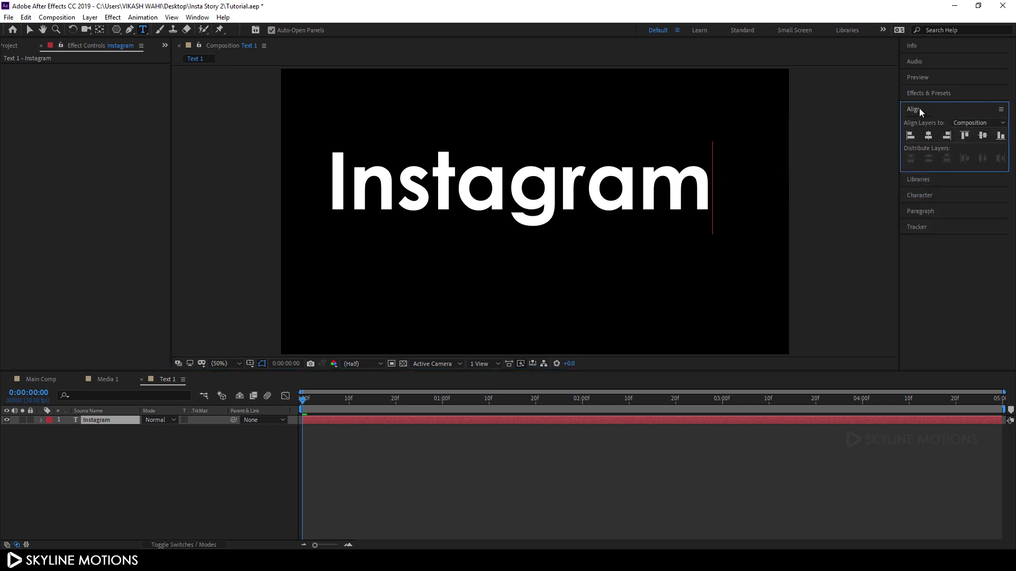
pyautogui.click(983, 135)
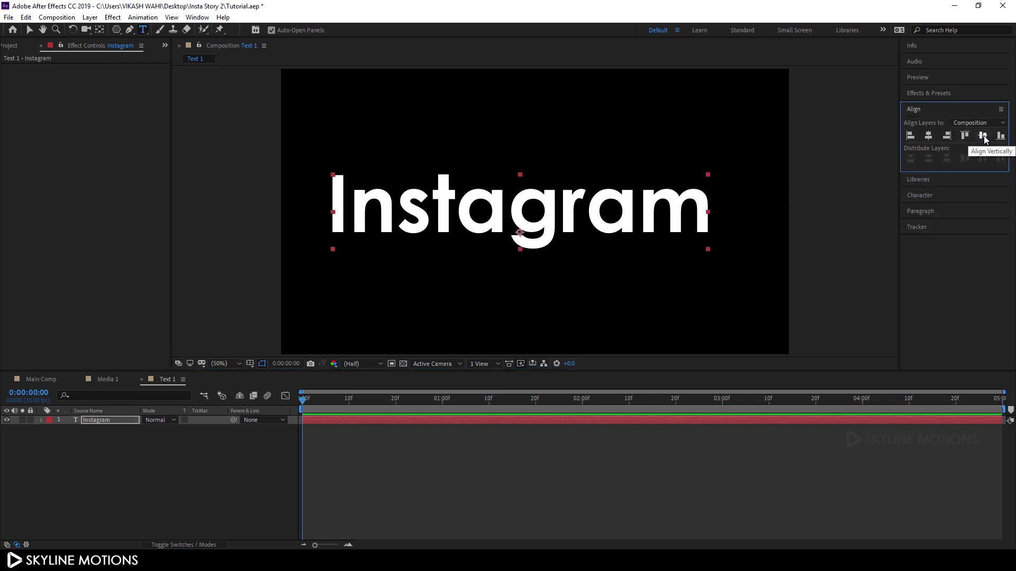
pyautogui.click(910, 136)
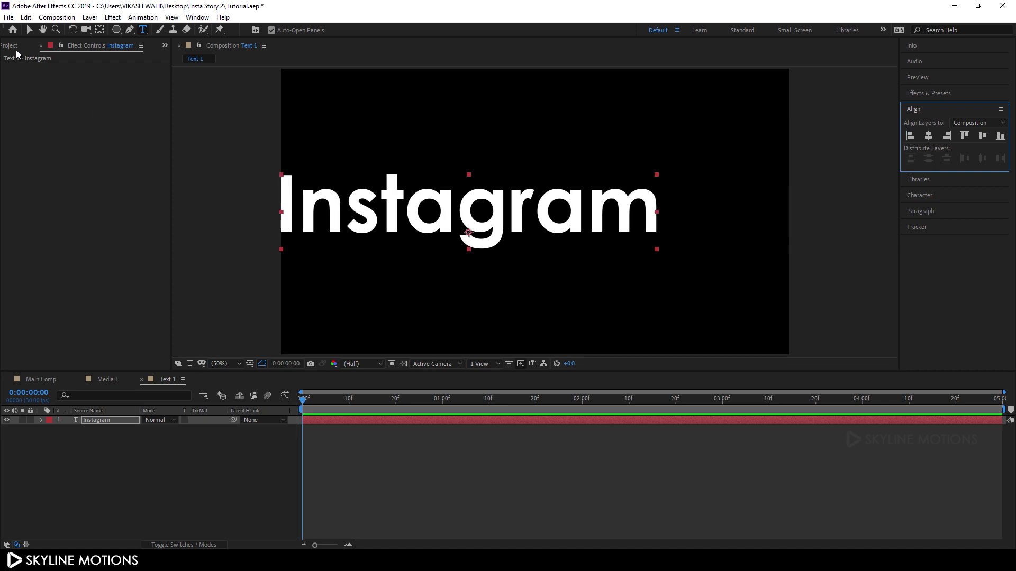
# Duplicate the Text 1 composition as Text 2, open it, and select its text layer.
pyautogui.click(16, 46)
pyautogui.click(46, 199)
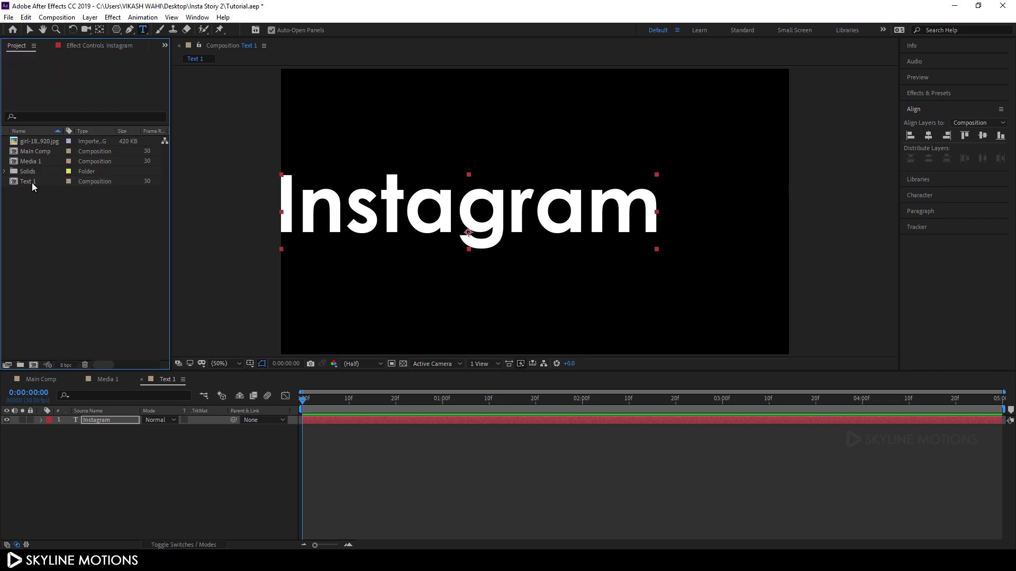
pyautogui.click(32, 182)
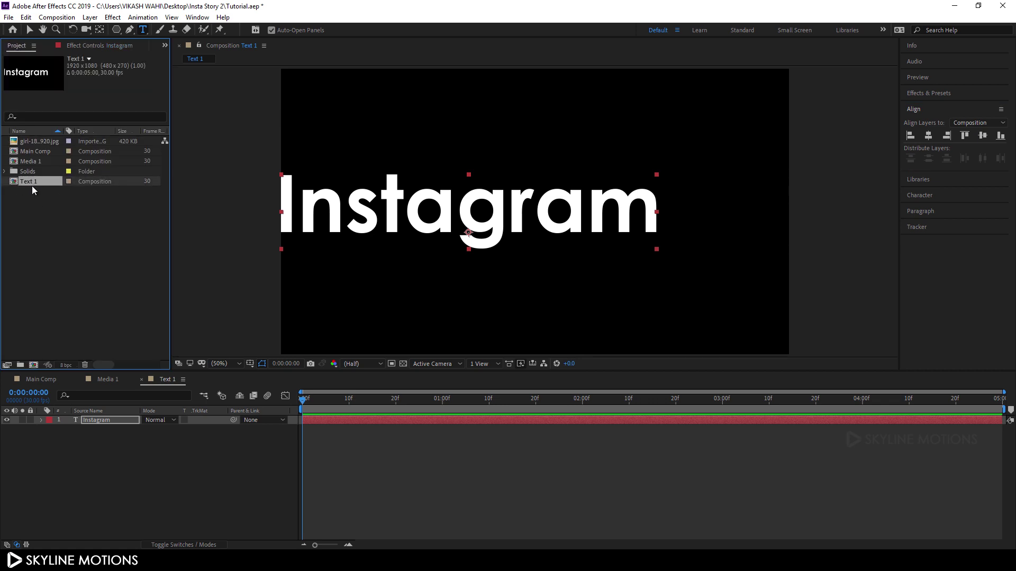
pyautogui.hotkey('ctrl', 'd')
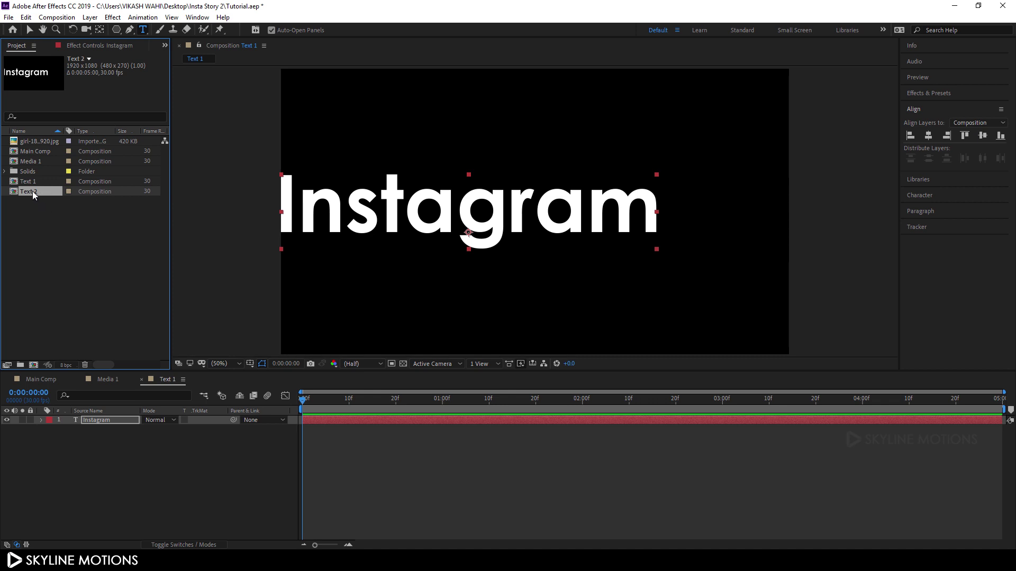
pyautogui.doubleClick(38, 191)
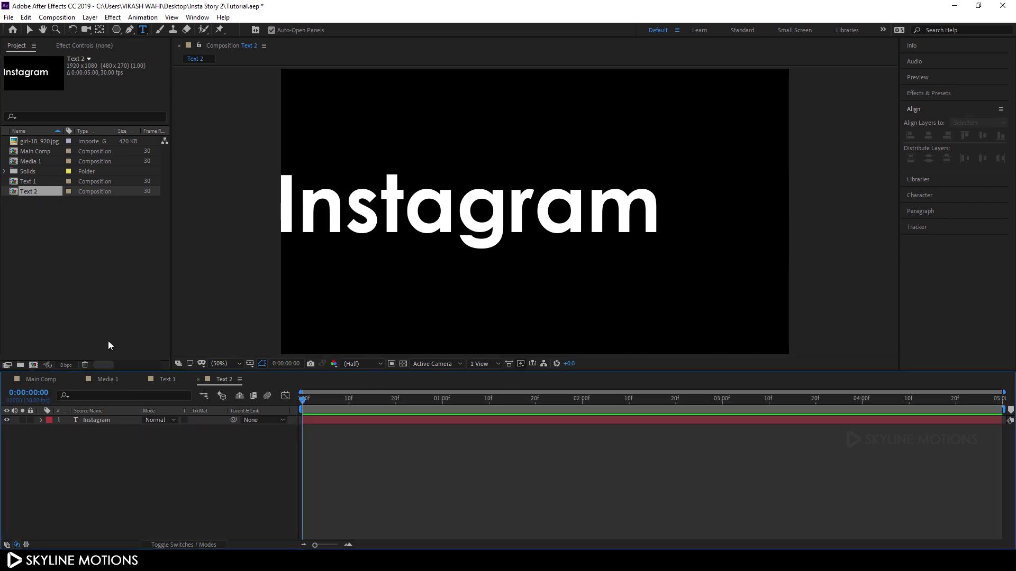
pyautogui.click(103, 422)
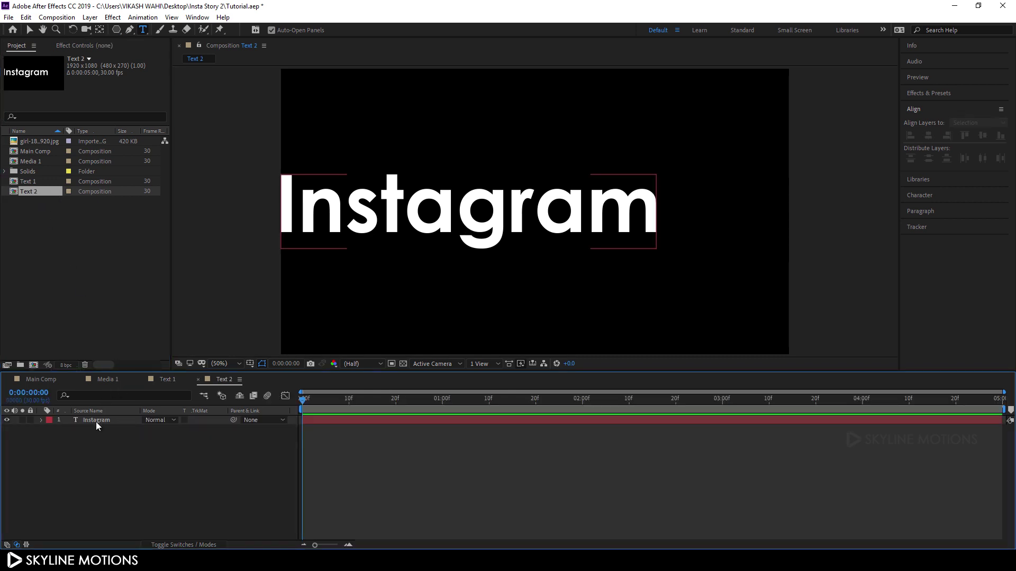
pyautogui.click(100, 422)
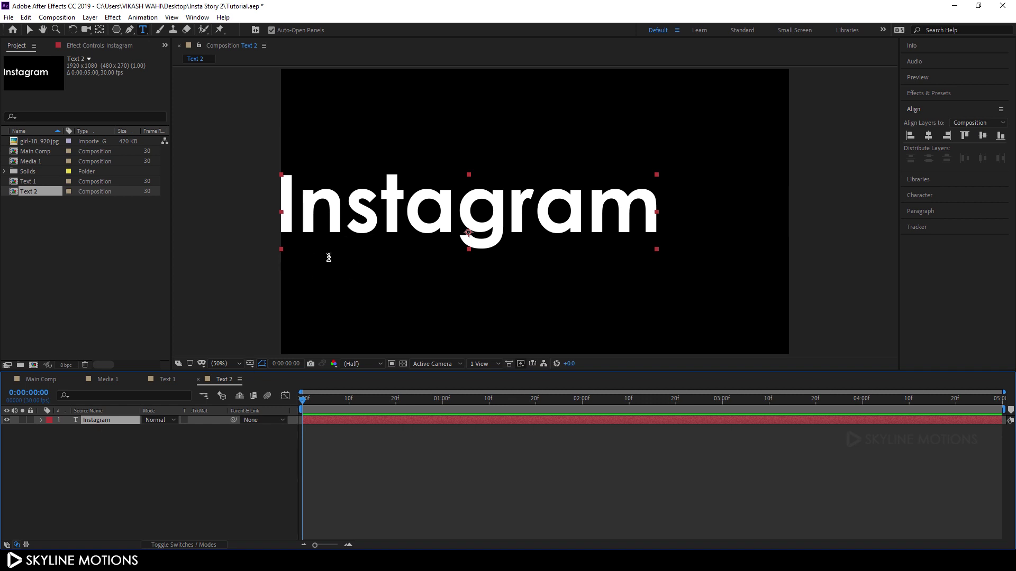
# Replace the layer's text 'Instagram' with 'Stories'.
pyautogui.click(416, 216)
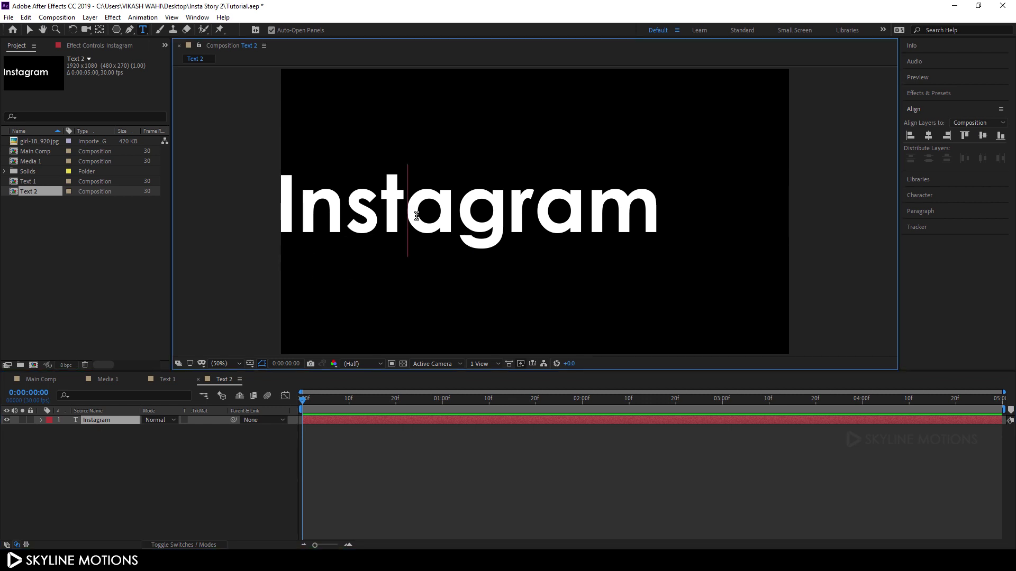
pyautogui.hotkey('ctrl', 'a')
pyautogui.write('S')
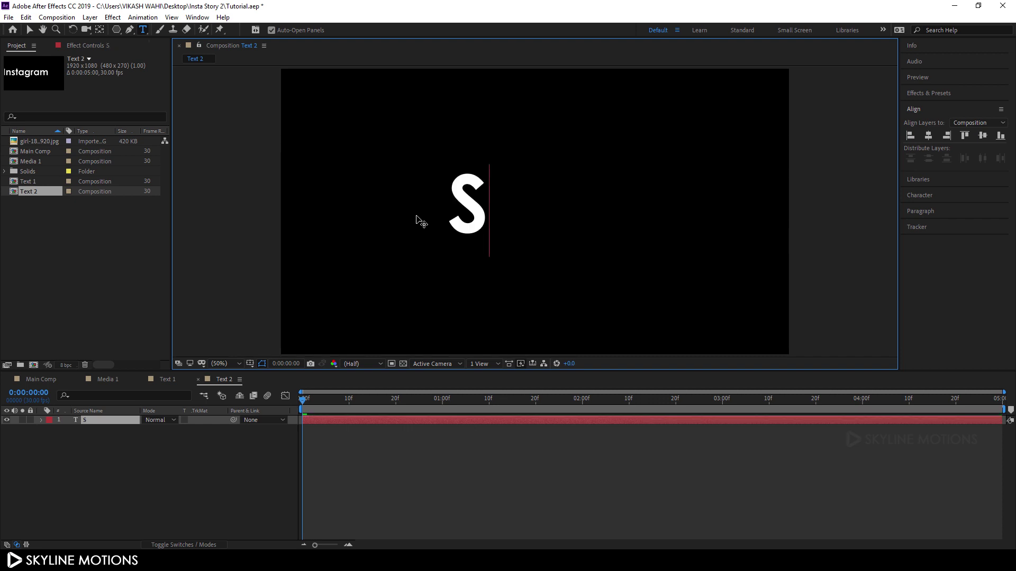
pyautogui.write('tories')
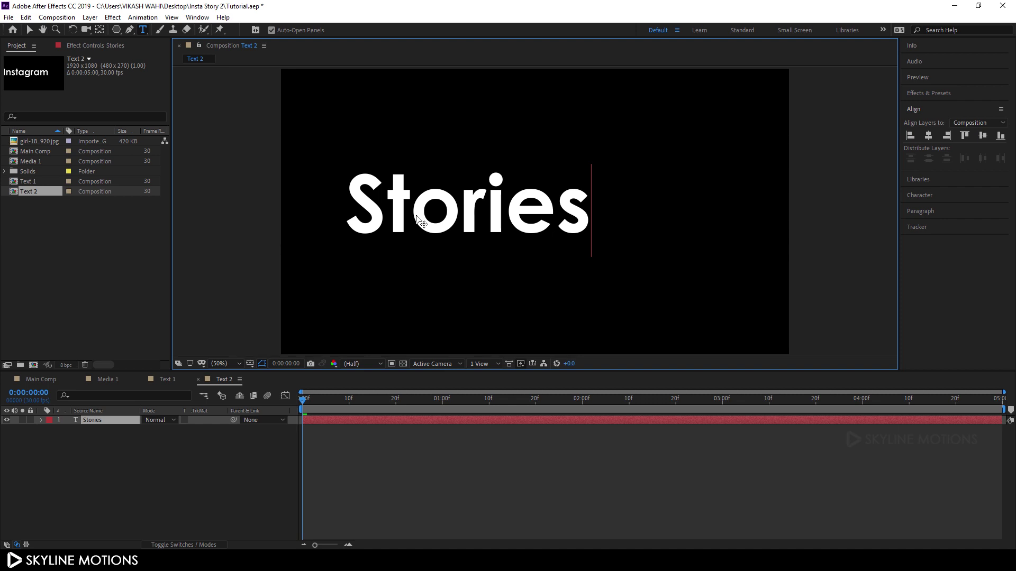
# Align Stories to the composition's vertical centre and left edge.
pyautogui.click(981, 139)
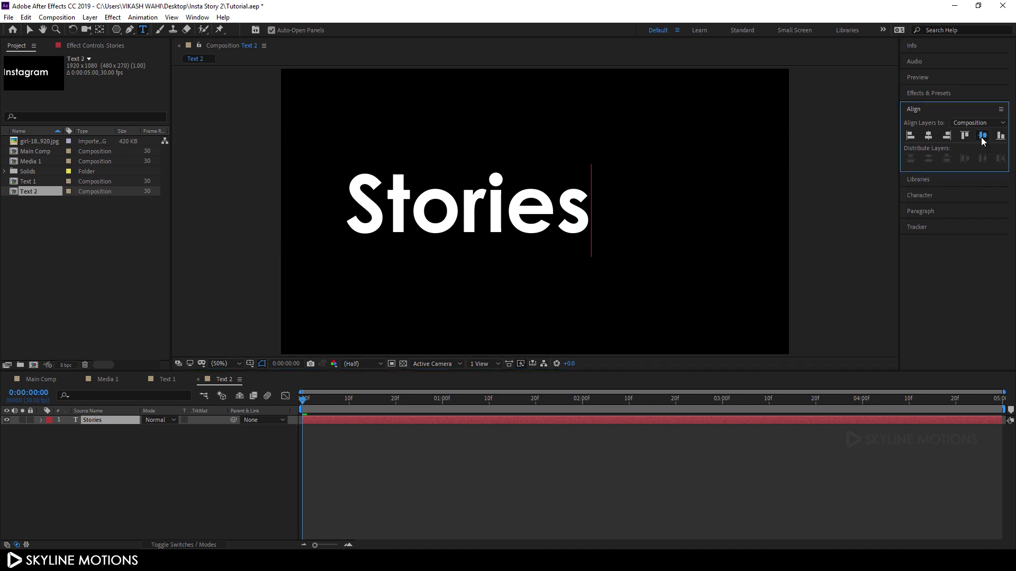
pyautogui.click(982, 138)
pyautogui.click(910, 136)
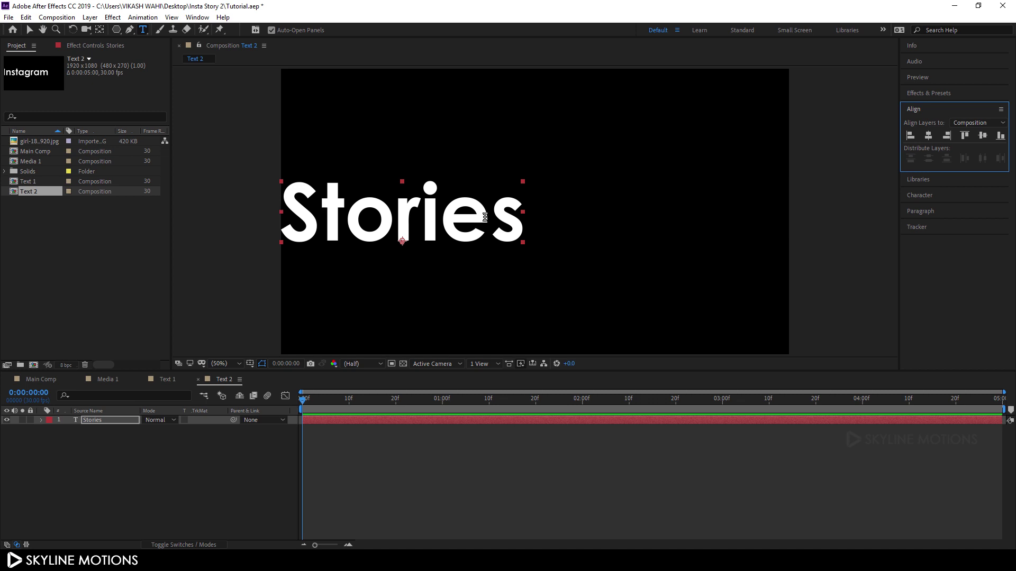
pyautogui.click(39, 380)
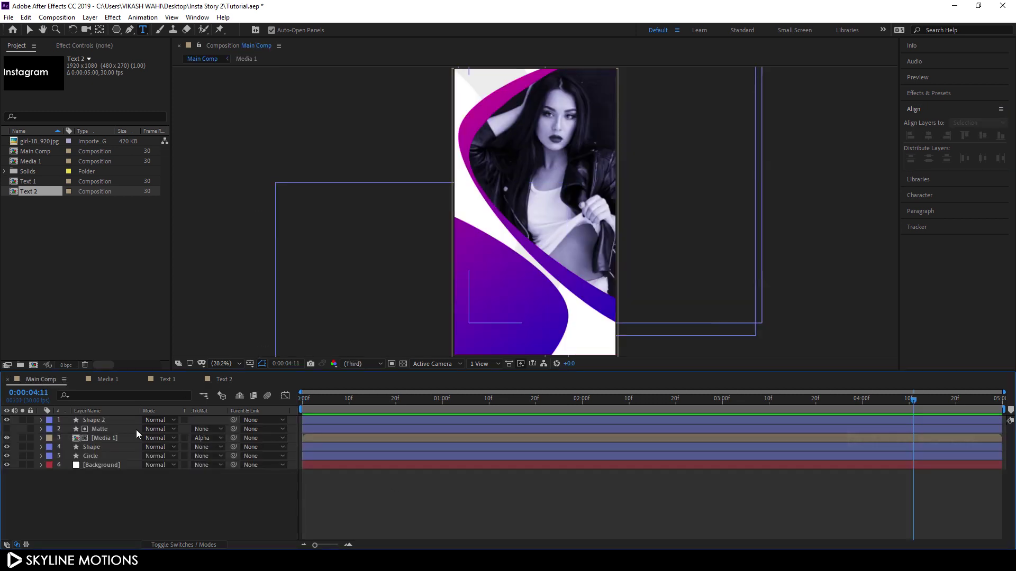
# Add Text 1 to Main Comp, scale it to 43%, and move Instagram onto the lower sweep.
pyautogui.click(27, 182)
pyautogui.moveTo(29, 180); pyautogui.dragTo(99, 422)
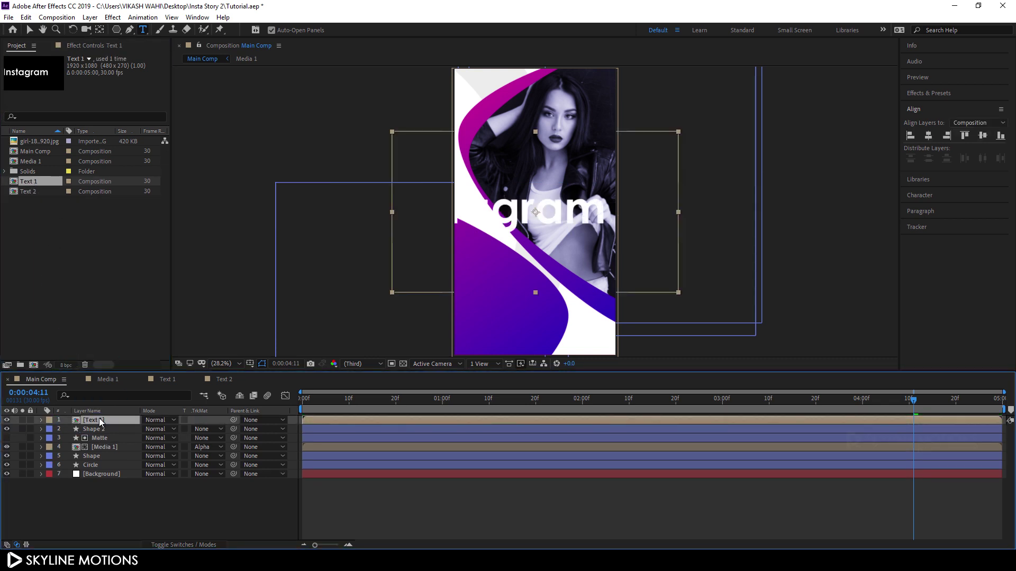
pyautogui.press('s')
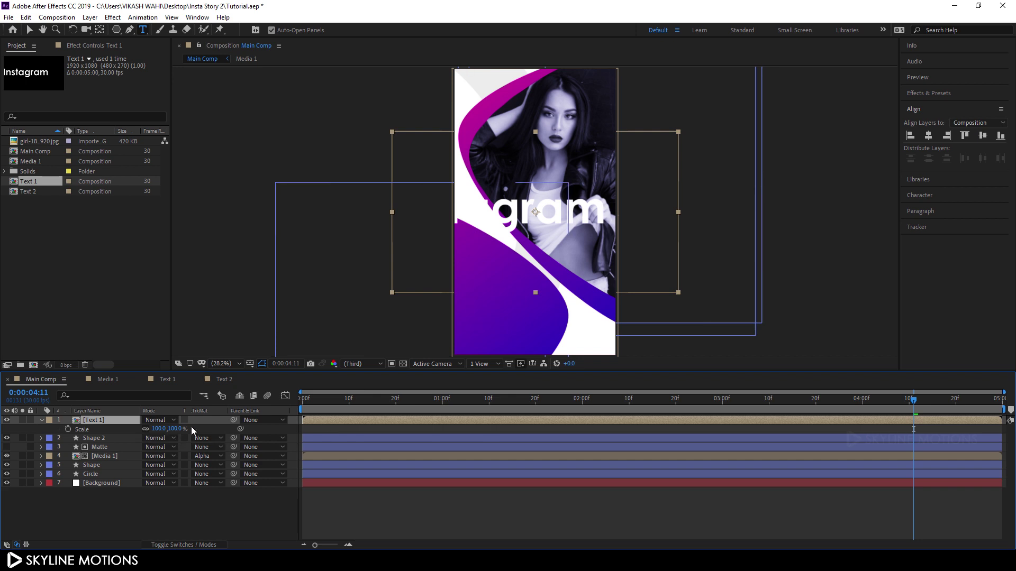
pyautogui.moveTo(161, 429); pyautogui.dragTo(150, 429)
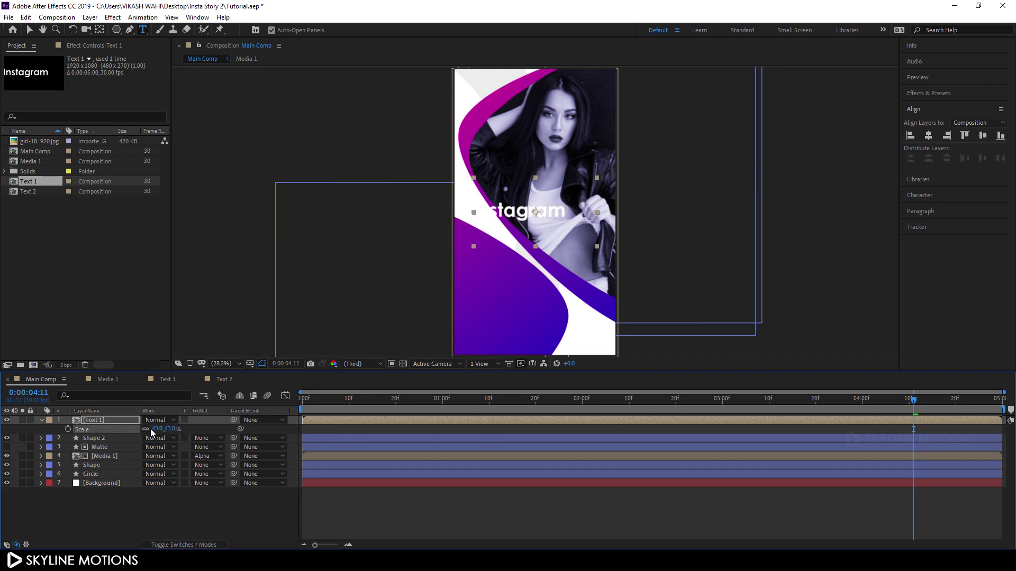
pyautogui.click(29, 29)
pyautogui.moveTo(510, 214); pyautogui.dragTo(496, 294)
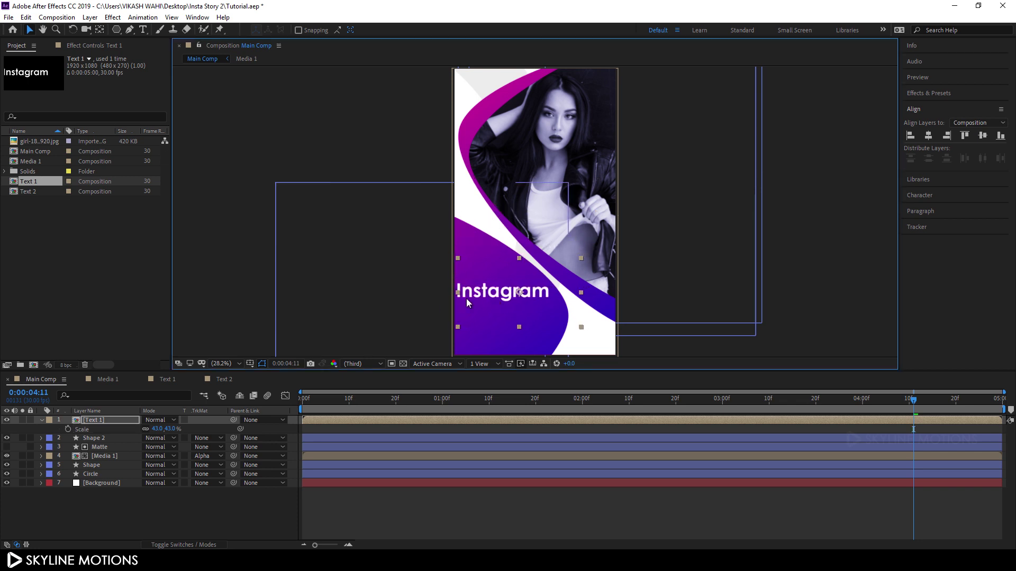
pyautogui.click(38, 192)
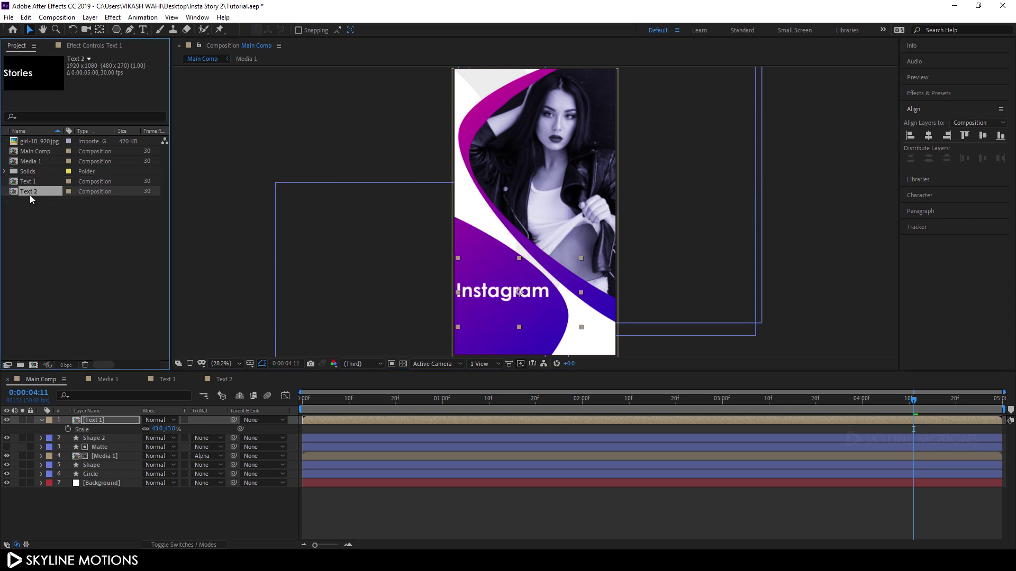
# Add Text 2 to Main Comp, scale it to 75%, and place Stories just below Instagram.
pyautogui.moveTo(30, 194); pyautogui.dragTo(98, 421)
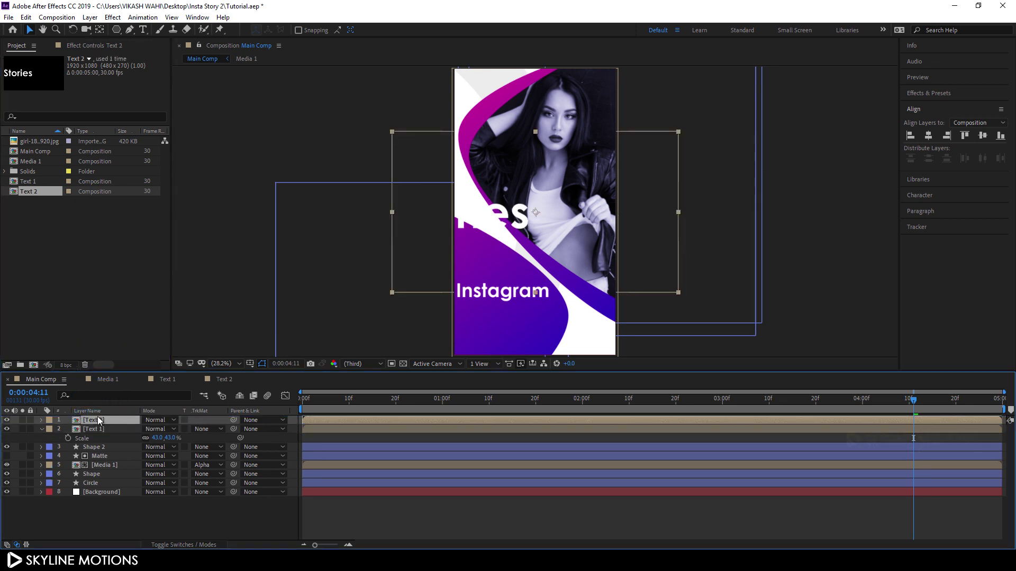
pyautogui.moveTo(503, 211); pyautogui.dragTo(568, 320)
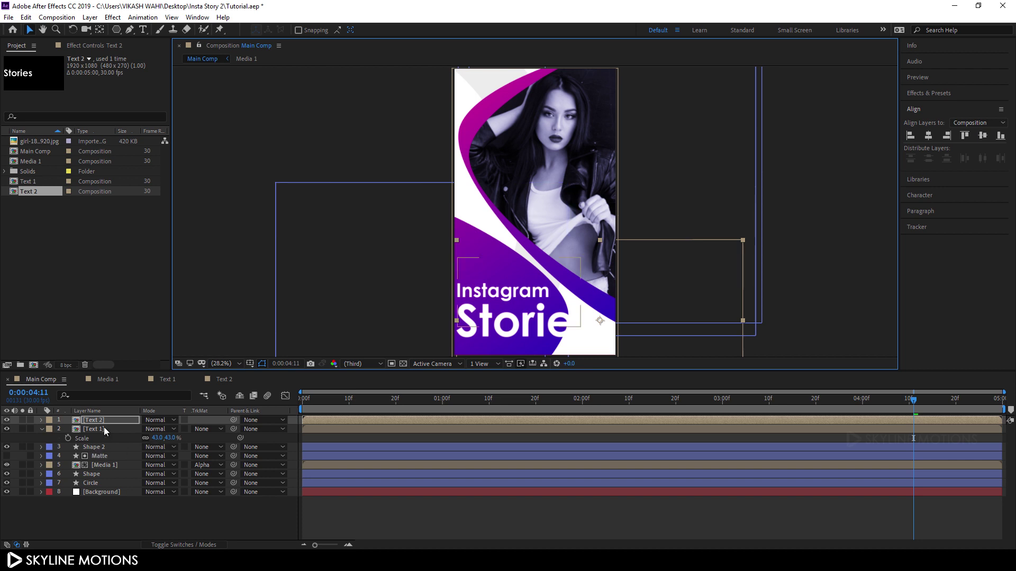
pyautogui.press('s')
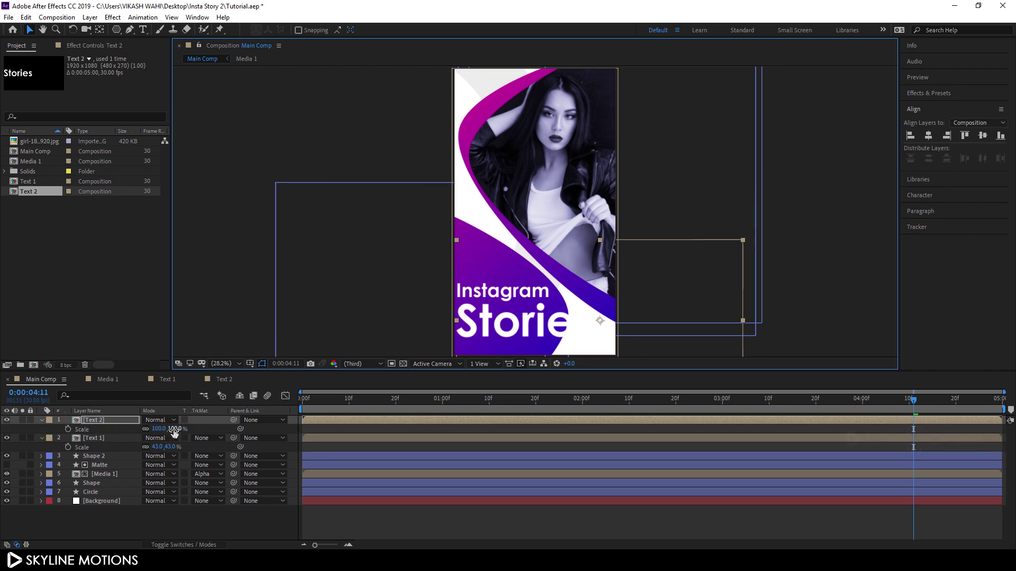
pyautogui.moveTo(176, 429); pyautogui.dragTo(165, 429)
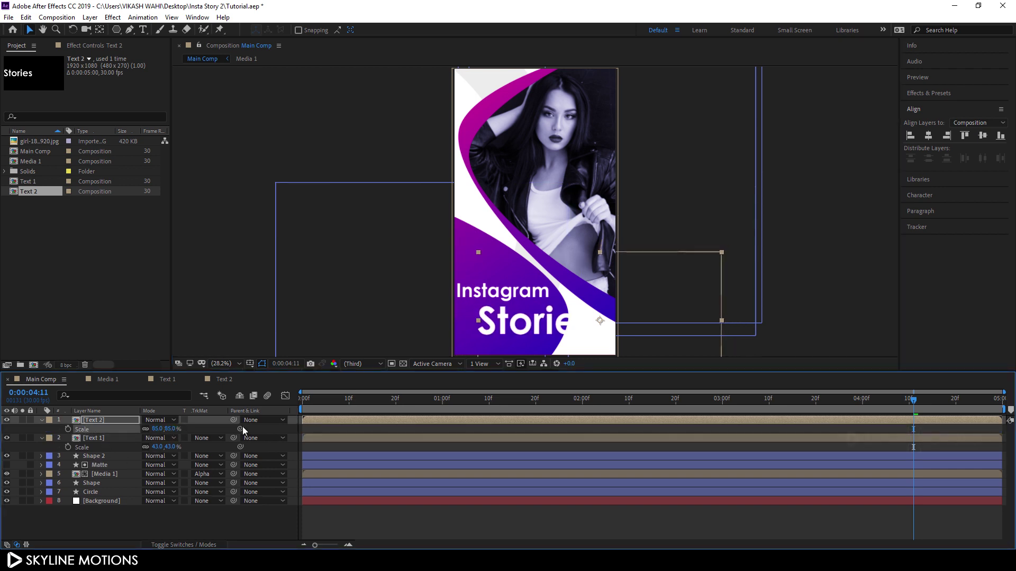
pyautogui.moveTo(506, 332); pyautogui.dragTo(486, 326)
pyautogui.moveTo(177, 429); pyautogui.dragTo(169, 429)
pyautogui.moveTo(528, 327); pyautogui.dragTo(517, 326)
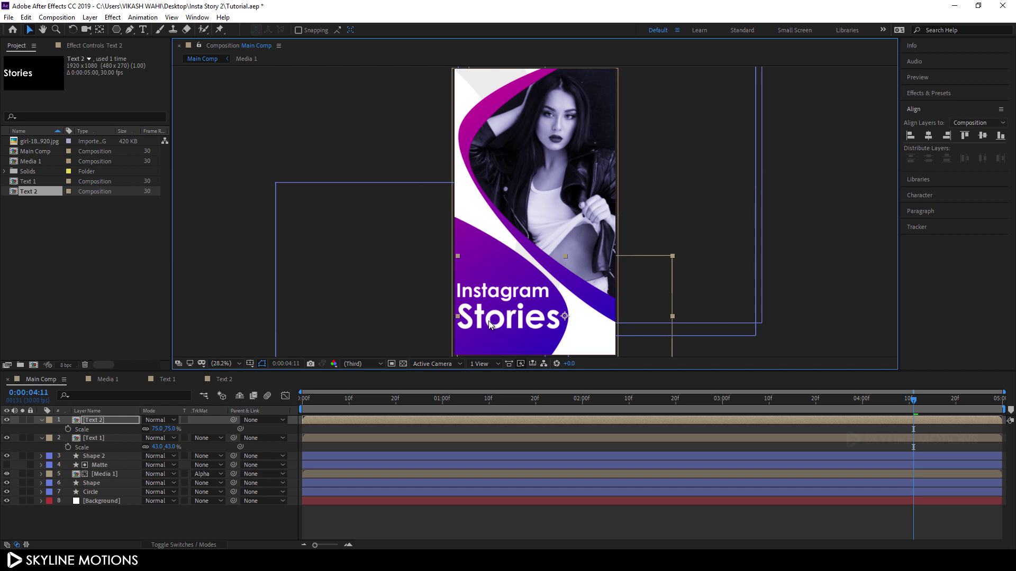
pyautogui.press('Left')
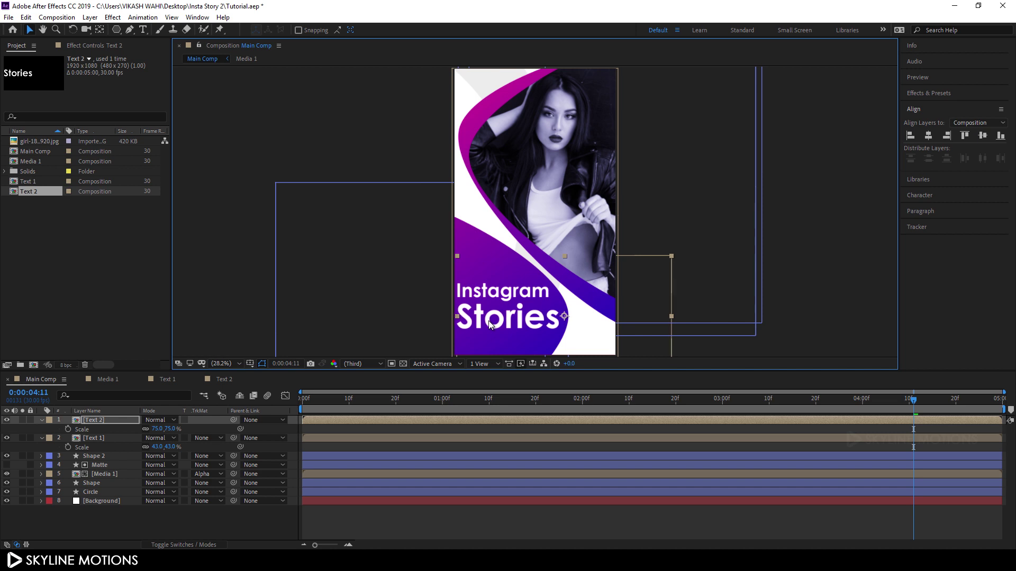
# Show only the Position property for both Text 1 and Text 2.
pyautogui.click(98, 440)
pyautogui.keyDown('shift'); pyautogui.click(94, 420); pyautogui.keyUp('shift')
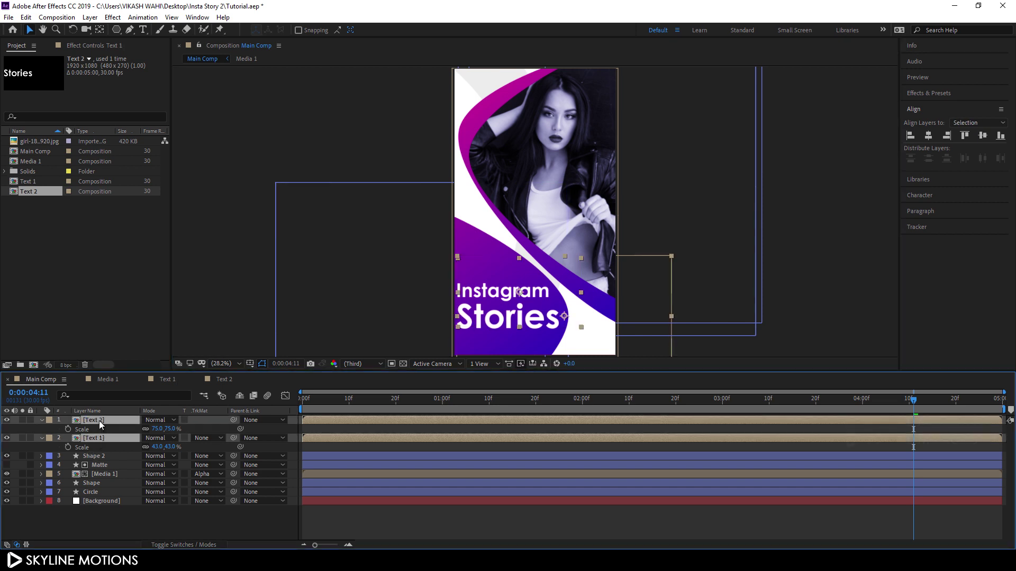
pyautogui.press('p')
# Keyframe both text layers' Position at 4s and move them off-frame left at 1s.
pyautogui.moveTo(679, 404); pyautogui.dragTo(862, 438)
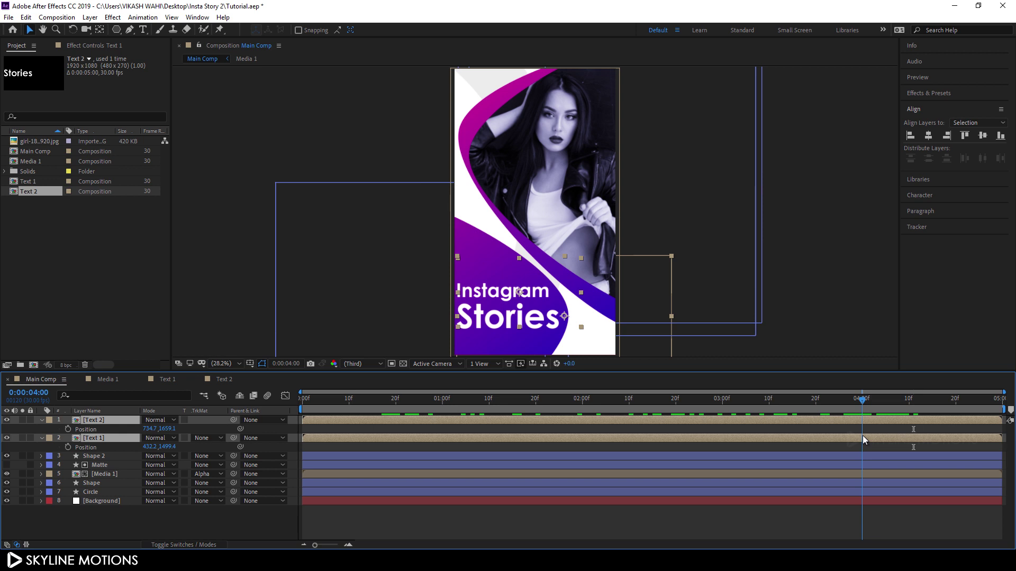
pyautogui.click(68, 430)
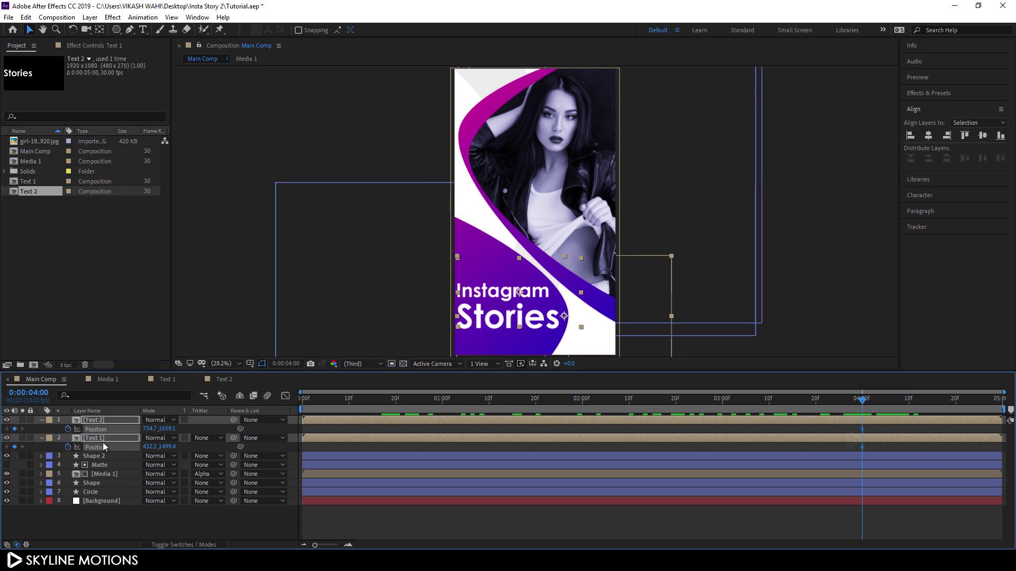
pyautogui.moveTo(826, 404); pyautogui.dragTo(444, 421)
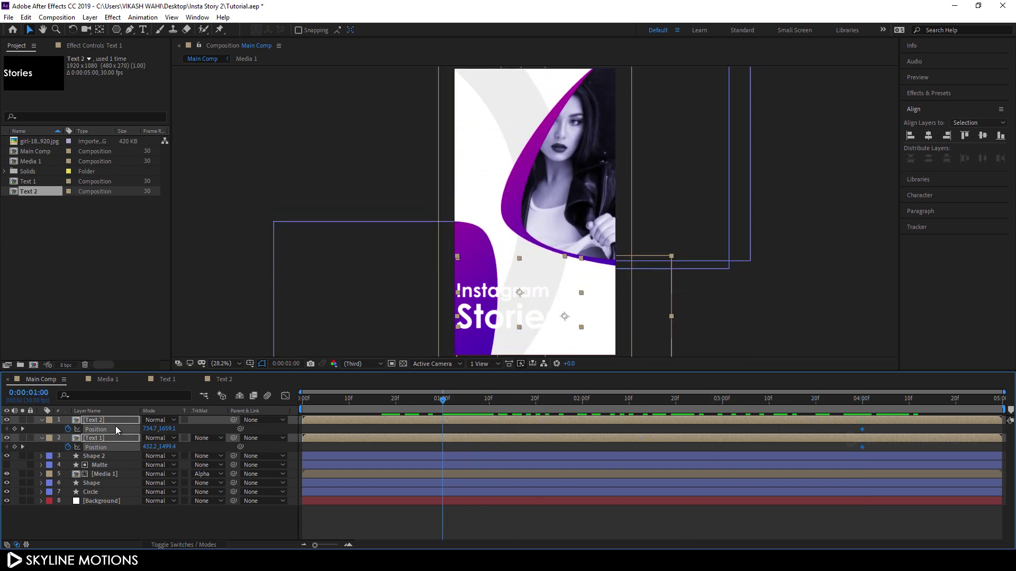
pyautogui.click(112, 519)
pyautogui.click(110, 440)
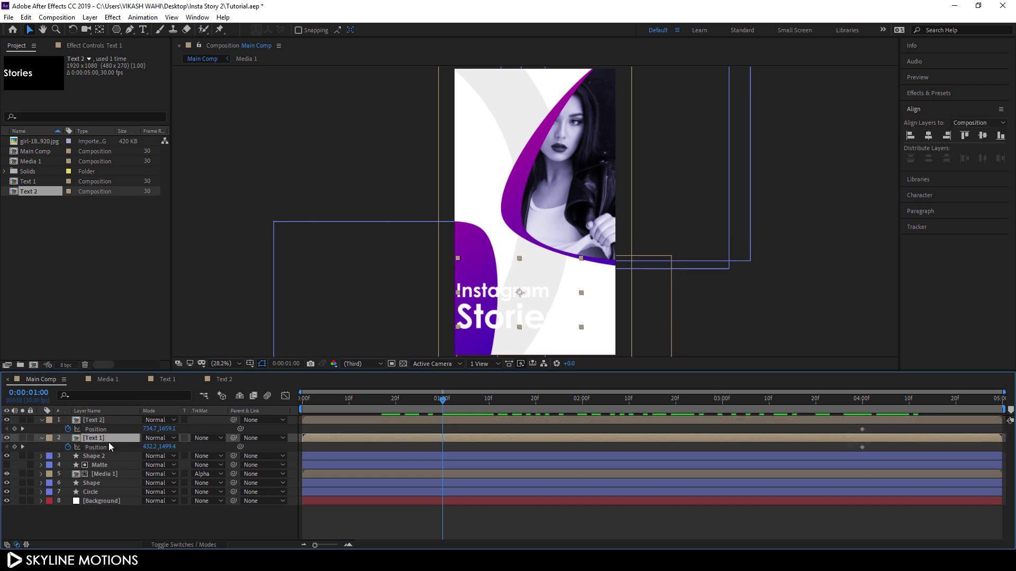
pyautogui.moveTo(501, 294); pyautogui.dragTo(405, 289)
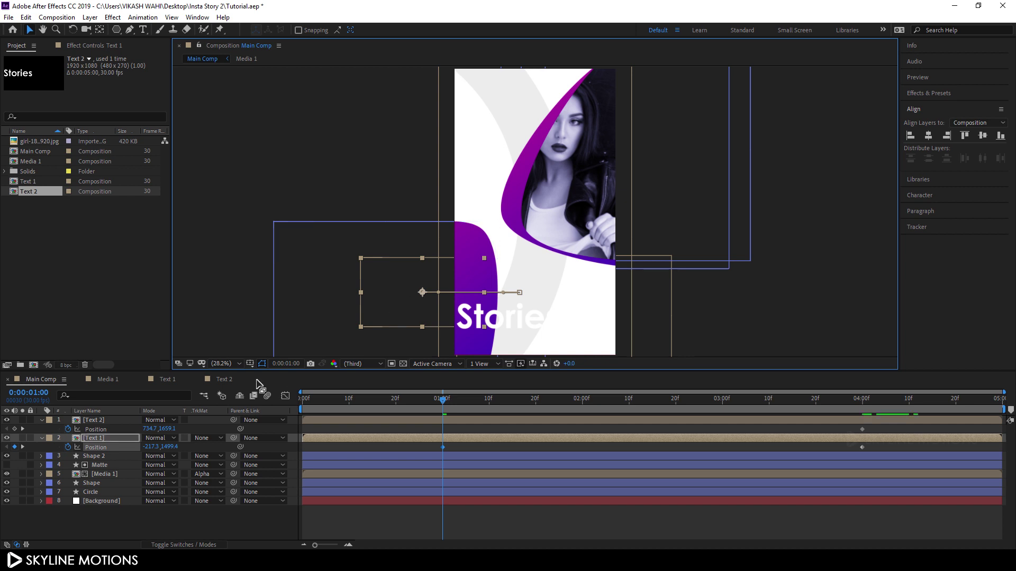
pyautogui.click(103, 421)
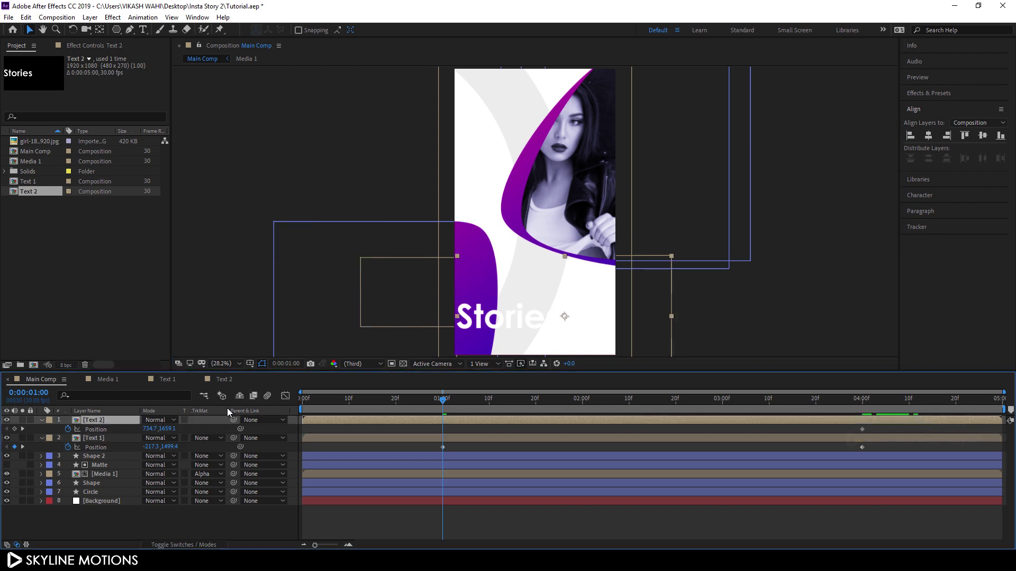
pyautogui.moveTo(482, 321); pyautogui.dragTo(345, 317)
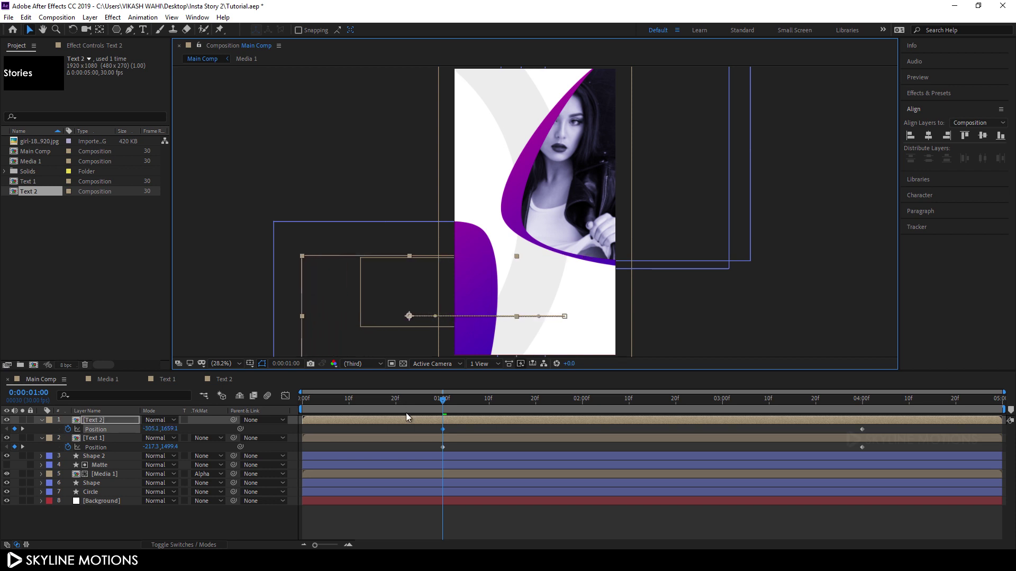
# Scrub the slide-in and apply Easy Ease to all four Position keyframes.
pyautogui.moveTo(408, 398); pyautogui.dragTo(607, 417)
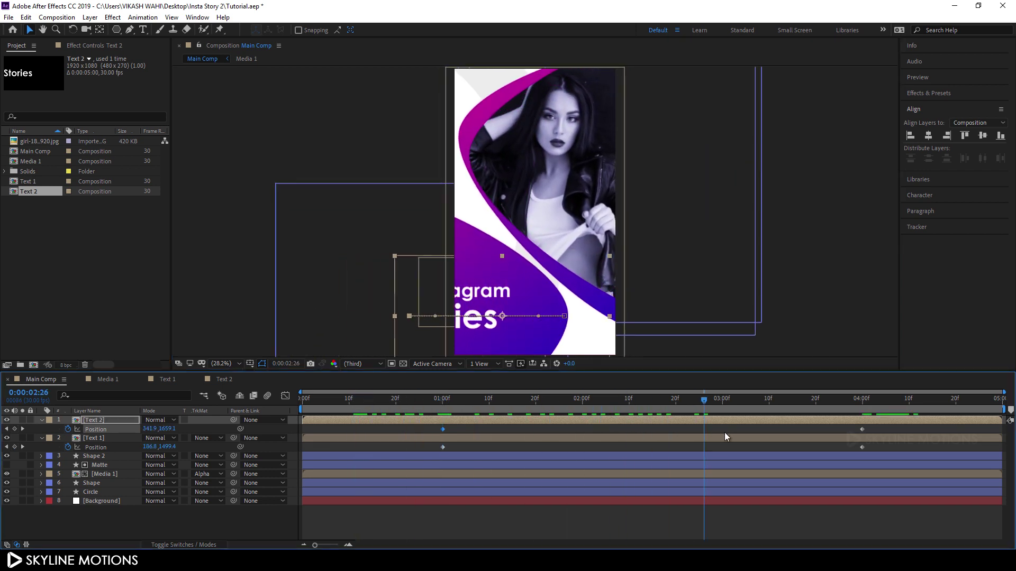
pyautogui.moveTo(370, 402); pyautogui.dragTo(676, 423)
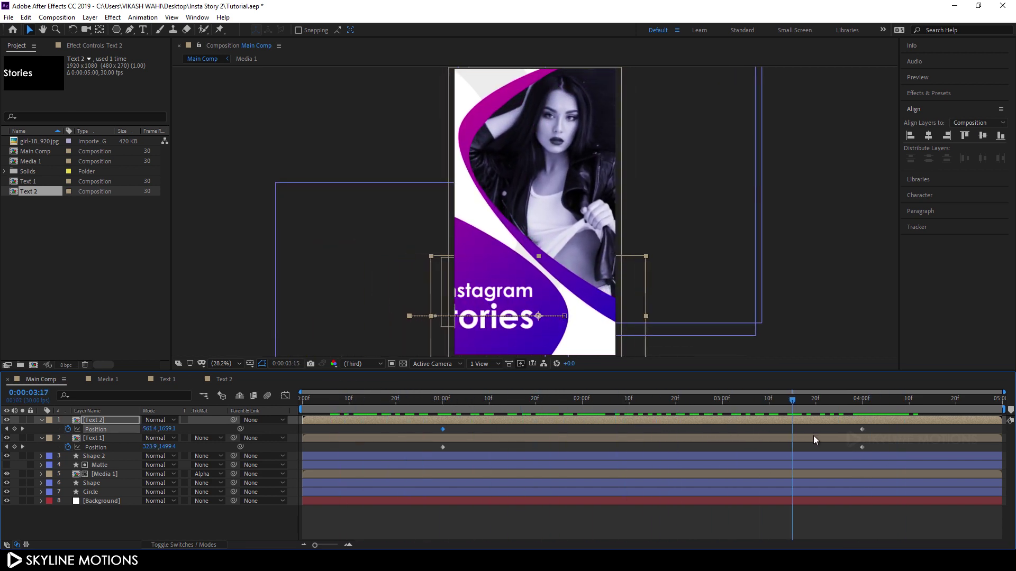
pyautogui.moveTo(872, 426); pyautogui.dragTo(420, 451)
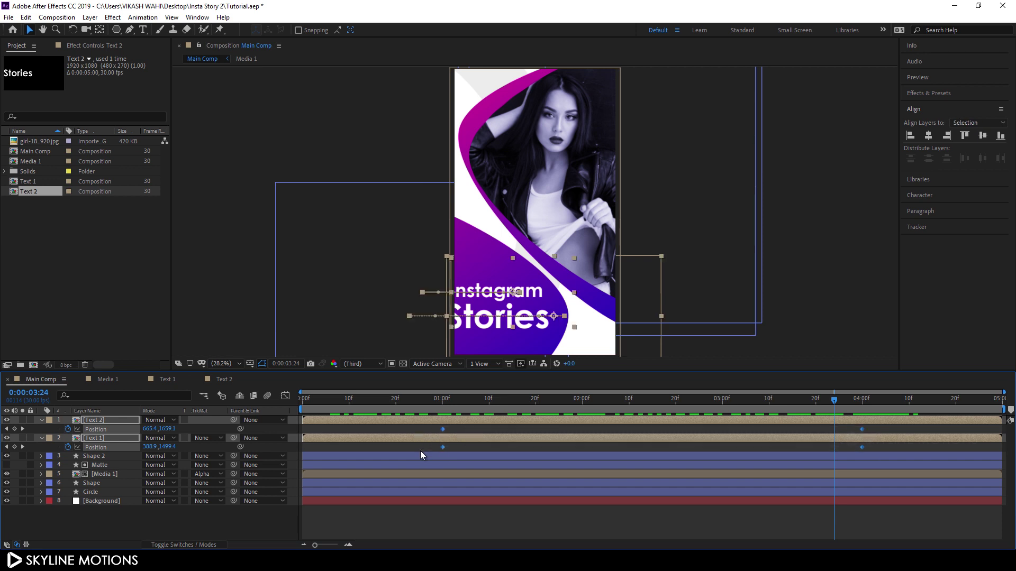
pyautogui.press('F9')
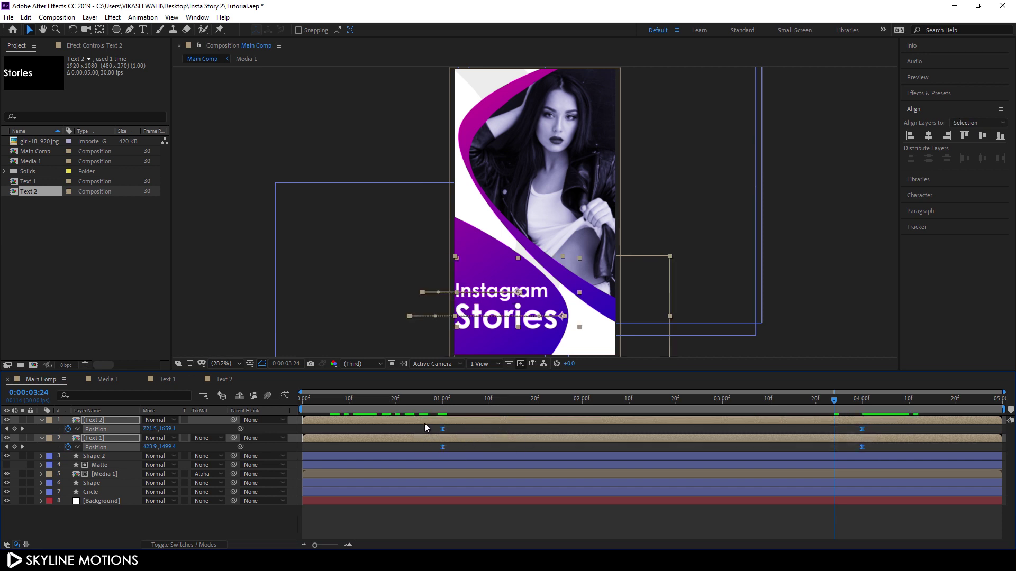
pyautogui.click(286, 396)
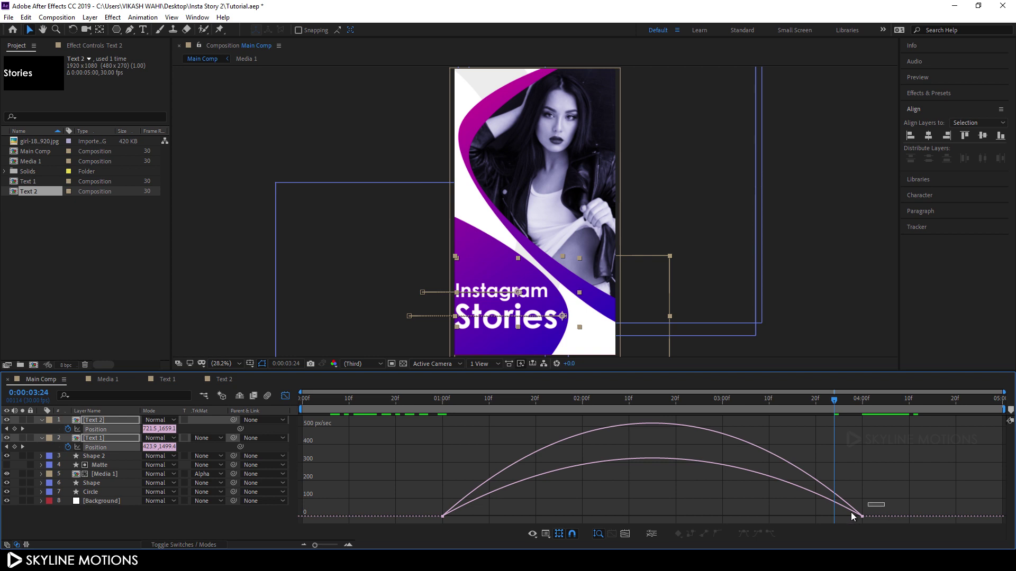
# Extend the first keyframe's influence in the speed graph so text starts fast, then preview.
pyautogui.moveTo(836, 526); pyautogui.dragTo(634, 516)
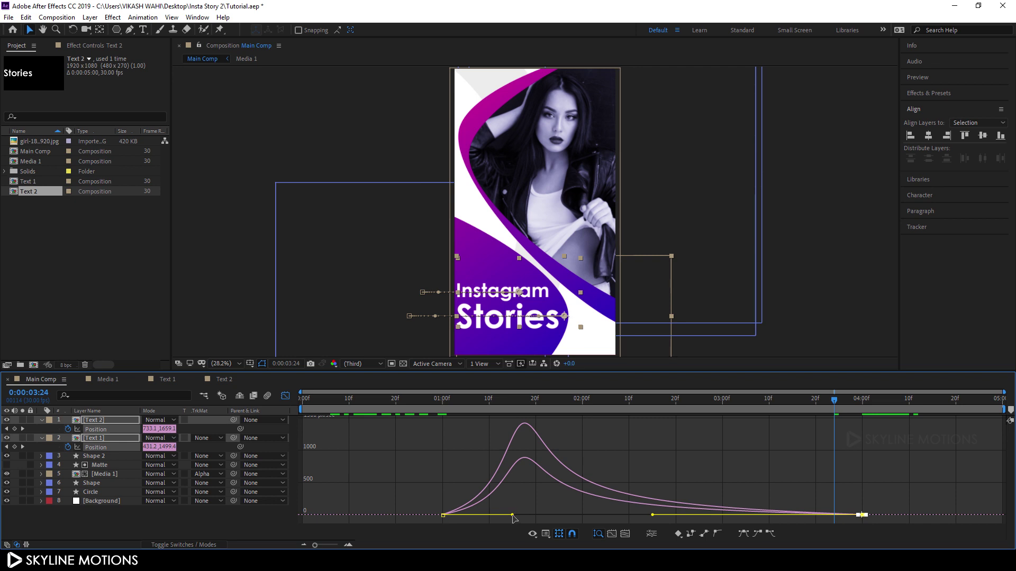
pyautogui.moveTo(513, 516); pyautogui.dragTo(422, 517)
pyautogui.hotkey('ctrl', 'z')
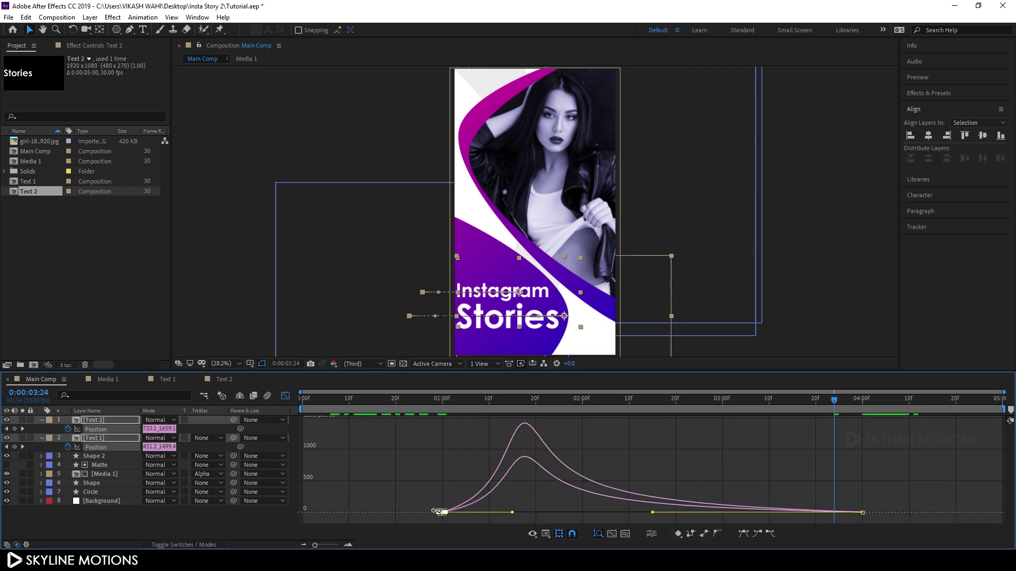
pyautogui.moveTo(514, 516); pyautogui.dragTo(469, 517)
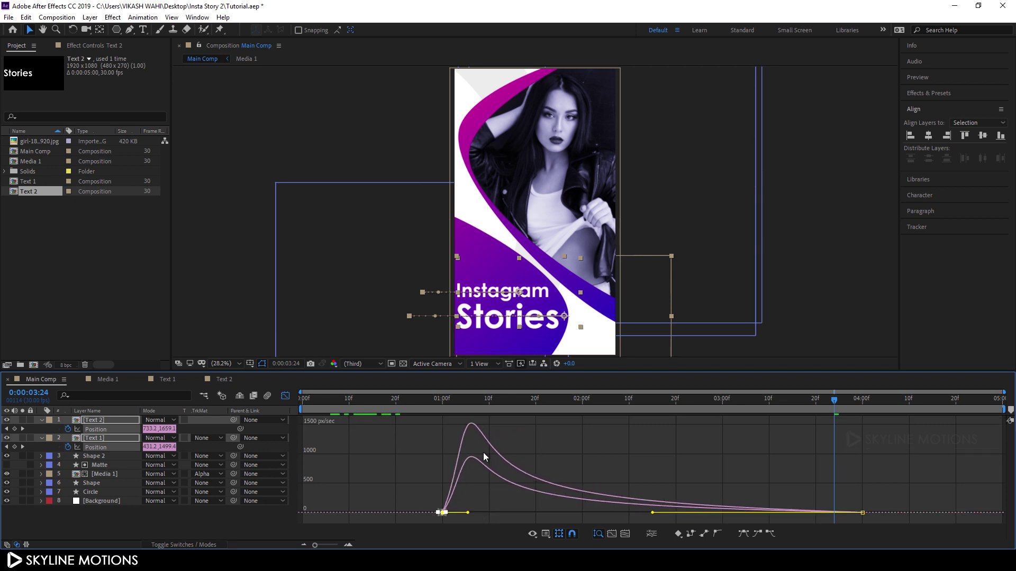
pyautogui.press('Home')
pyautogui.press('space')
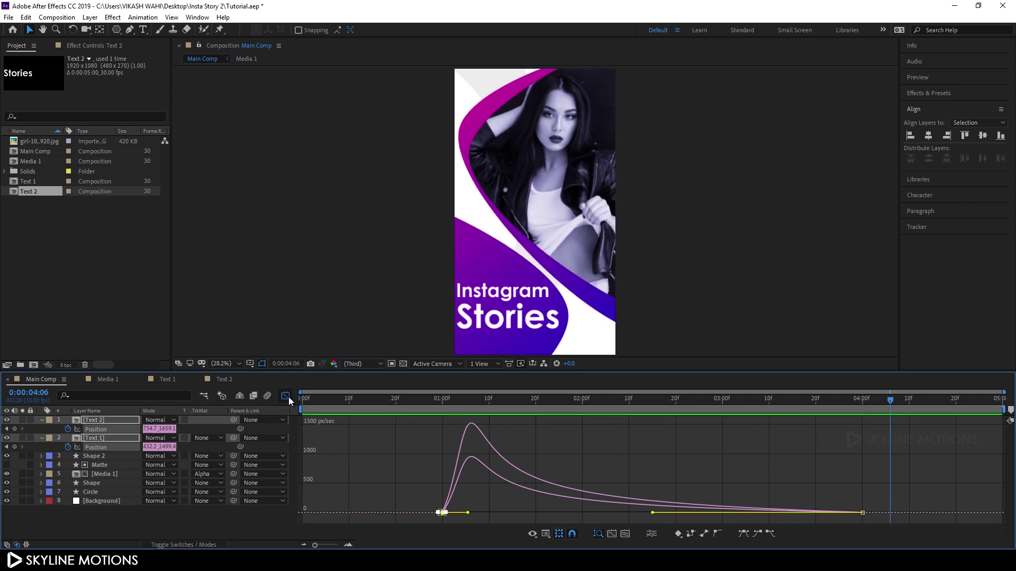
pyautogui.click(285, 396)
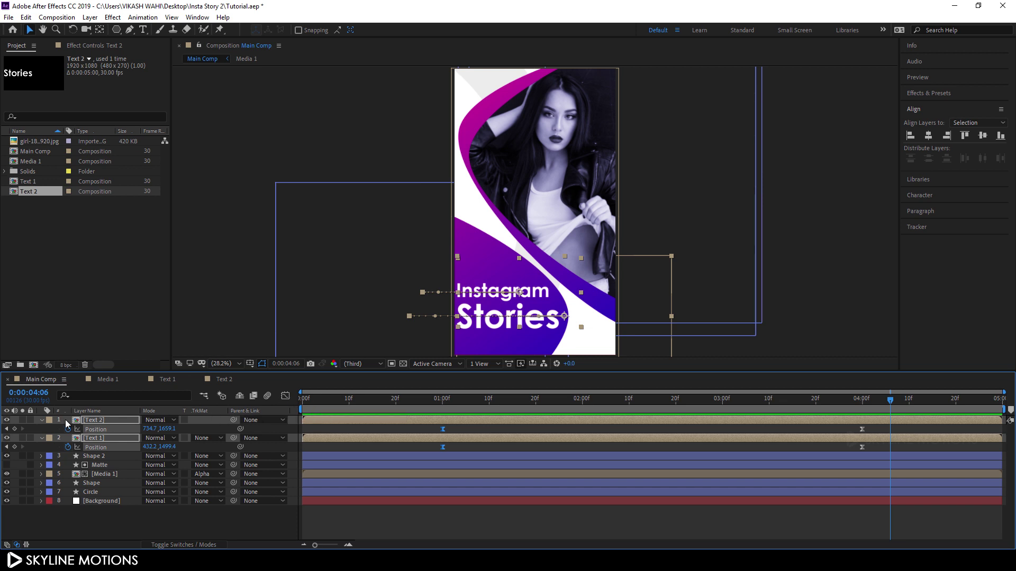
# Turn on composition and layer motion blur, then maximise the viewer to watch the story.
pyautogui.click(42, 419)
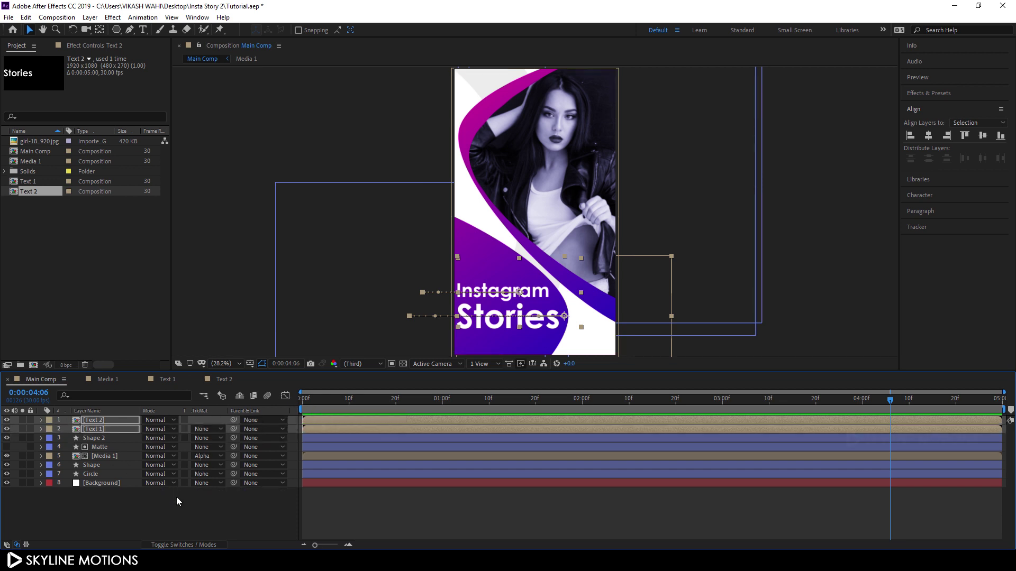
pyautogui.click(176, 501)
pyautogui.moveTo(456, 411); pyautogui.dragTo(842, 425)
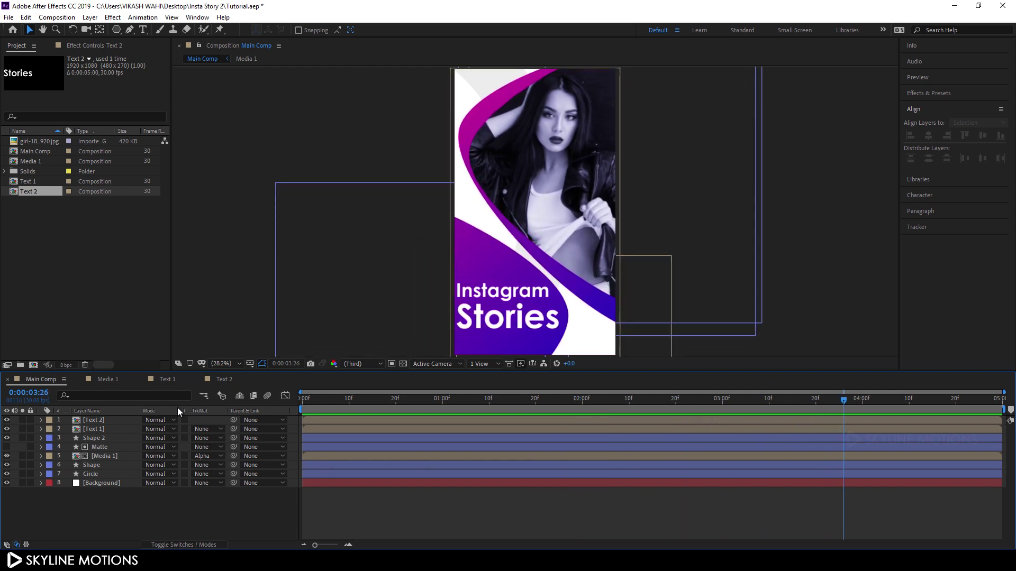
pyautogui.click(269, 397)
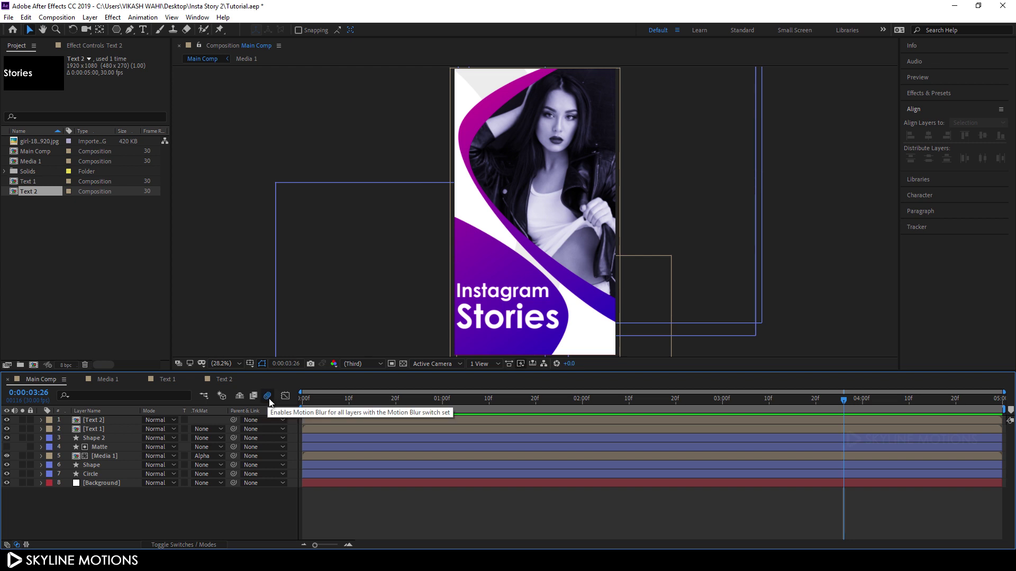
pyautogui.click(182, 542)
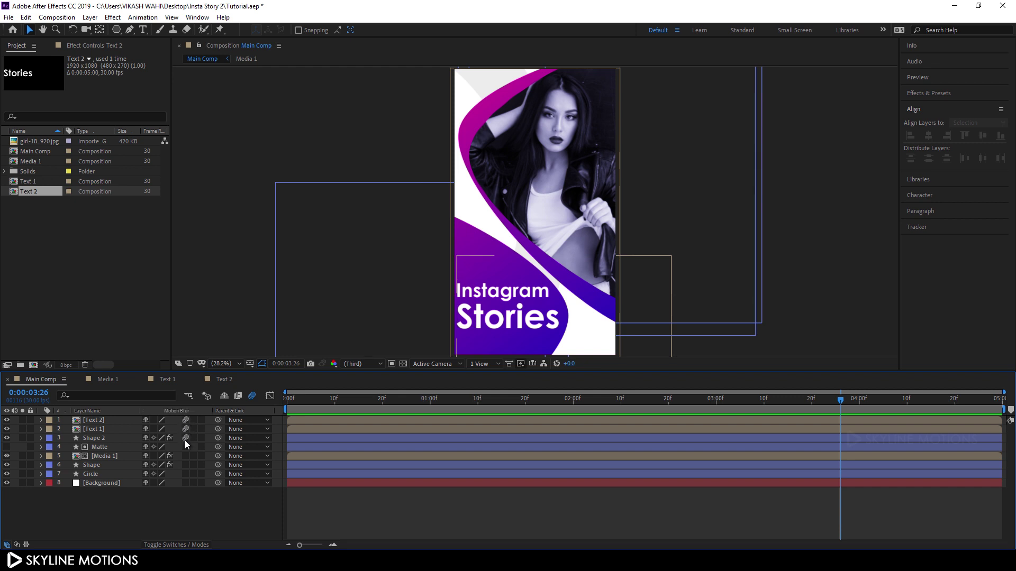
pyautogui.click(185, 483)
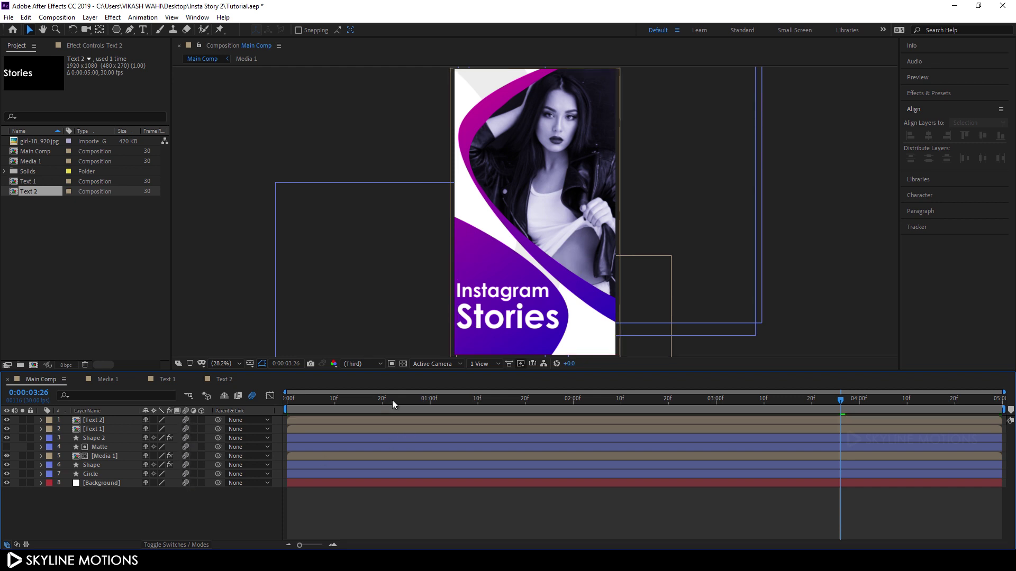
pyautogui.moveTo(398, 371); pyautogui.dragTo(389, 415)
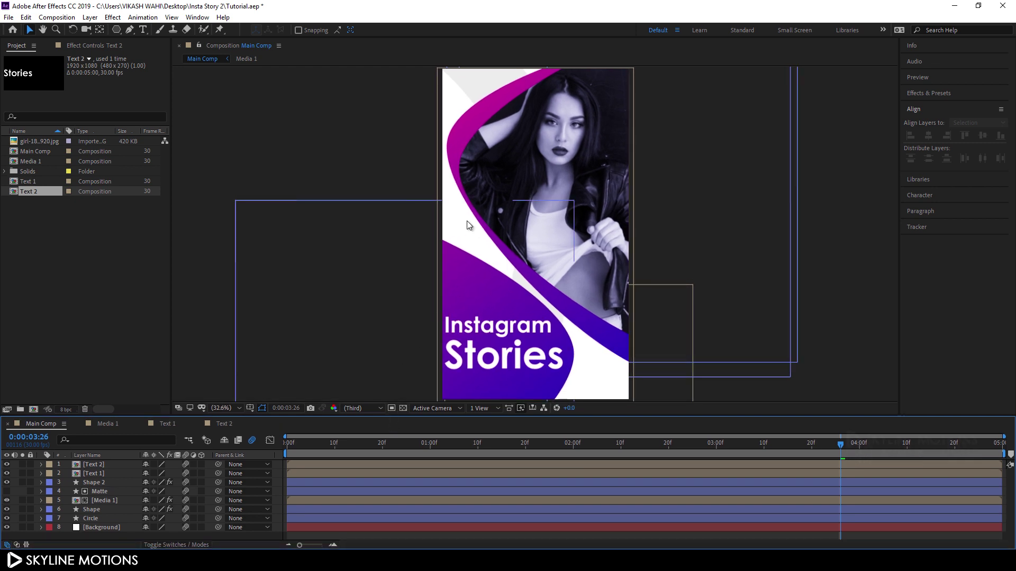
pyautogui.press('`')
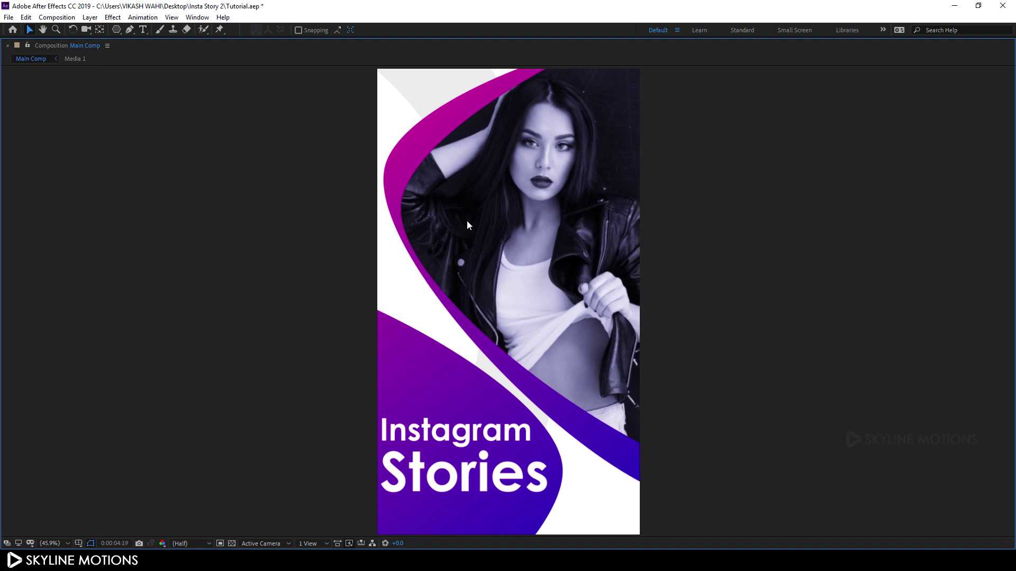